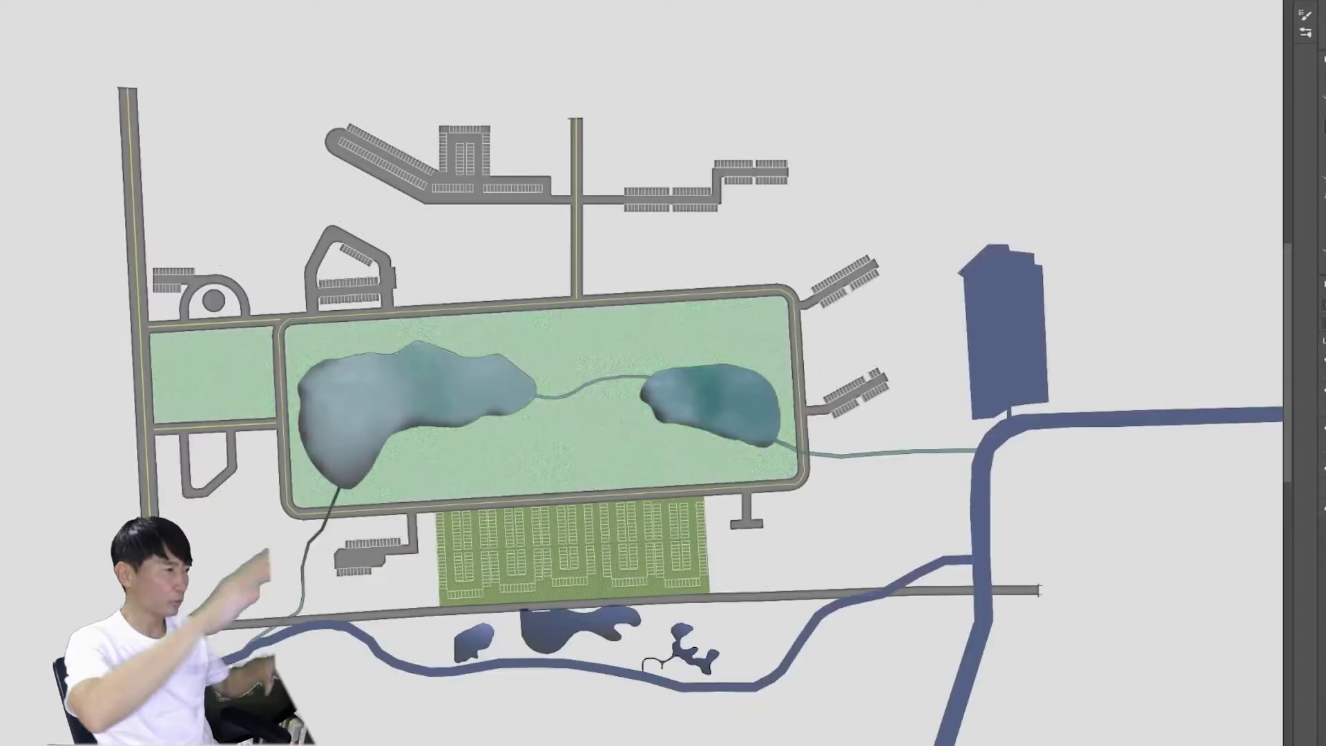
Step: Try shifting the lawn texture's hue to -42 with Hue/Saturation
key(ctrl+u)
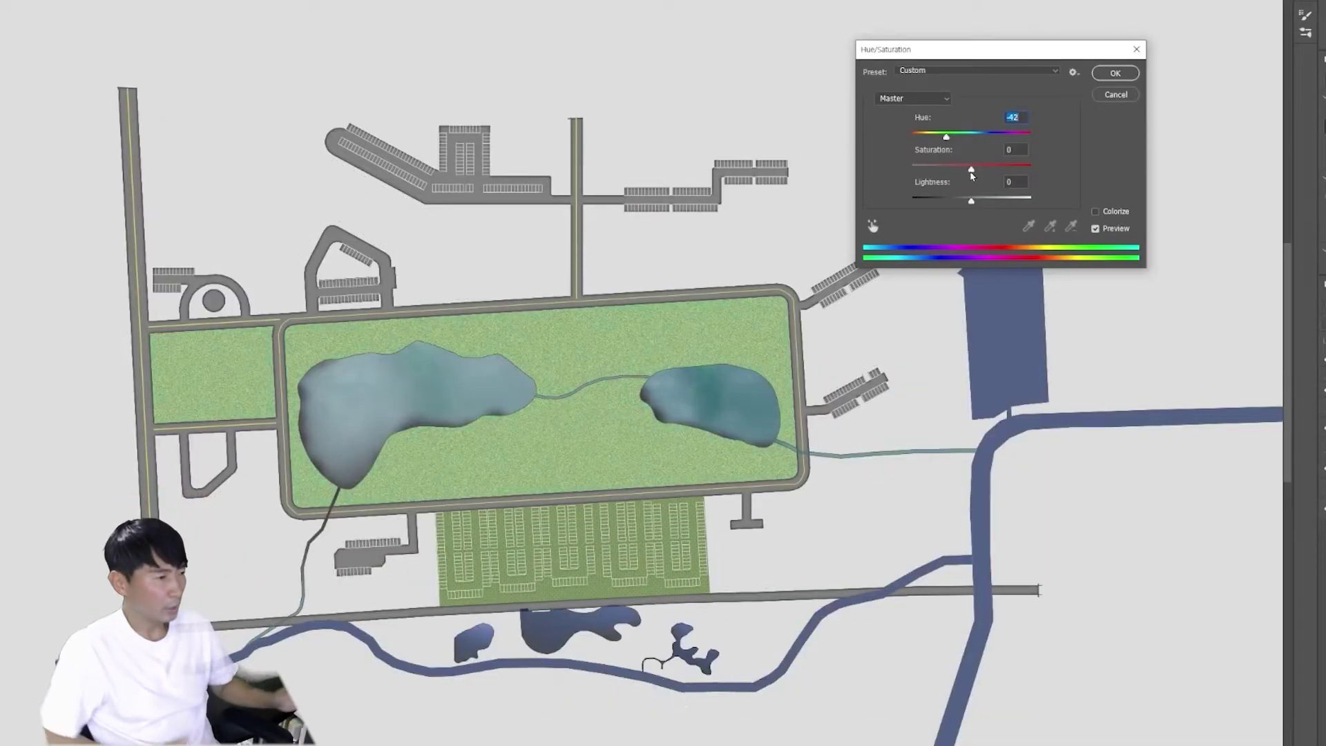
click(1136, 50)
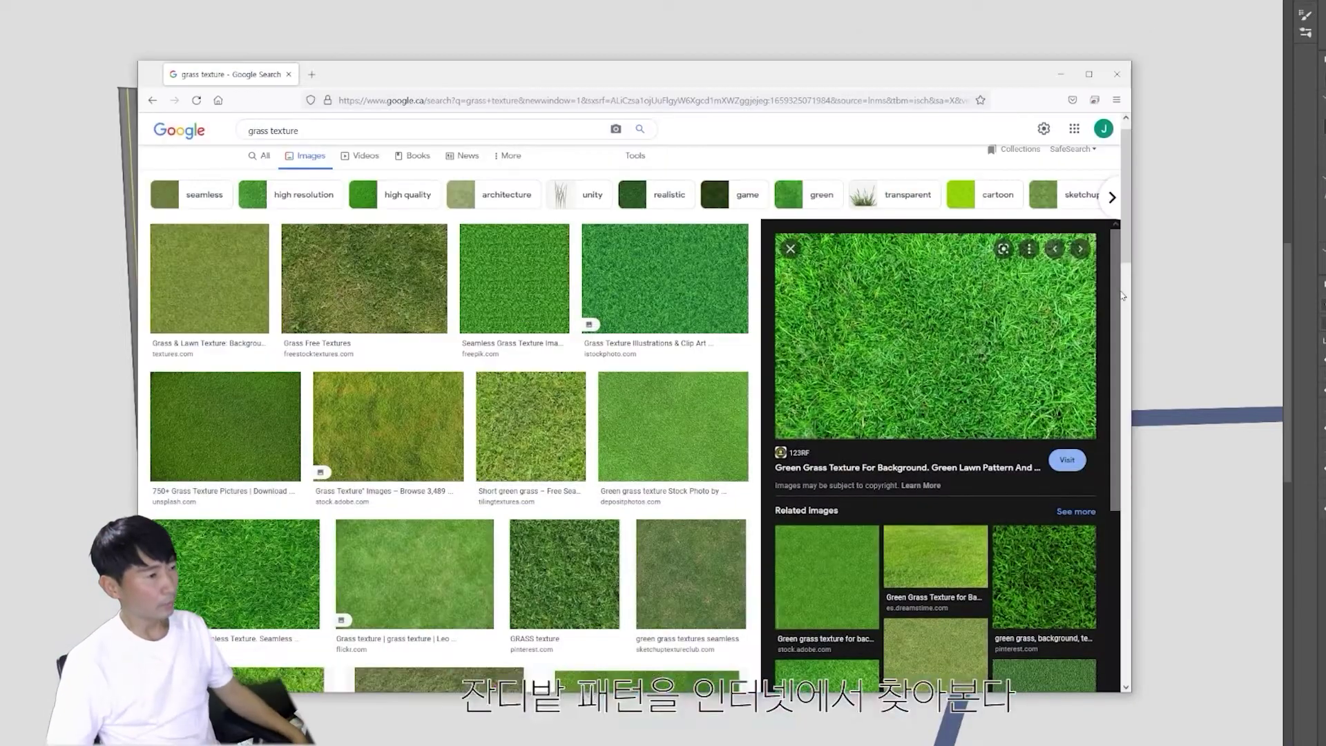
Step: Switch to the browser and compare grass texture image results to find a suitable lawn pattern
click(699, 249)
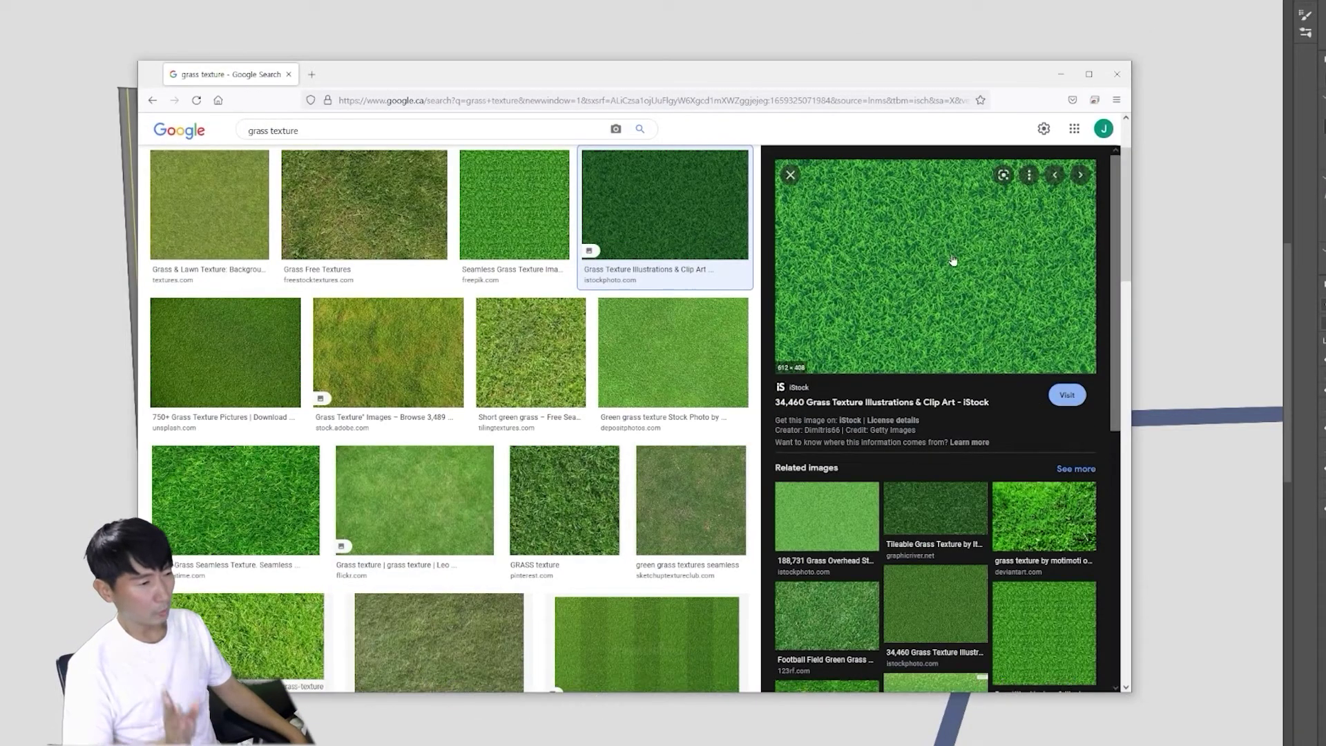
key(Down)
key(Down)
key(Down)
key(Down)
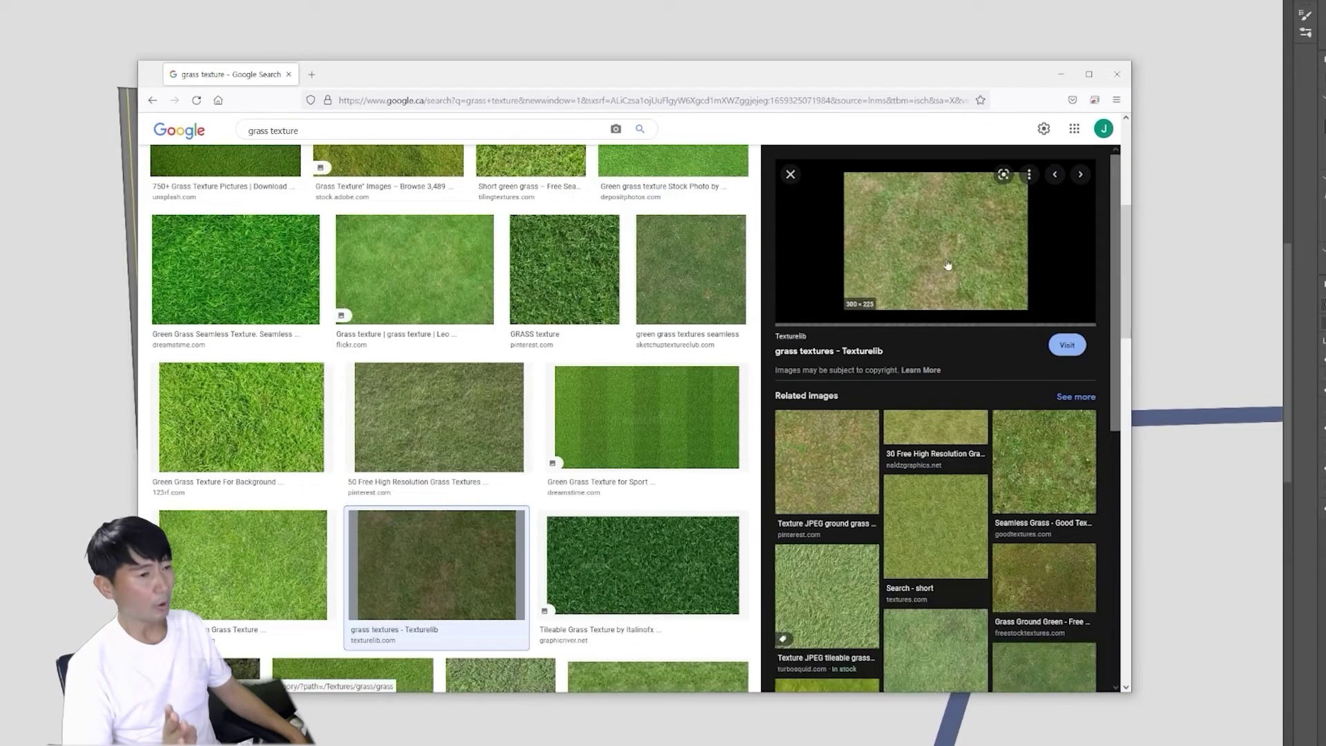
key(Down)
key(Down)
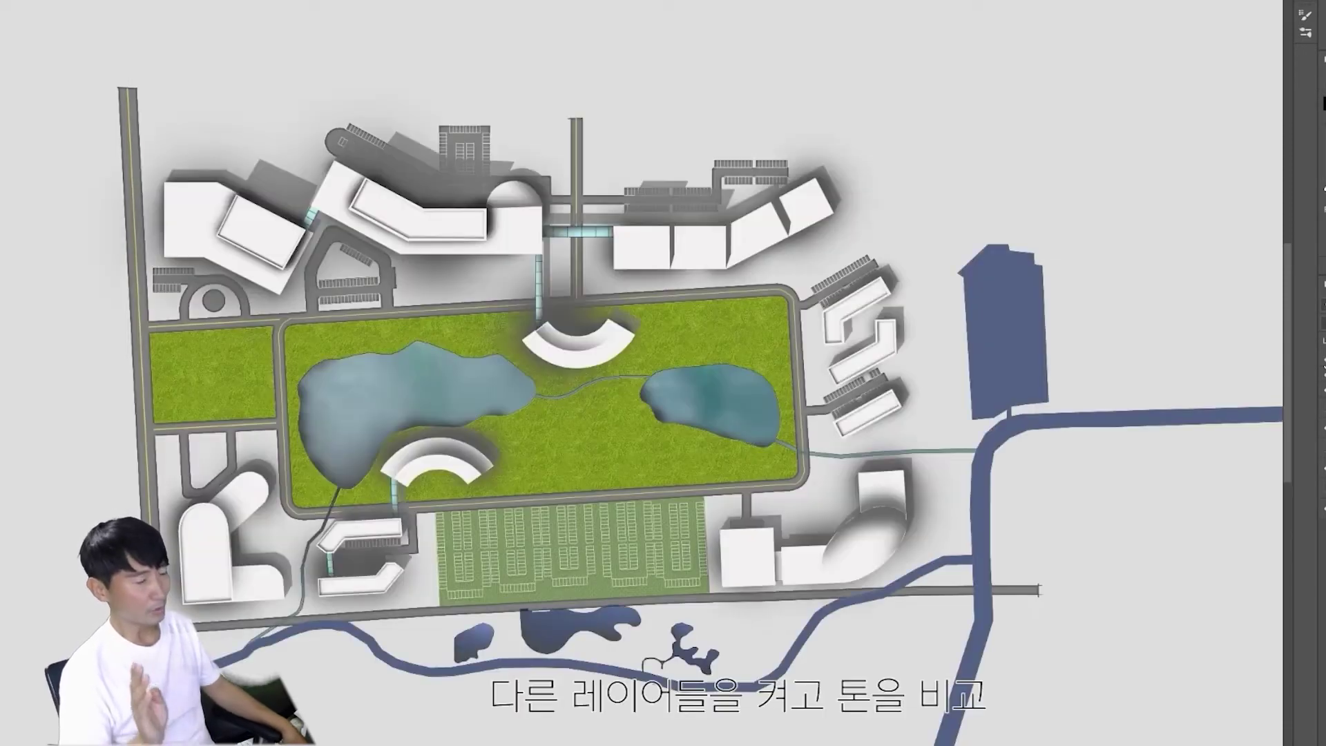
Step: Adjust the new lawn texture with Hue/Saturation, setting hue to +12 and saturation to +22
key(ctrl+u)
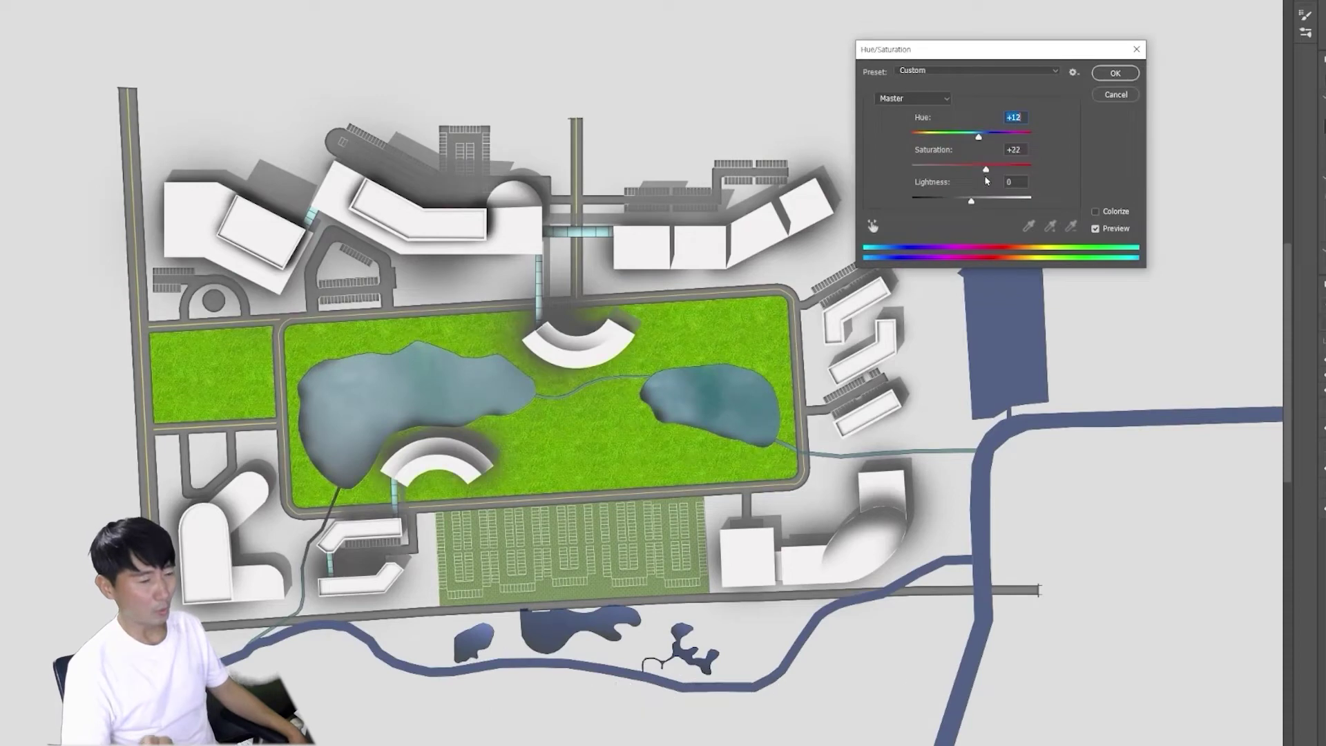
key(Return)
key(ctrl+])
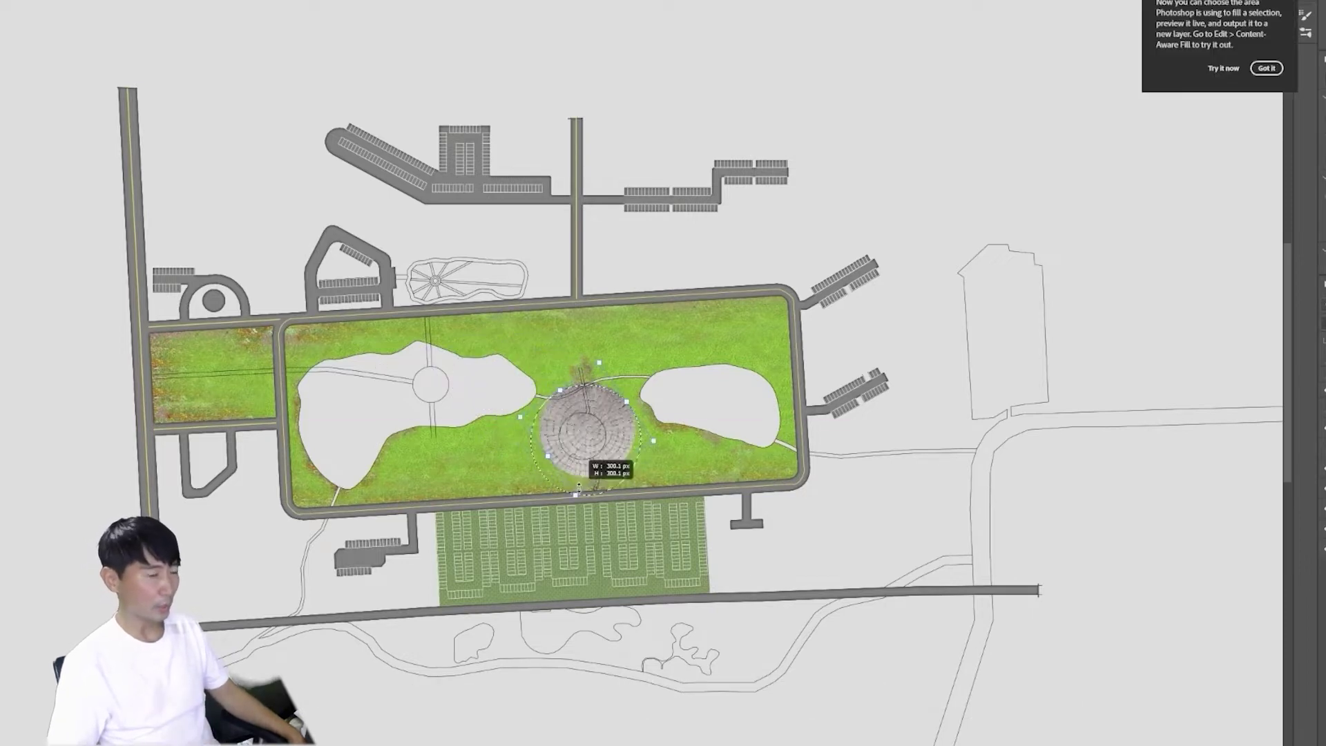
Step: Scale the circular stone paving down to fit the round plaza outline between the two ponds
drag(643, 460, 617, 442)
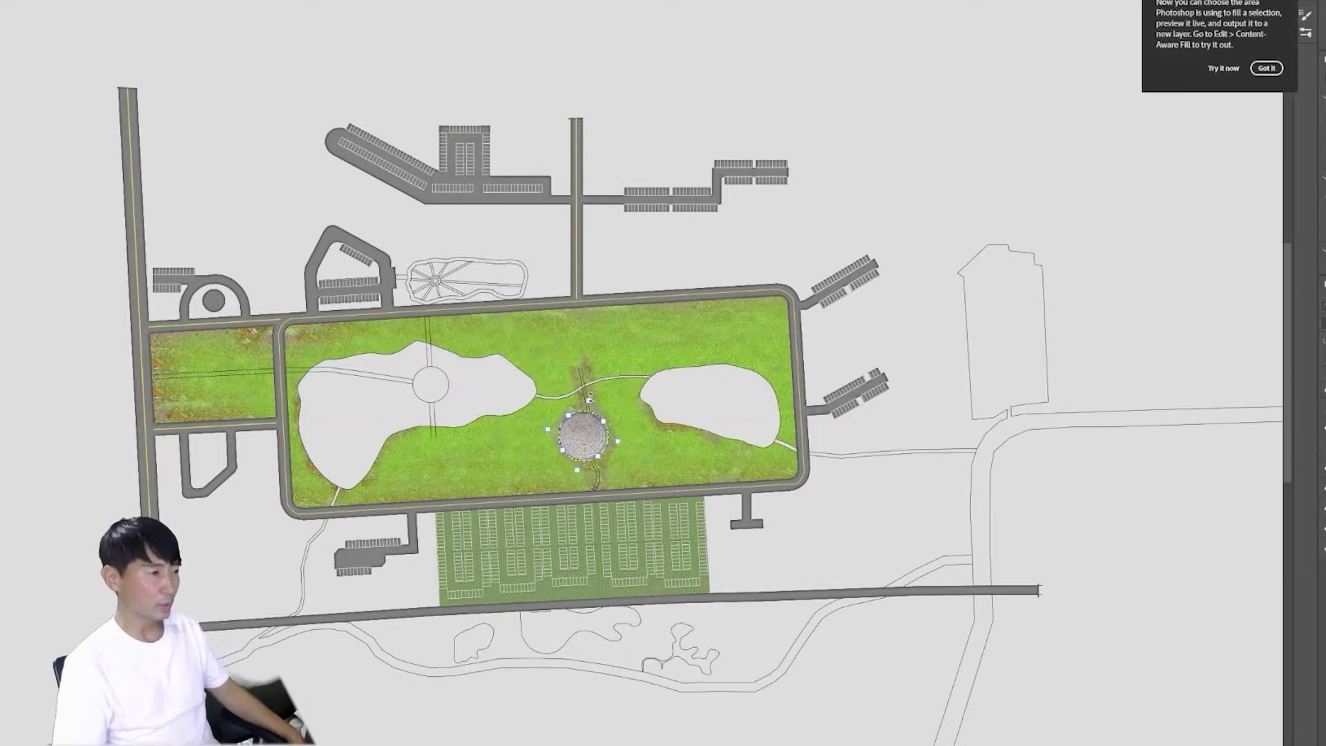
key(ctrl+plus)
key(Return)
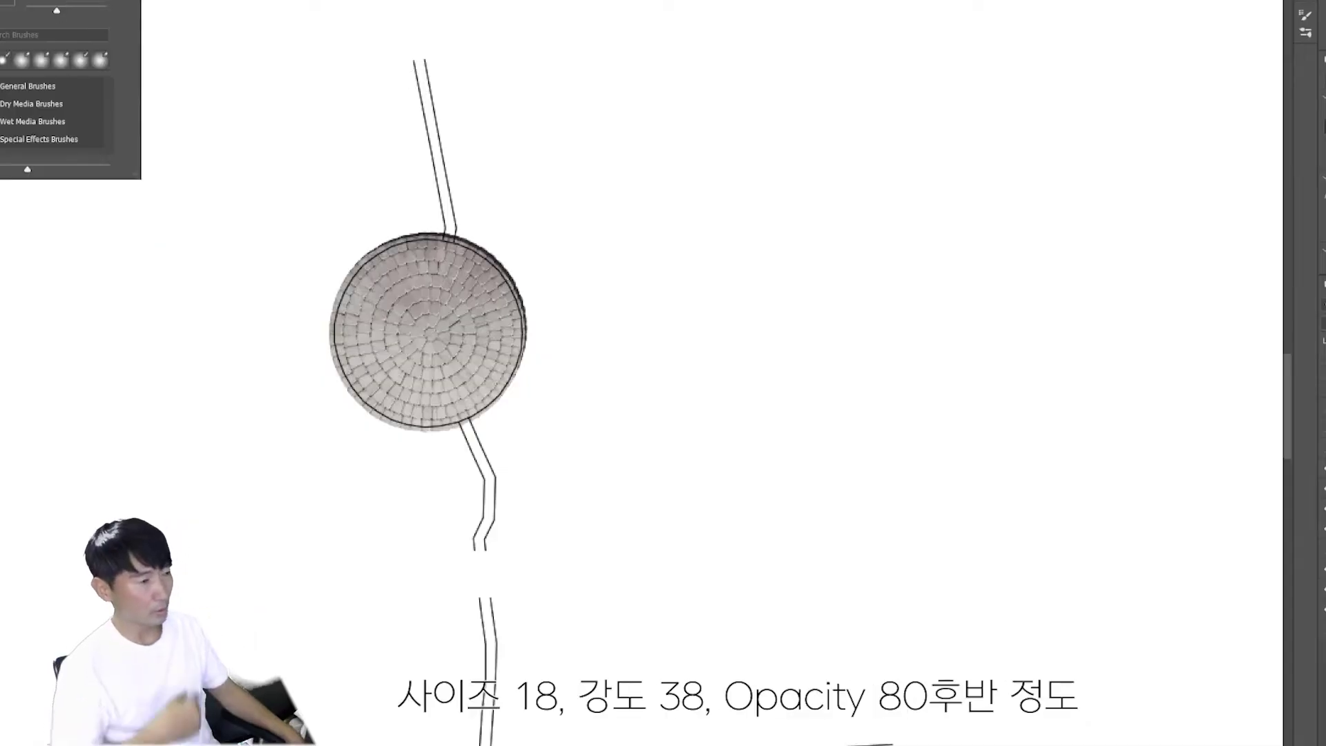
Step: Paint the pebble texture along the footpath outlines on both sides of the round plaza and clear the surrounding white background
mouse_move(417, 60)
mouse_down()
mouse_move(452, 231)
mouse_move(479, 557)
mouse_up()
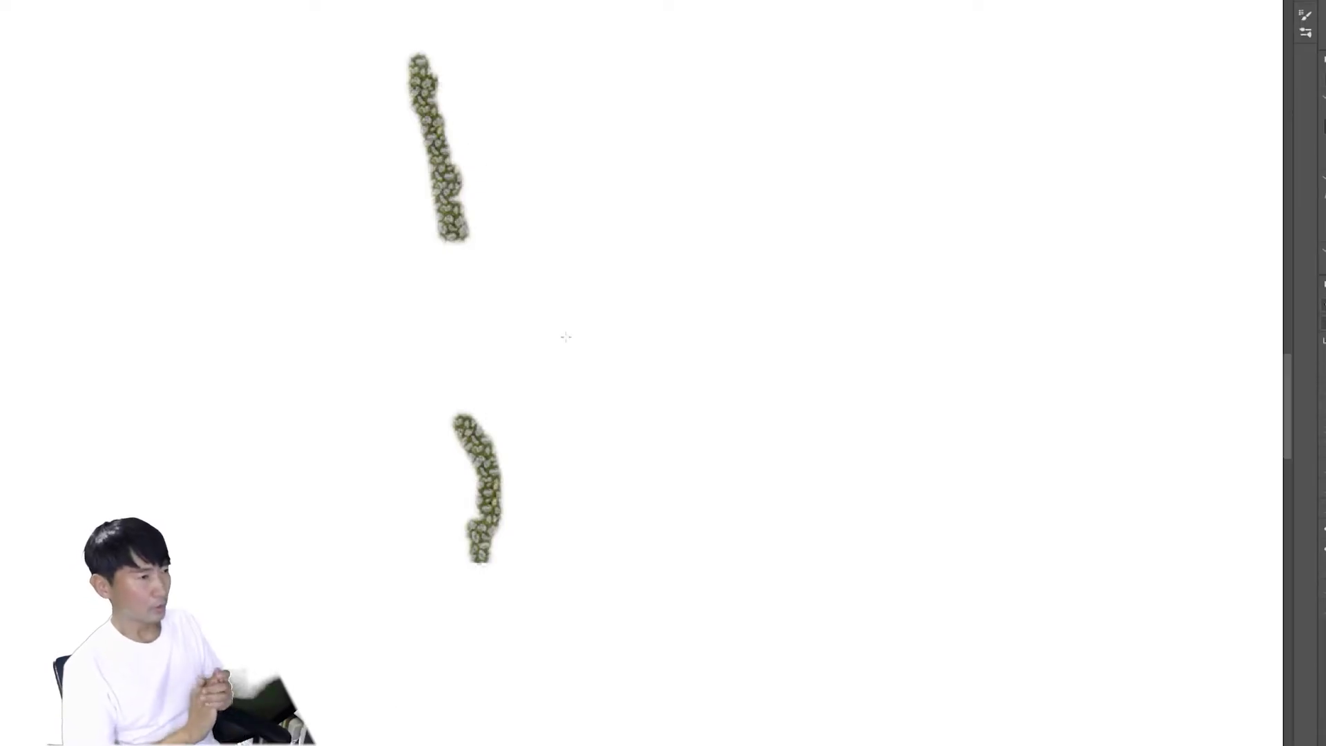
click(882, 383)
key(Delete)
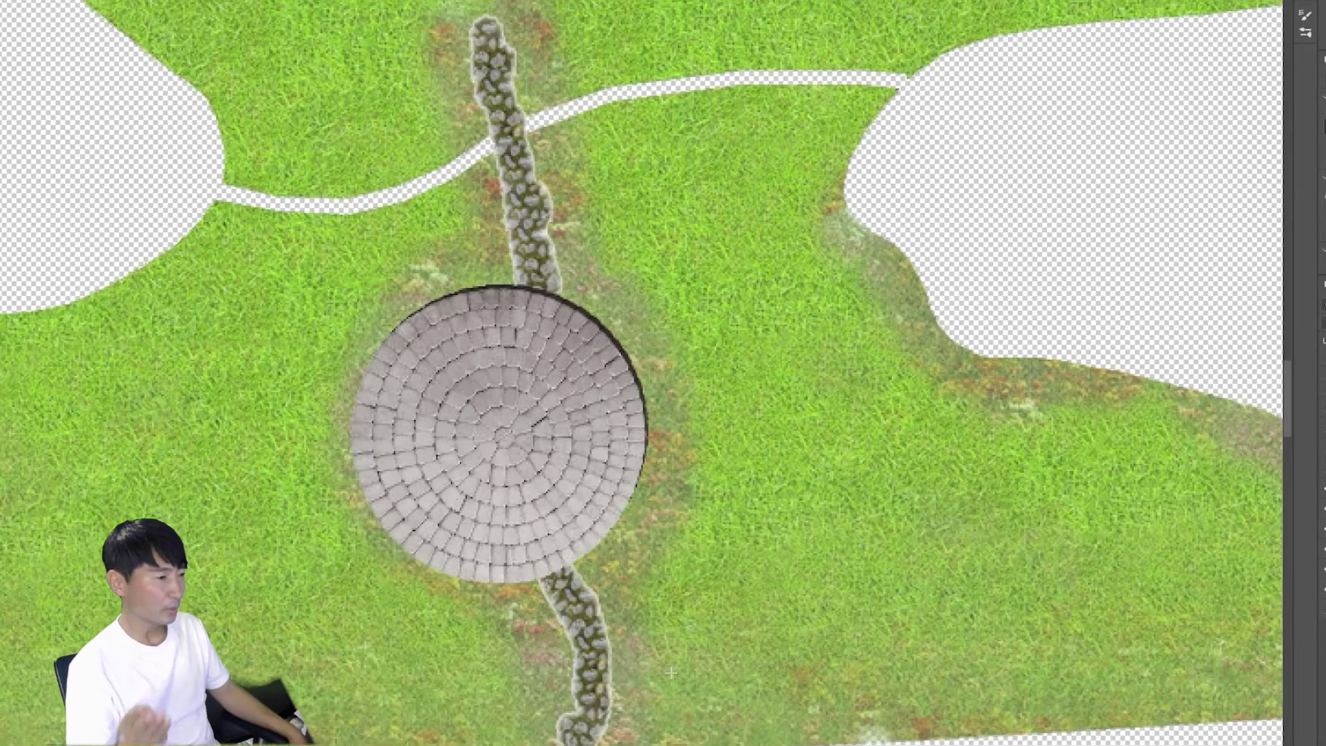
Step: Copy the selected boardwalk and circular deck area over the large pond to a new layer
scroll(643, 373, down, 4)
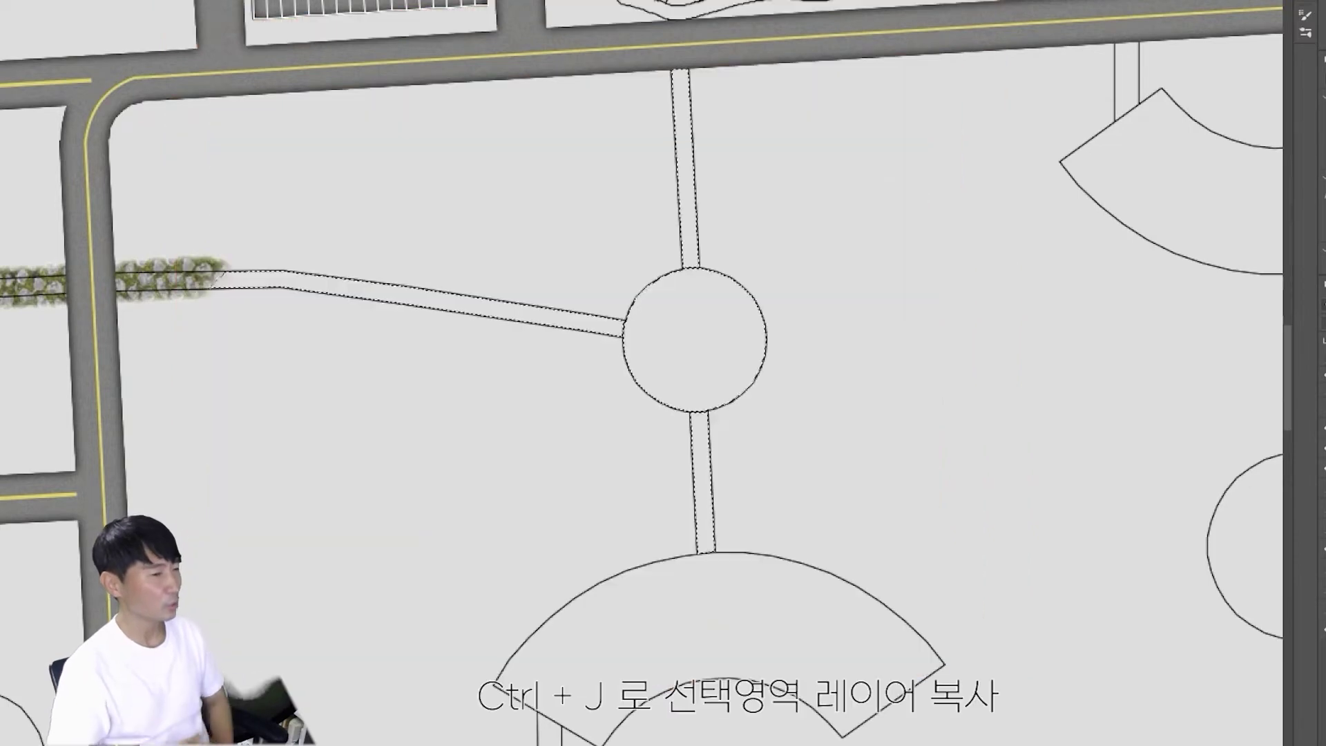
key(ctrl+j)
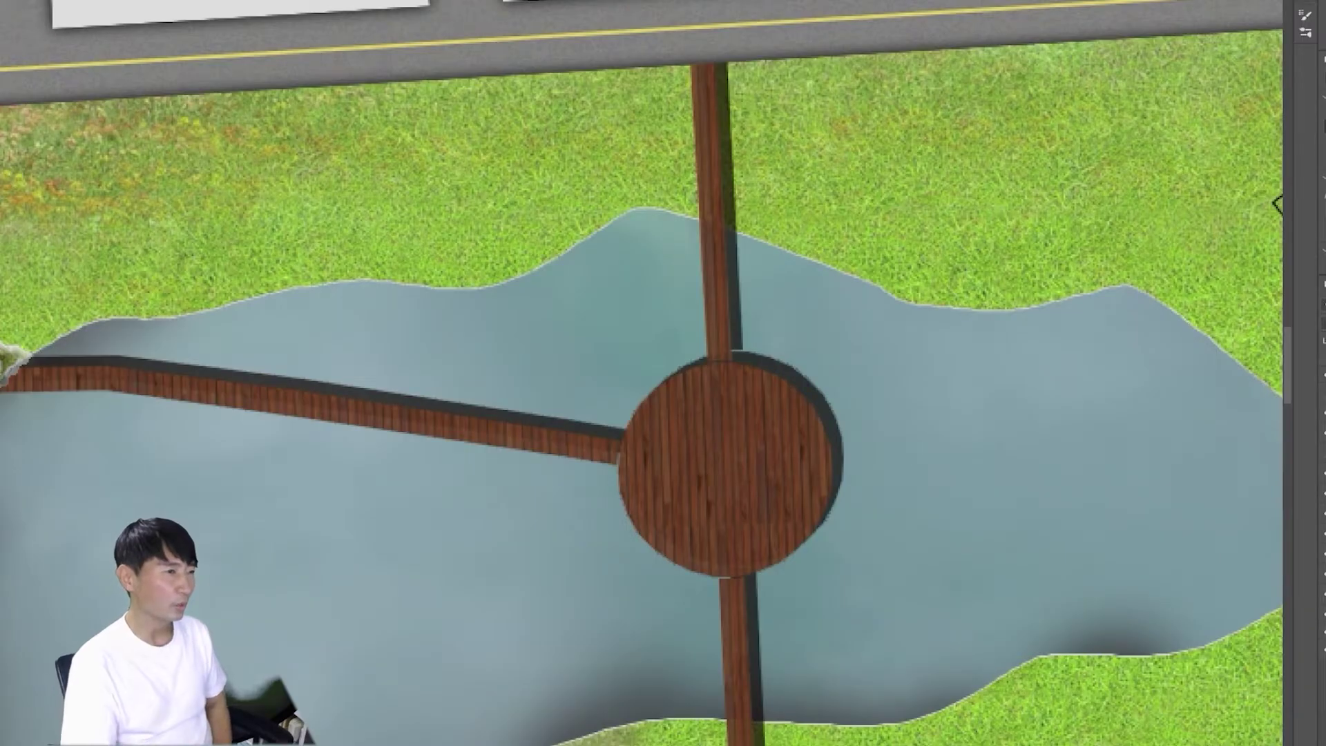
Step: Outline the boardwalk shadow that falls on the lawn north of the pond with the Polygonal Lasso and delete it
click(717, 63)
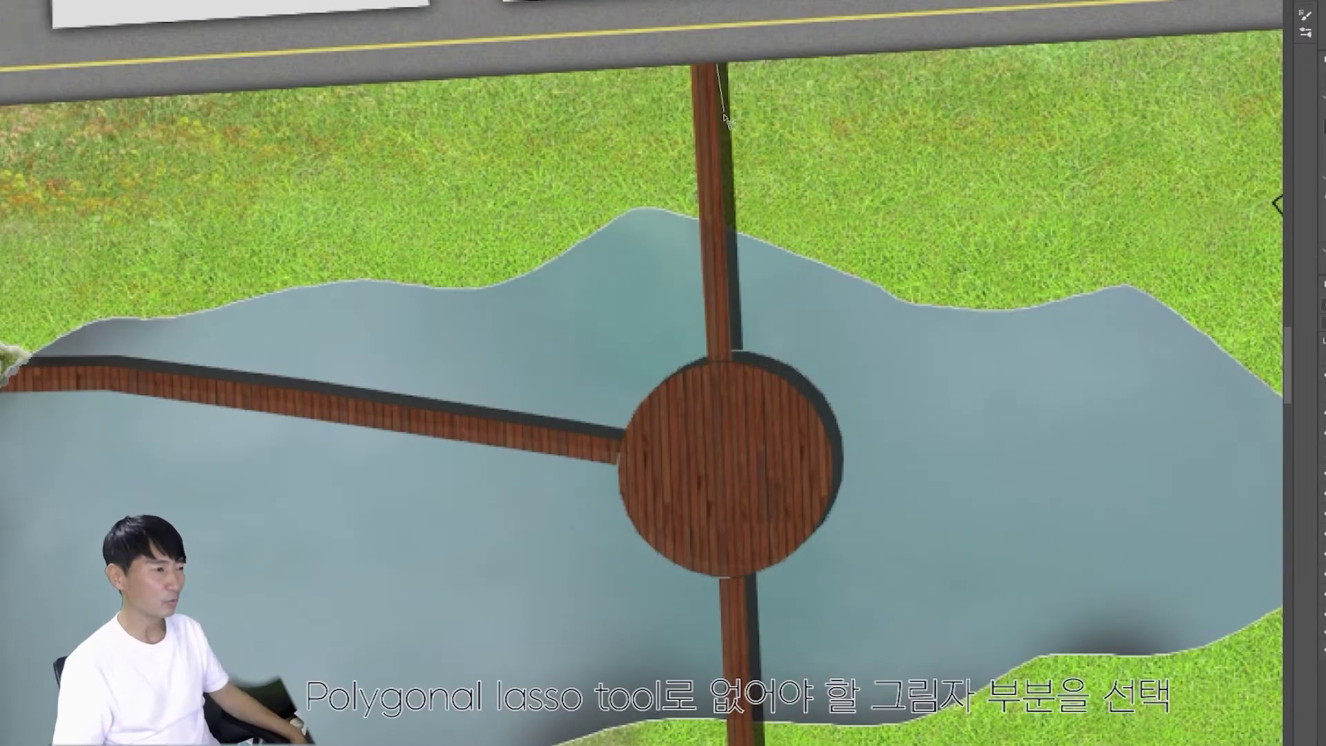
double_click(742, 237)
key(Delete)
key(ctrl+0)
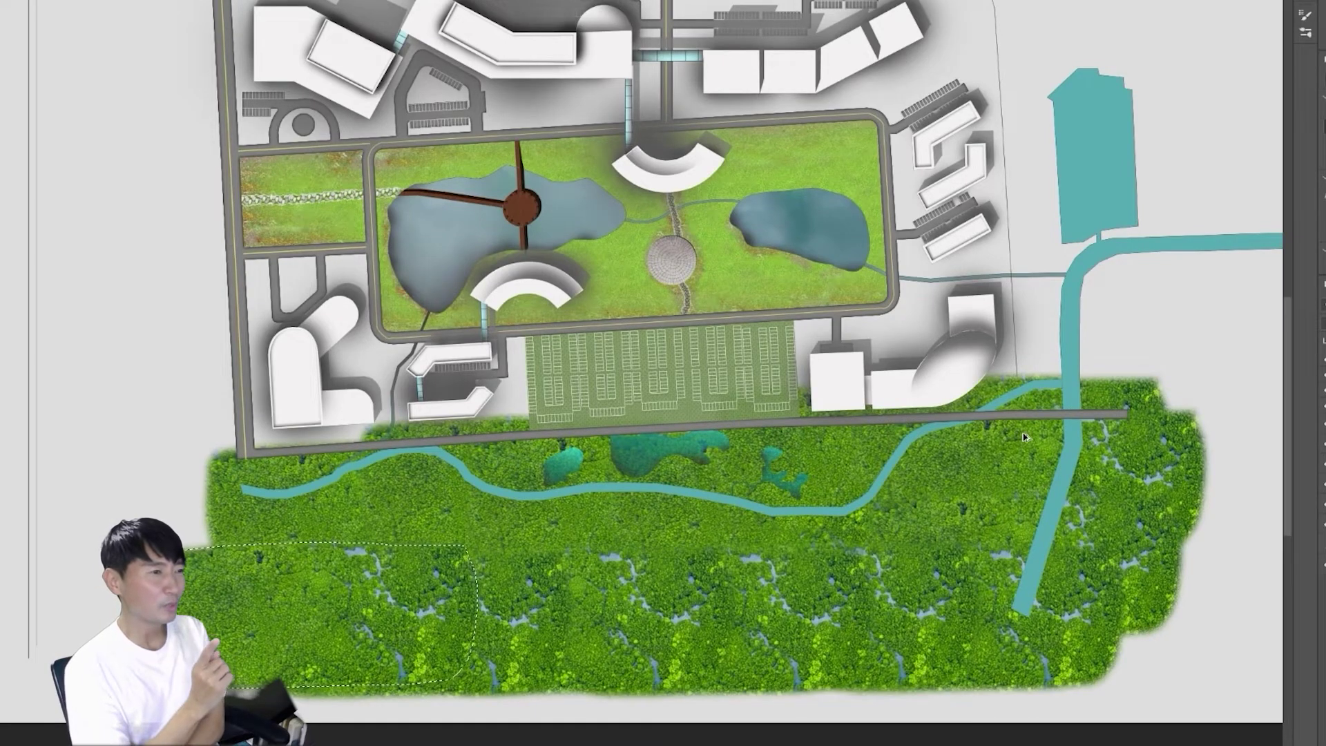
Step: Erase the excess forest texture beside the stream along the southern road and darken the forest with Hue/Saturation
mouse_move(898, 477)
mouse_down()
mouse_move(943, 558)
mouse_move(607, 568)
mouse_move(956, 633)
mouse_up()
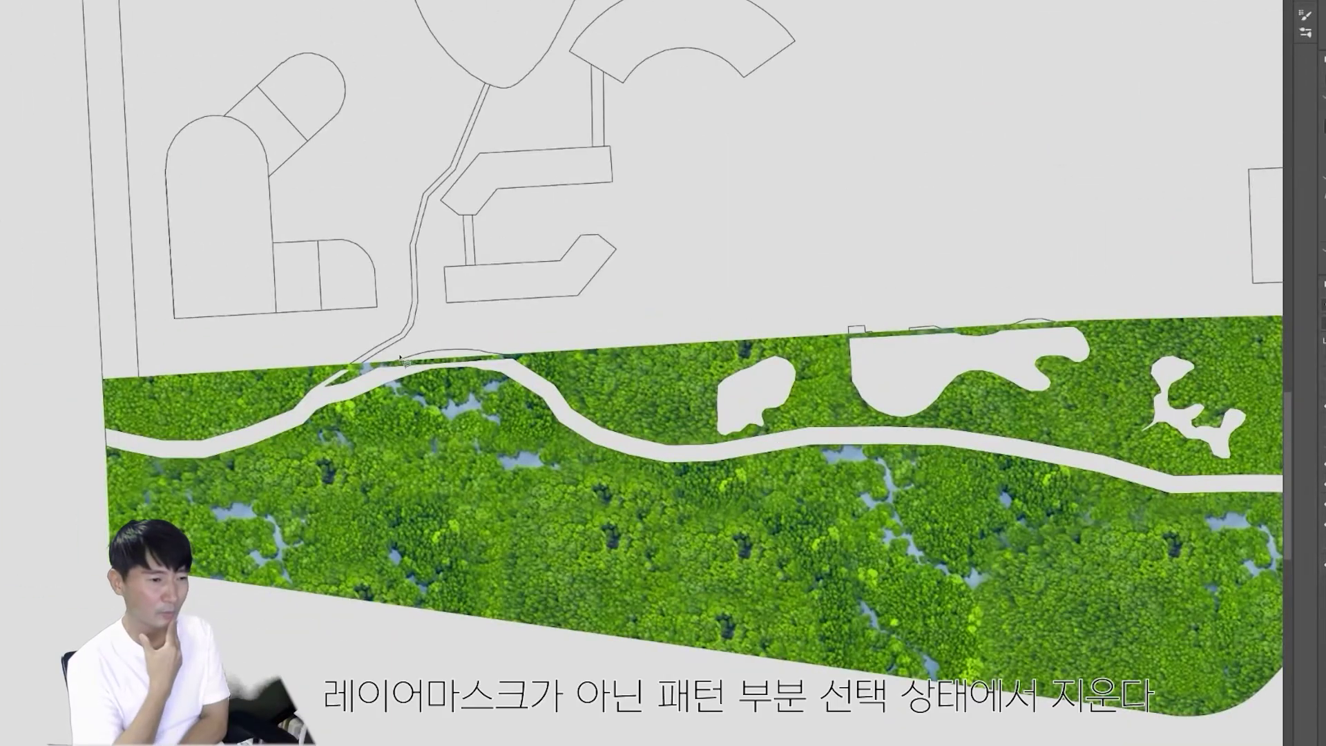
drag(402, 358, 503, 357)
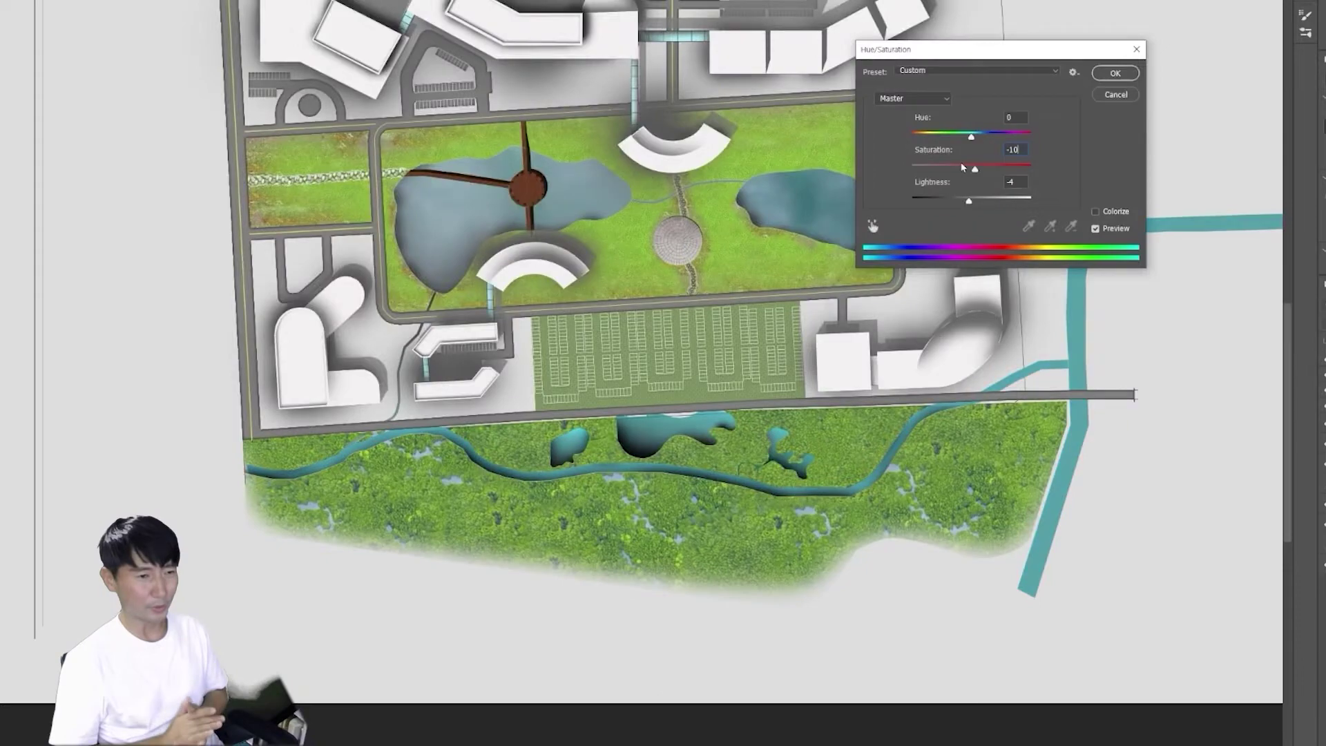
drag(957, 200, 940, 201)
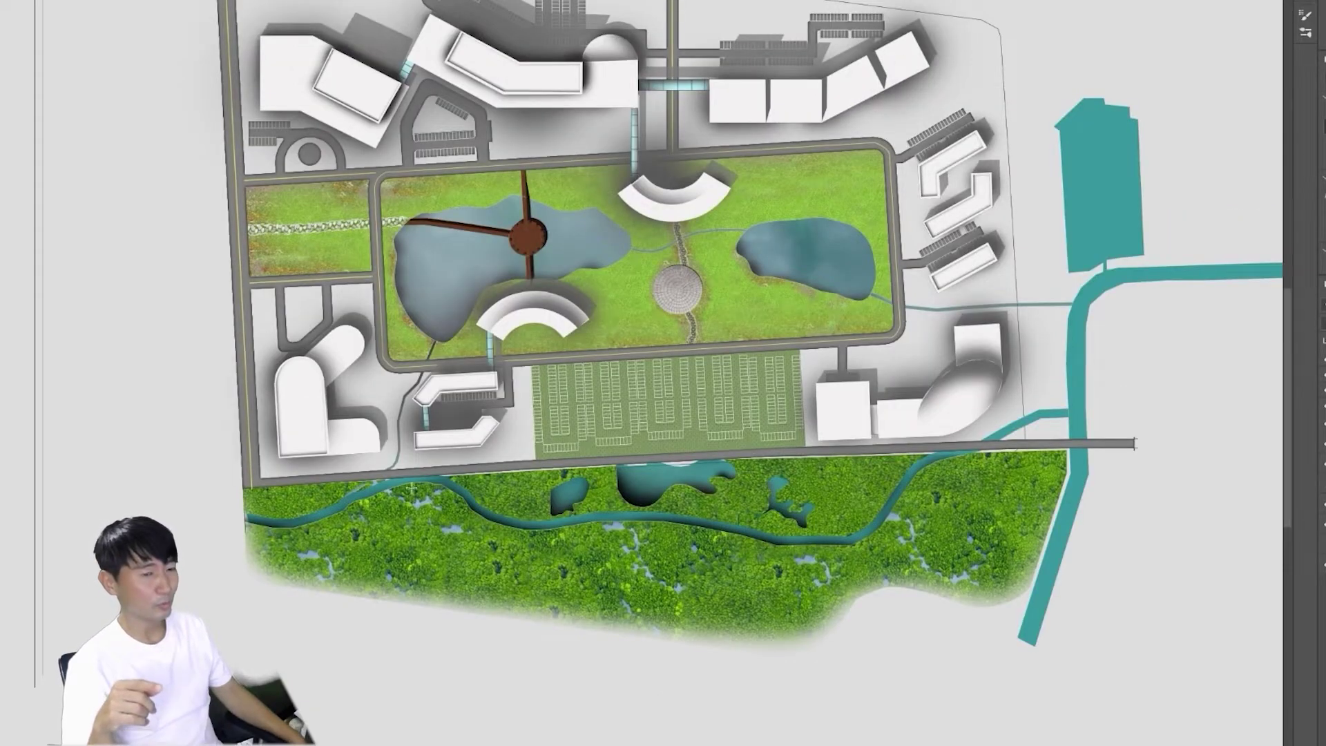
Step: Place copies of the round shrub in clusters around the small lawn's edges and beside the large pond
scroll(341, 506, up, 3)
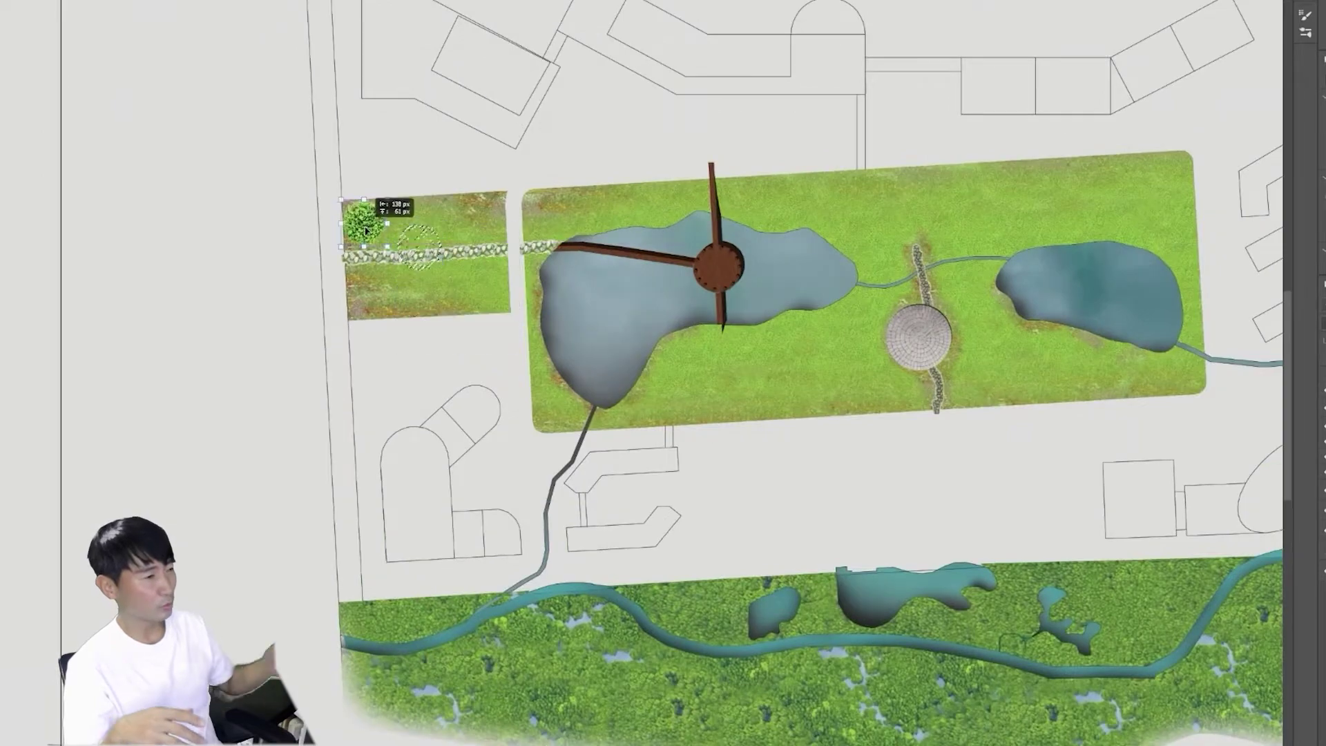
scroll(414, 248, up, 5)
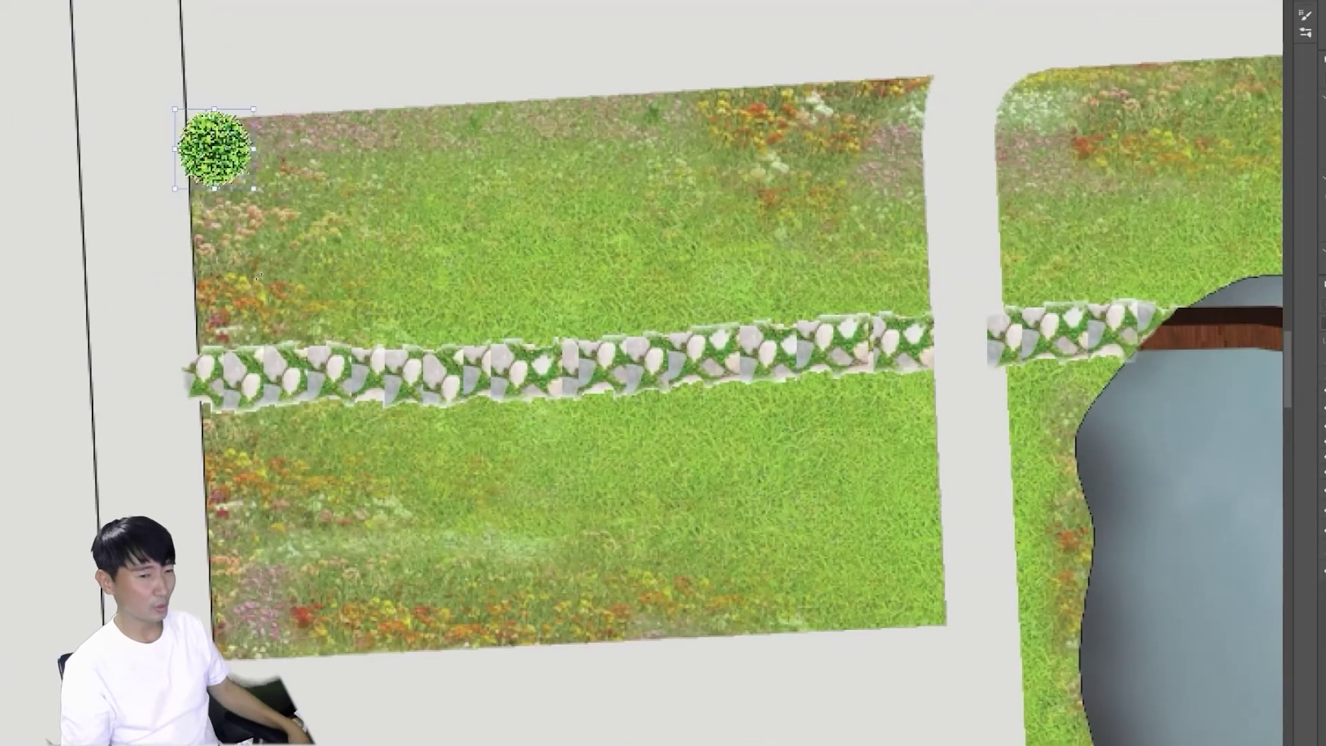
mouse_move(214, 148)
mouse_down()
mouse_move(249, 163)
mouse_move(261, 349)
mouse_move(237, 607)
mouse_move(902, 615)
mouse_move(933, 525)
mouse_up()
drag(934, 524, 667, 130)
drag(666, 129, 469, 135)
drag(470, 135, 925, 227)
drag(925, 227, 935, 418)
mouse_move(936, 418)
mouse_down()
mouse_move(1046, 413)
mouse_move(1062, 625)
mouse_up()
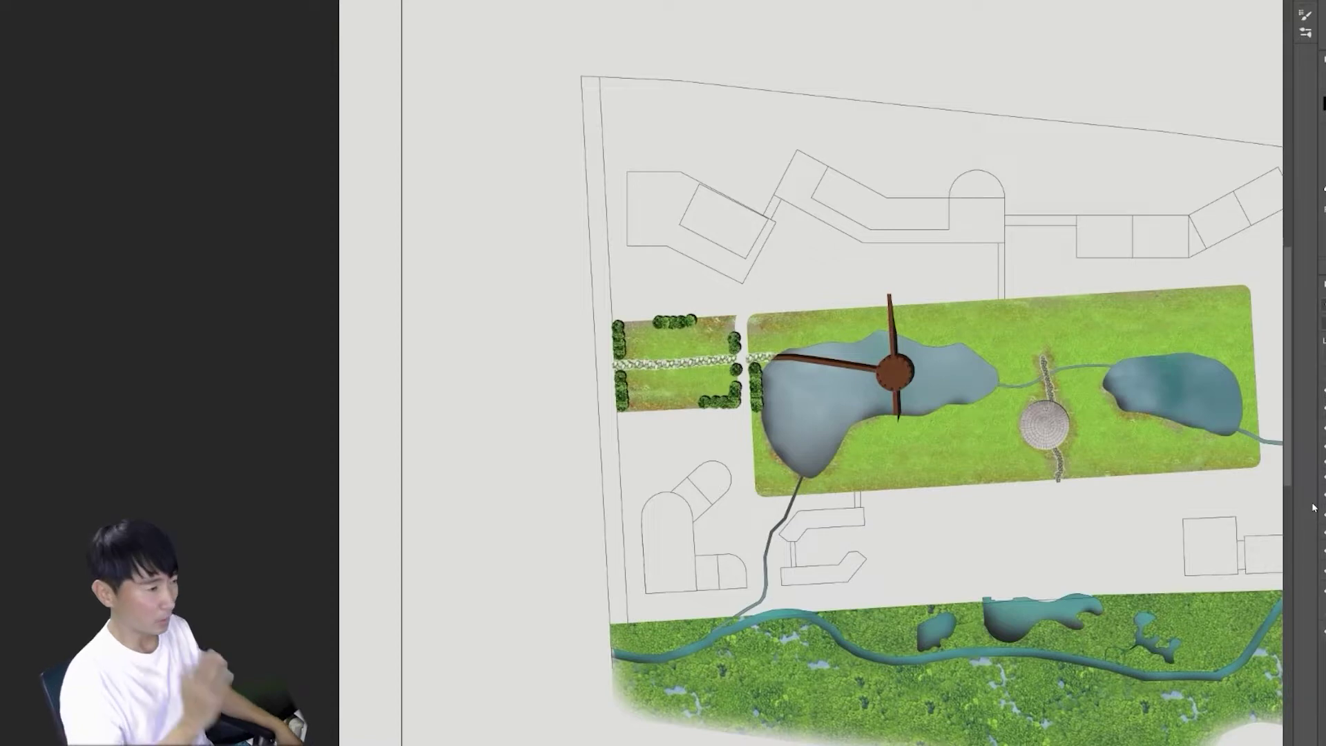
Step: Brush soft, low-opacity highlights onto the shrubs along the small lawn's outer western edge
scroll(637, 363, up, 5)
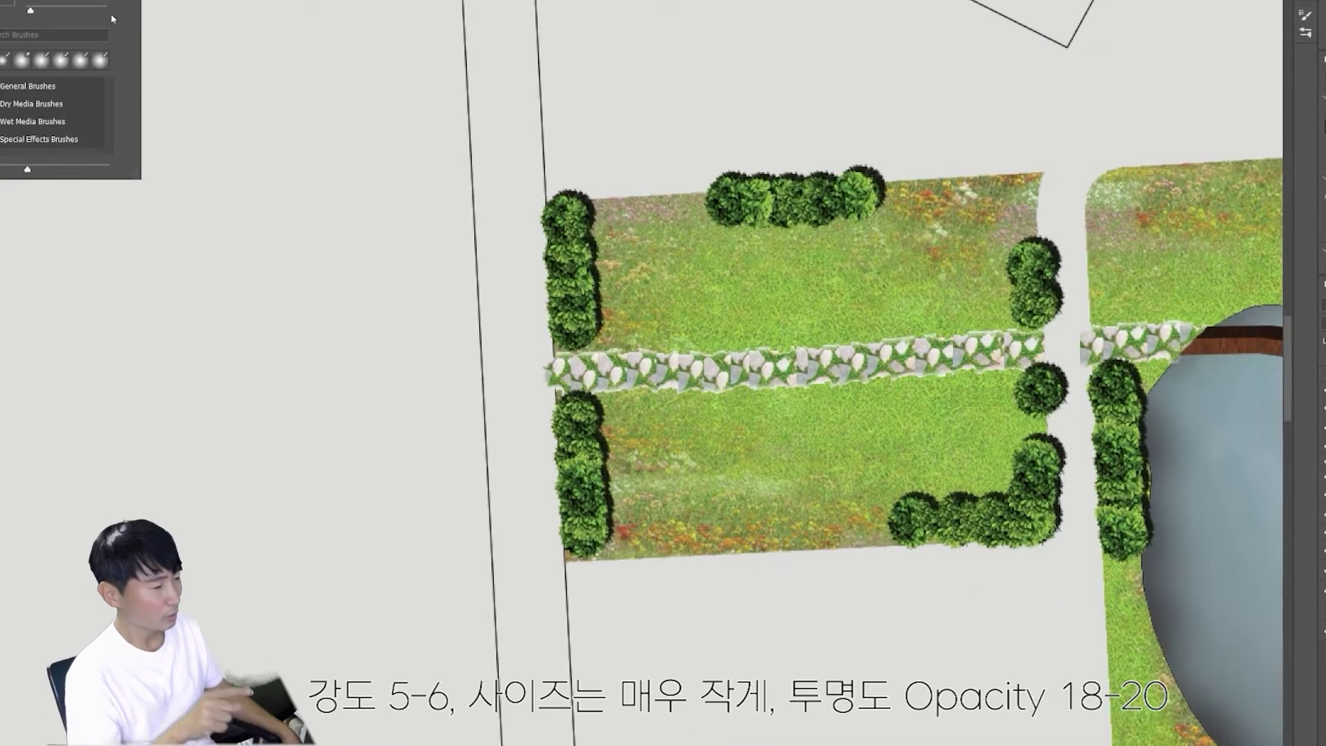
scroll(640, 366, up, 2)
drag(511, 318, 553, 622)
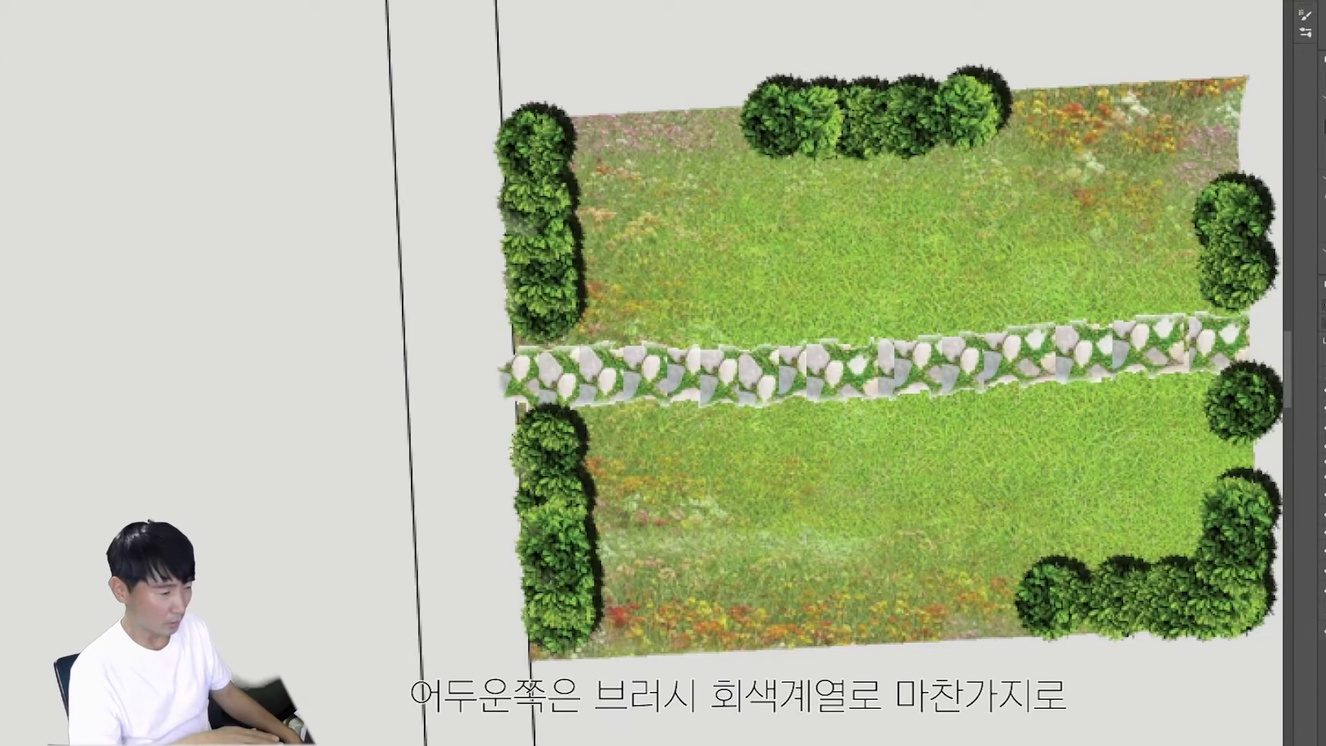
Step: Brush subtle gray shading onto the darker sides of the shrub clusters around the small lawn
drag(773, 97, 898, 147)
drag(1255, 475, 1243, 601)
drag(1139, 584, 1063, 580)
drag(532, 449, 546, 649)
drag(1035, 601, 1201, 628)
drag(974, 148, 742, 141)
drag(1198, 221, 1236, 242)
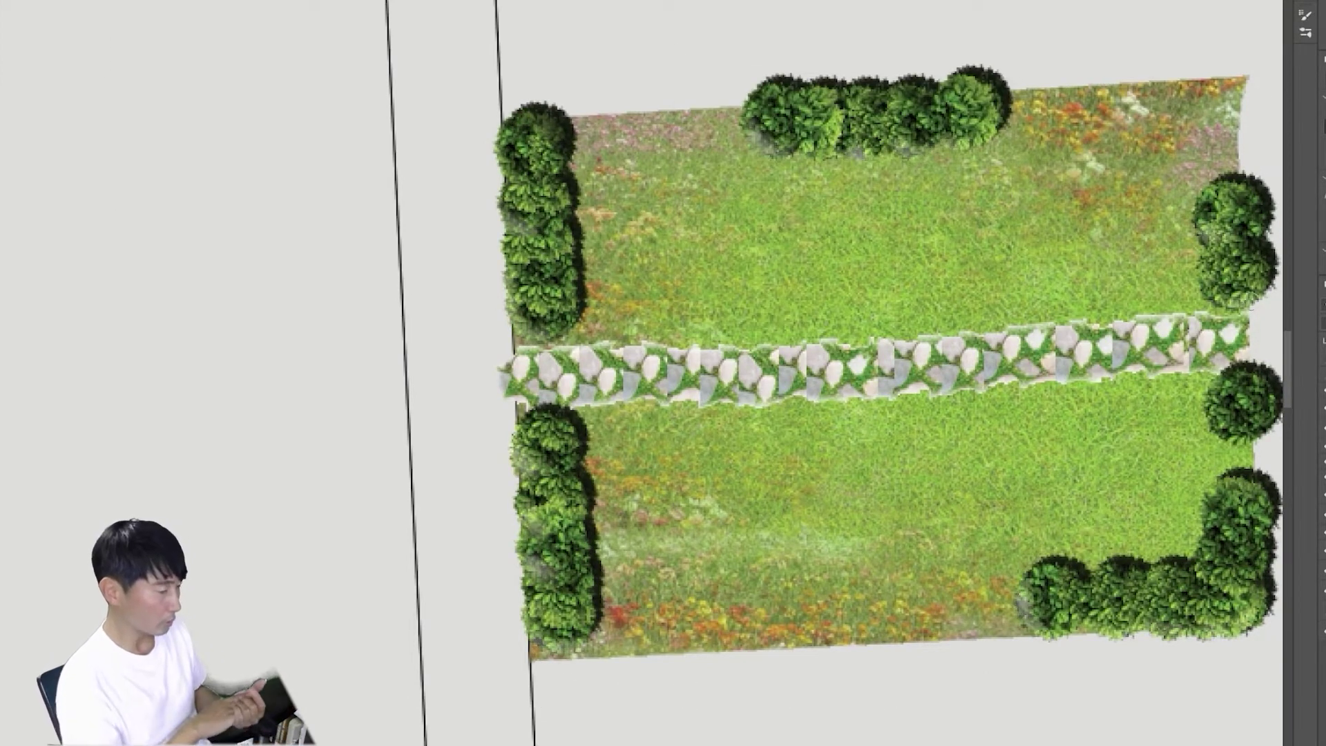
scroll(1217, 536, right, 10)
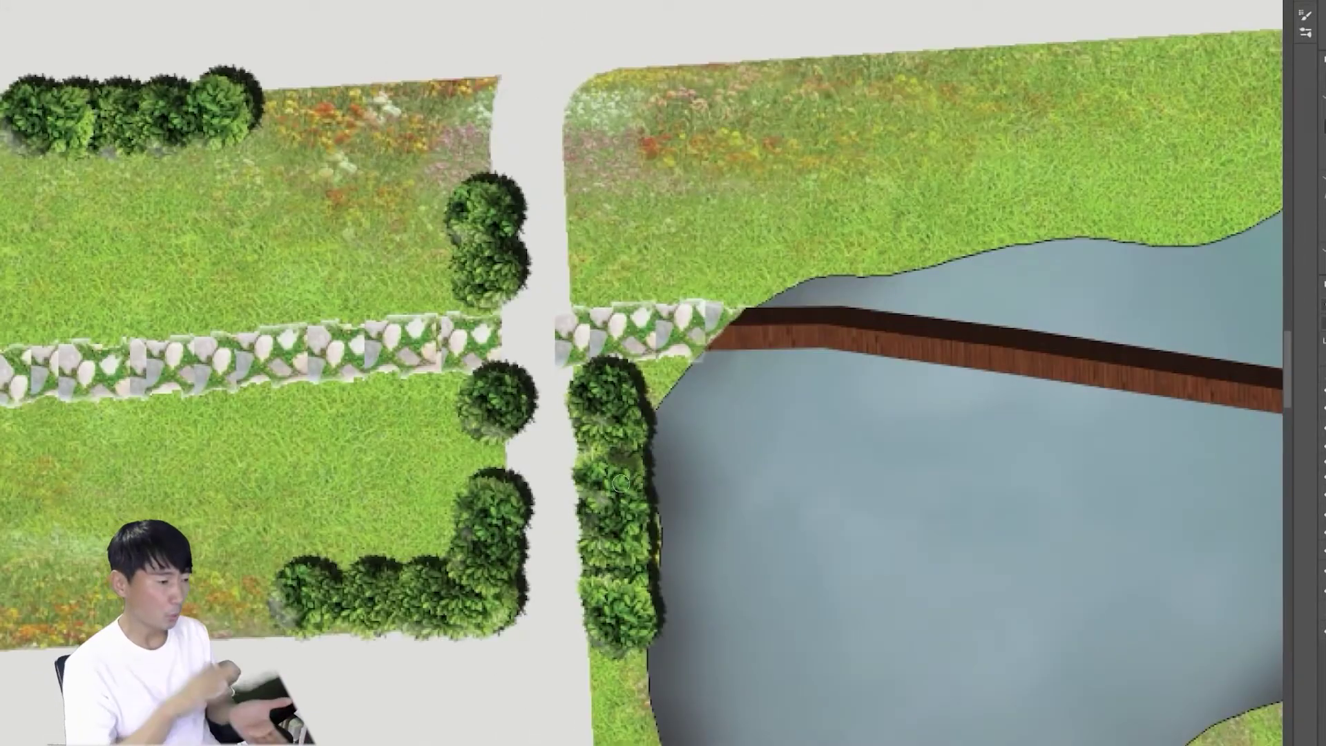
scroll(621, 494, down, 5)
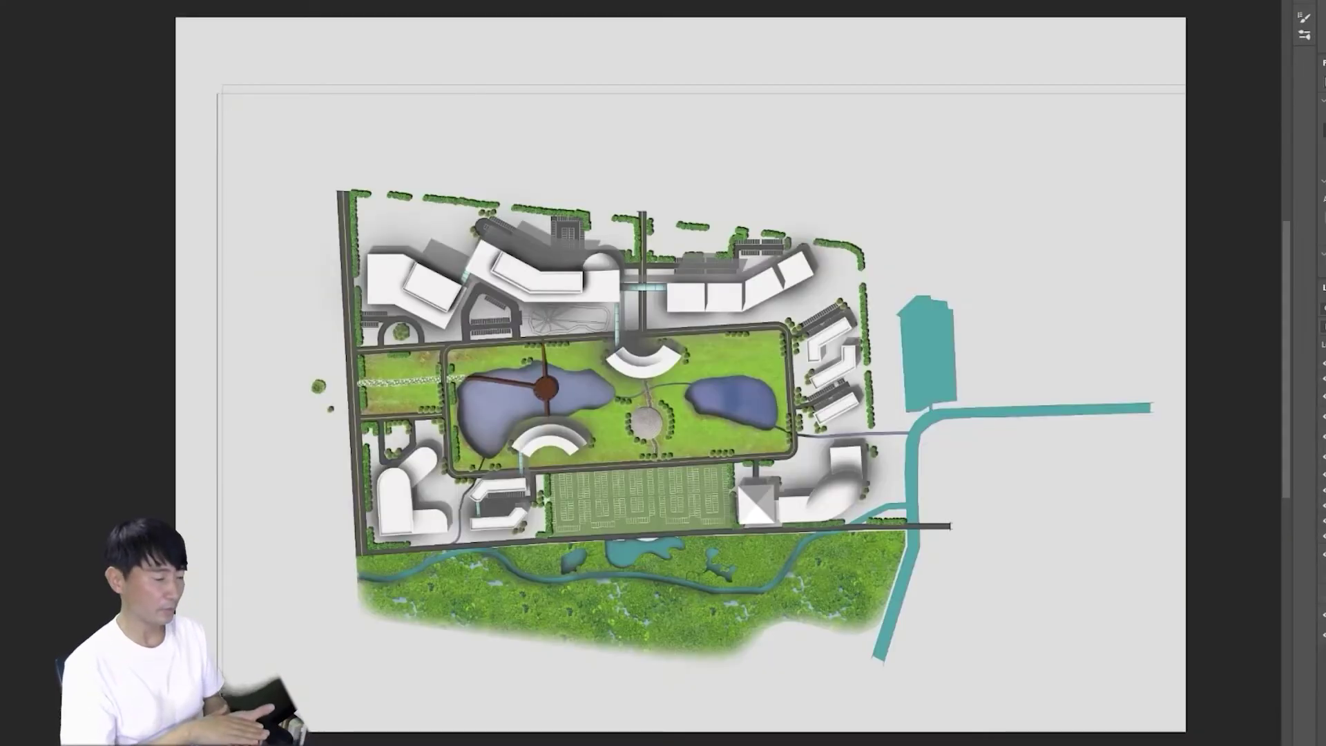
scroll(760, 321, up, 4)
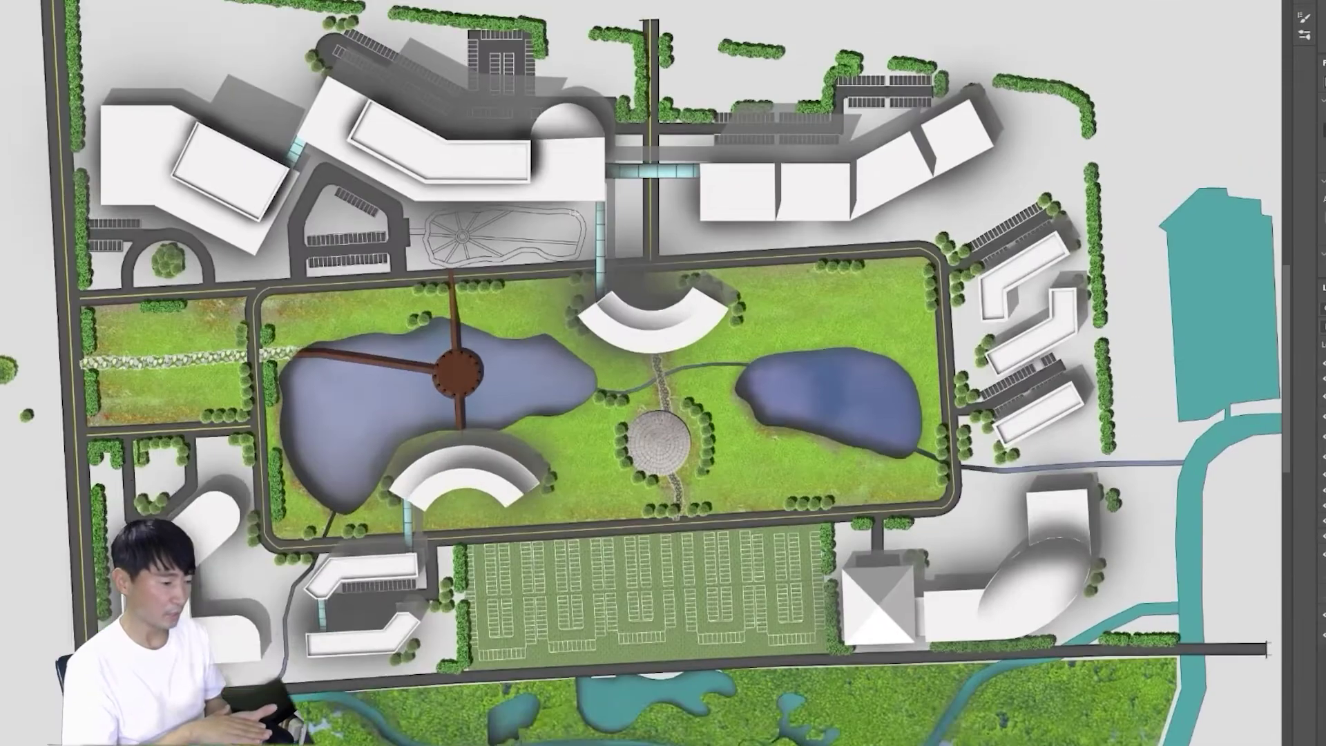
scroll(393, 283, left, 4)
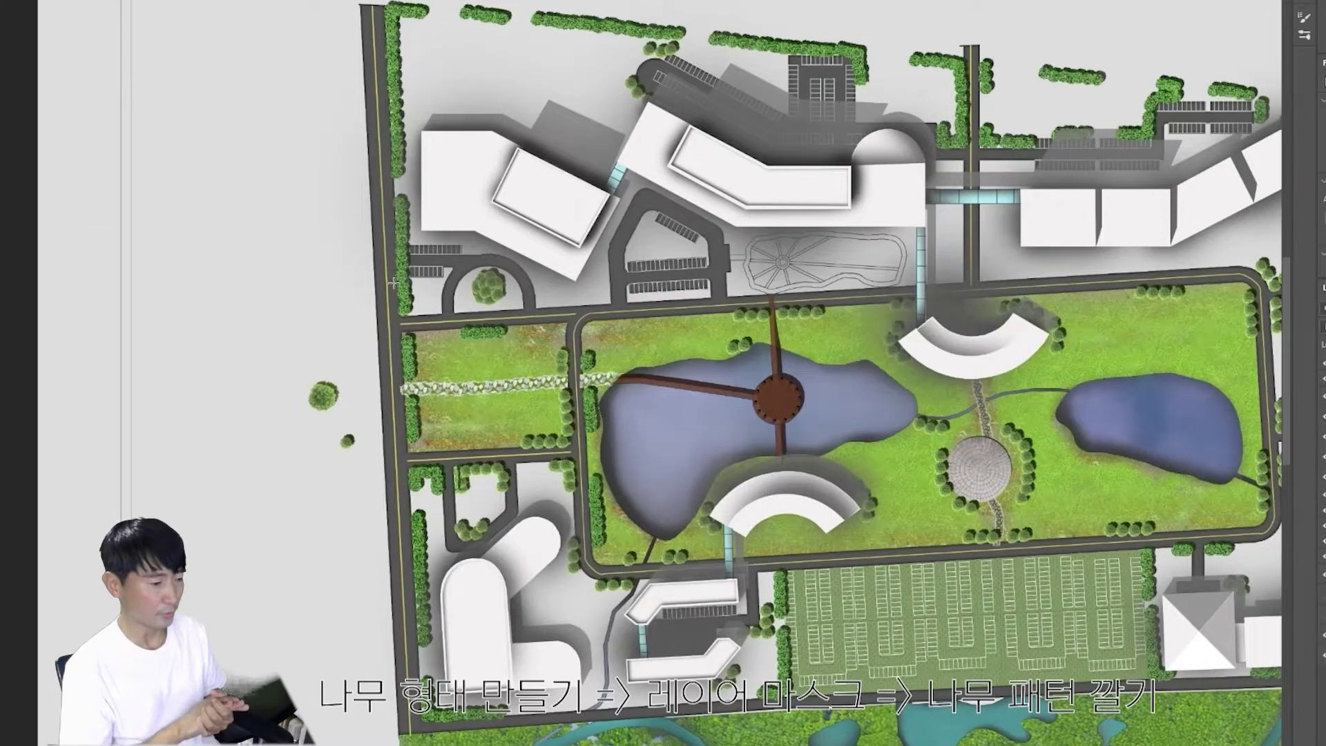
Step: Switch to the red tree image and delete its selected white background
key(alt+Tab)
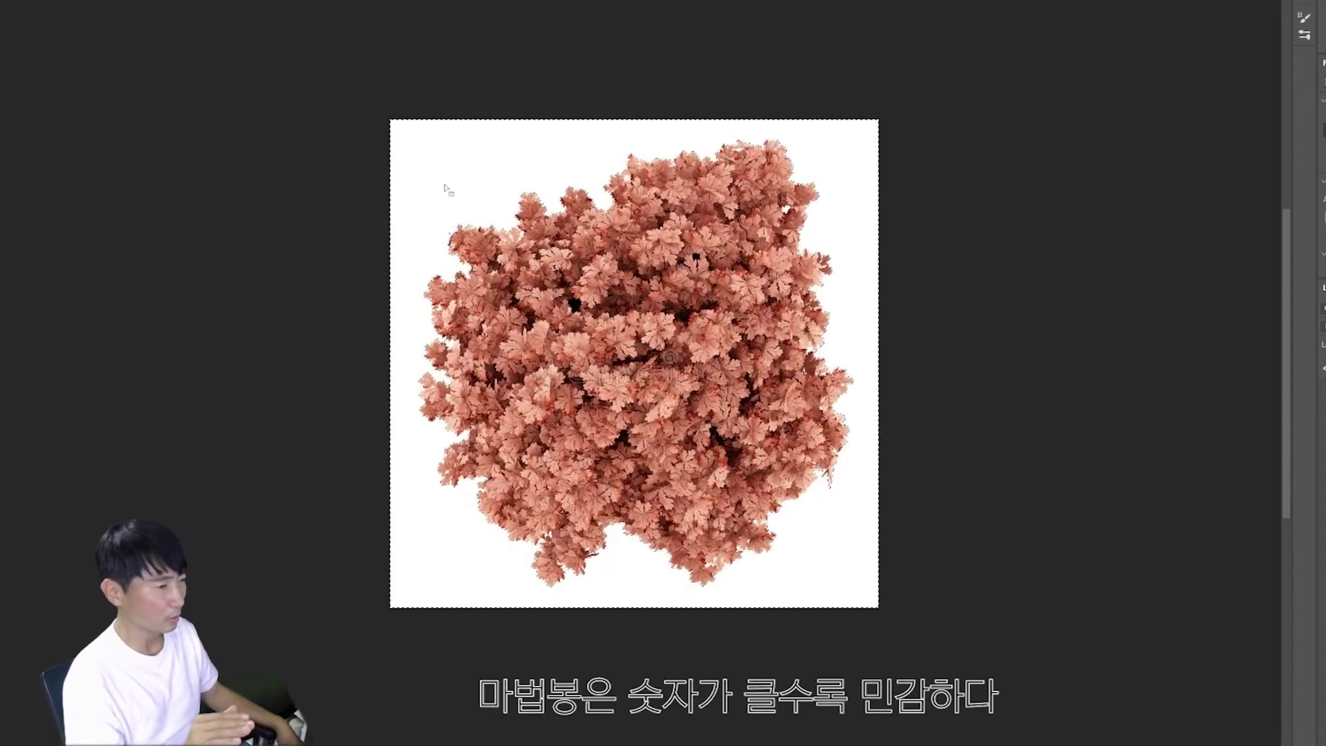
key(Delete)
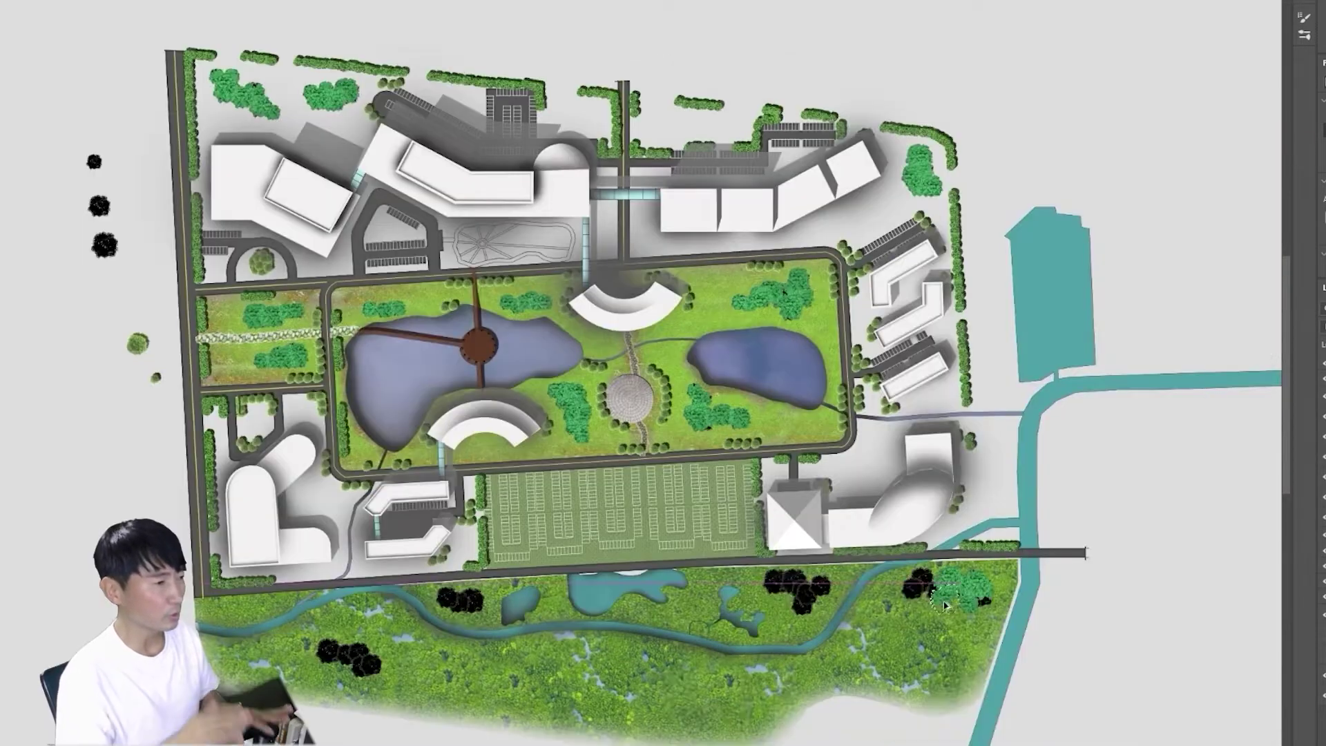
Step: Cover the remaining black tree silhouettes in the southern forest with the green tree texture
drag(946, 606, 917, 587)
drag(917, 587, 801, 591)
drag(801, 590, 349, 656)
drag(704, 371, 713, 405)
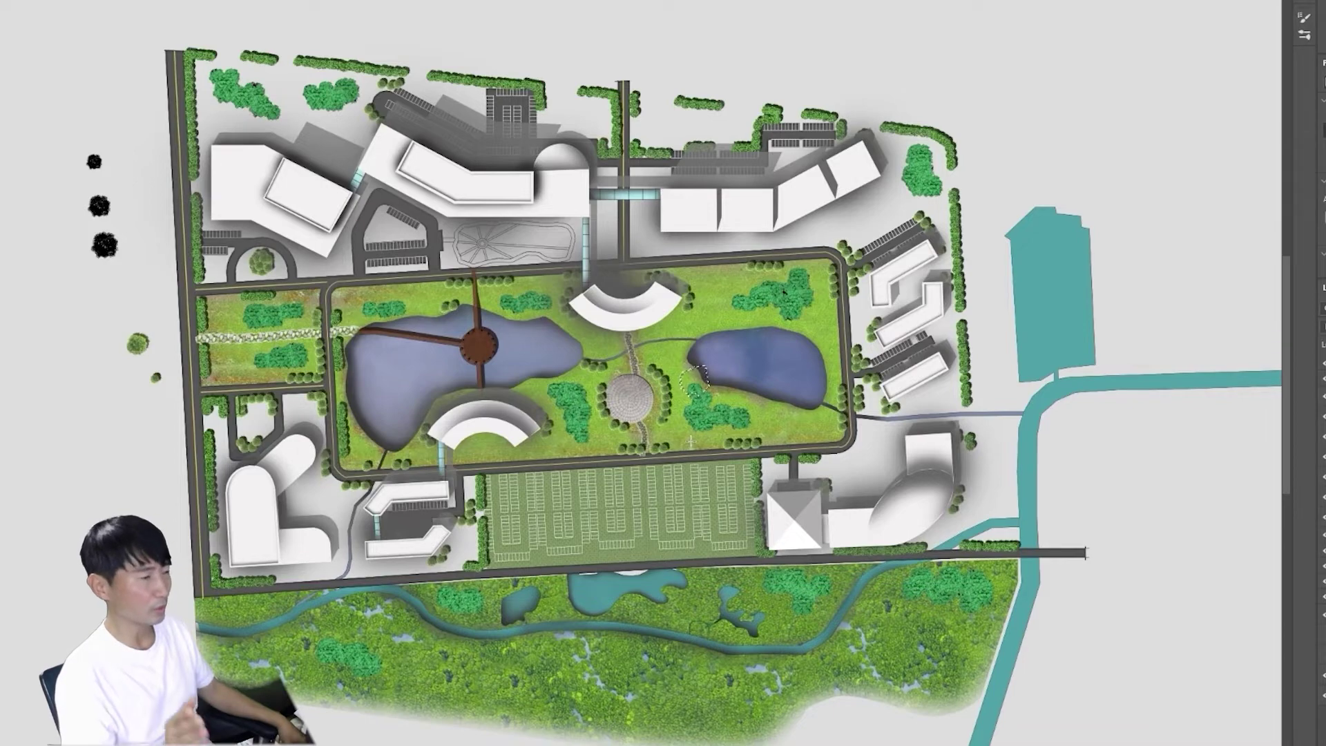
Step: Examine the textured tree clusters and their shadows across the lawns, building areas and southern forest of the site plan
key(ctrl+minus)
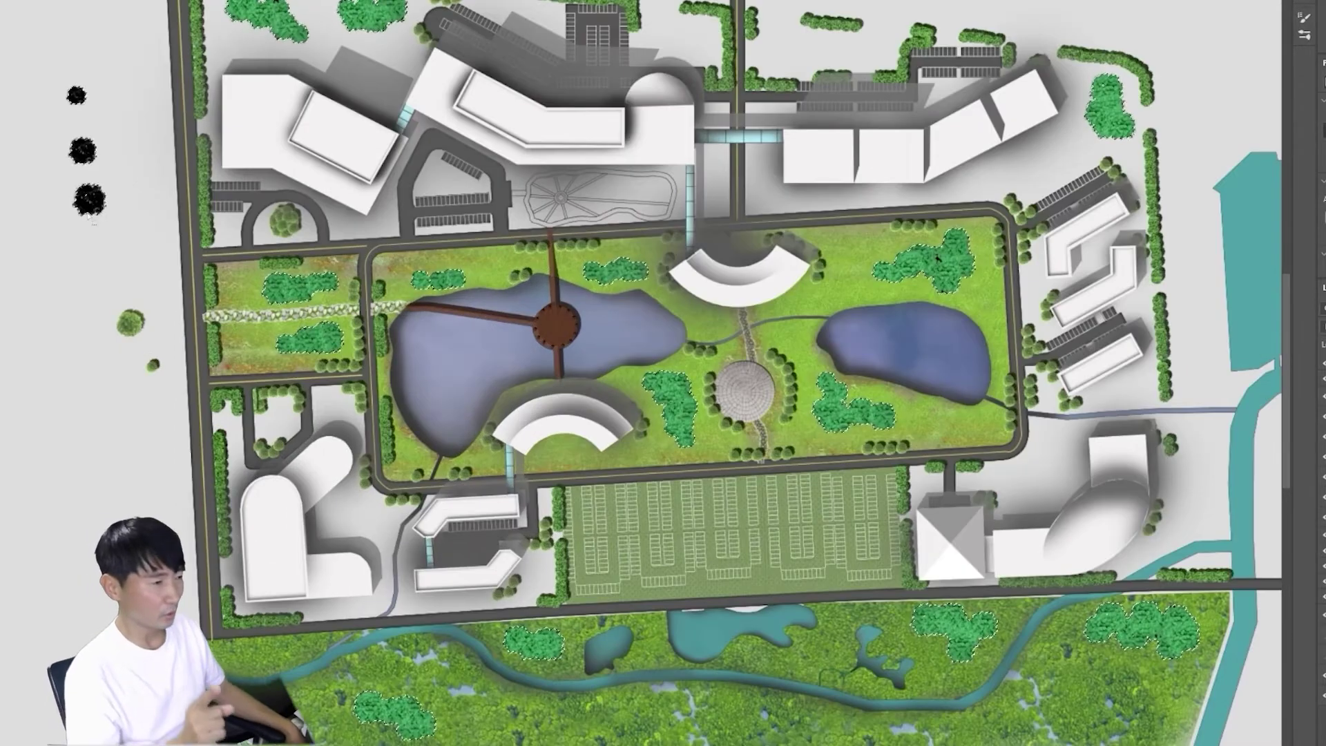
key(ctrl+minus)
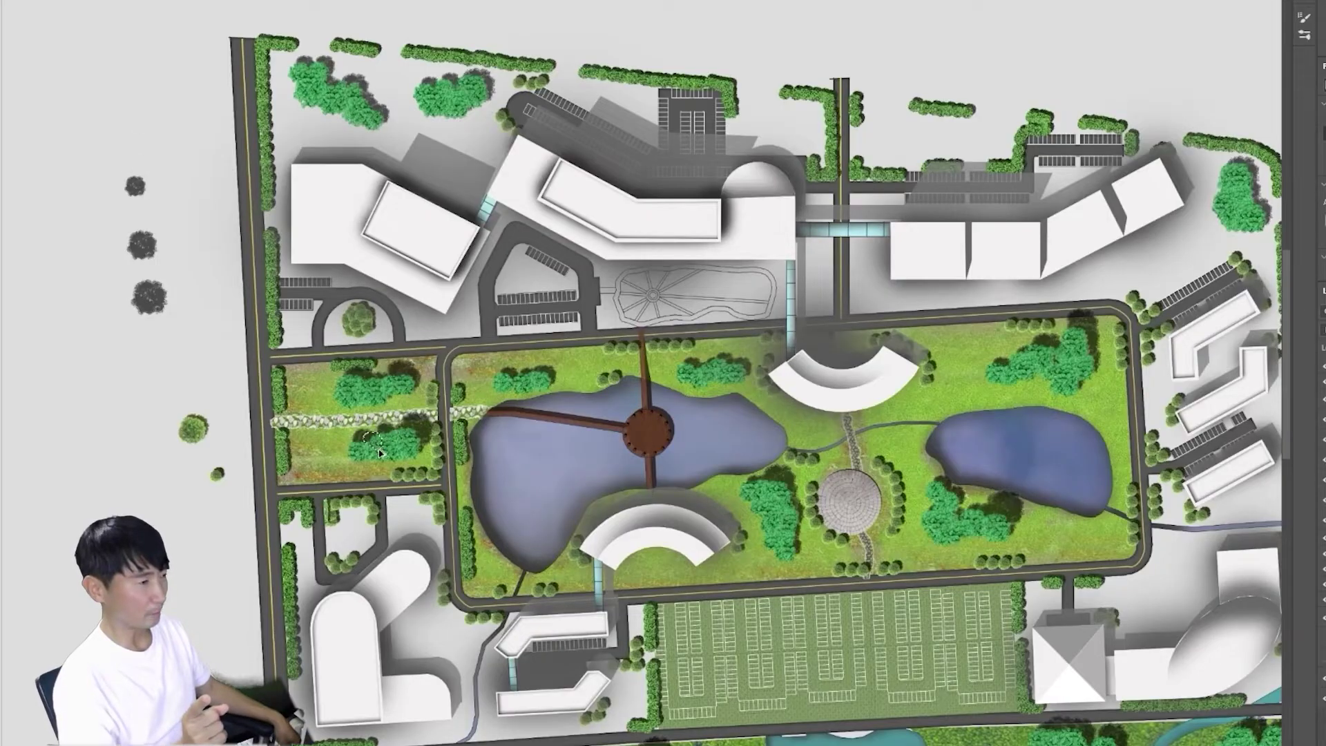
scroll(633, 525, down, 4)
scroll(1102, 513, right, 7)
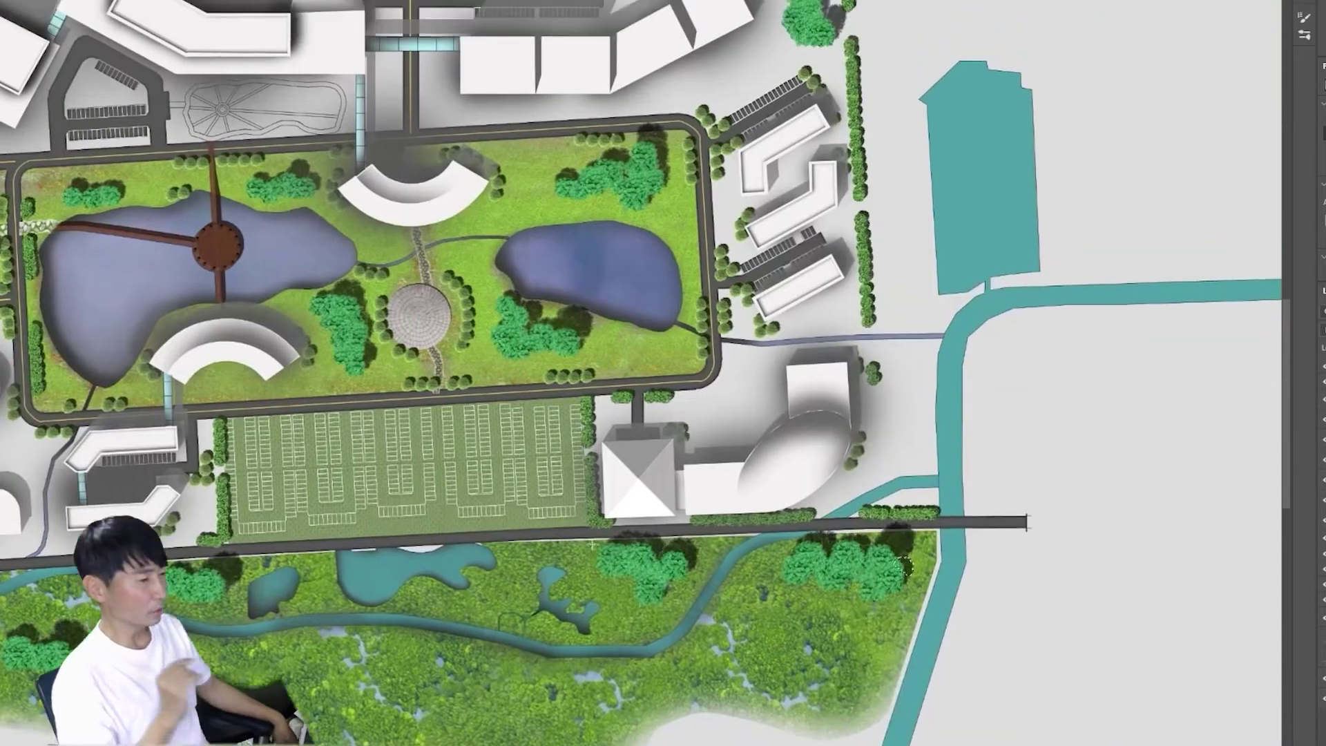
scroll(1102, 513, up, 3)
key(ctrl+minus)
scroll(854, 147, left, 2)
scroll(854, 147, up, 1)
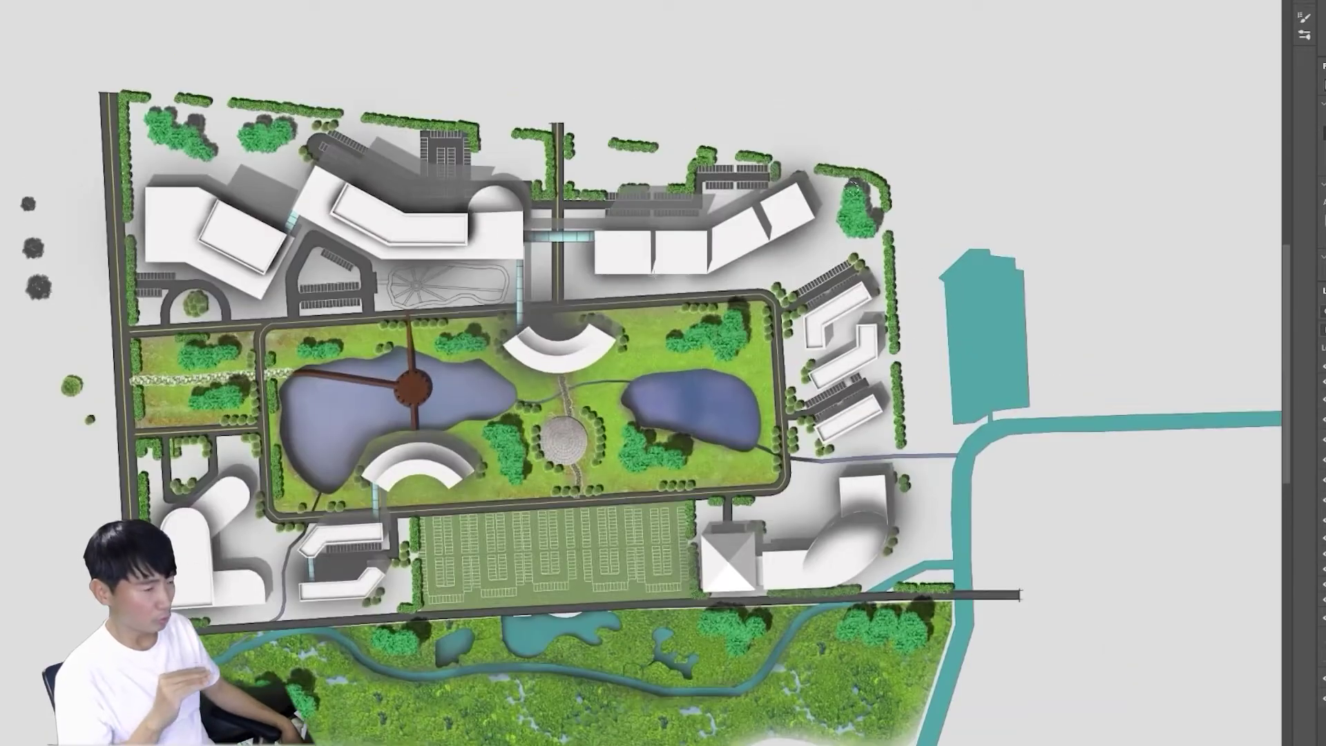
Step: Open the brush presets briefly and examine the planting from the northern buildings down to the southern forest
scroll(854, 148, down, 1)
key(F5)
key(Escape)
key(Return)
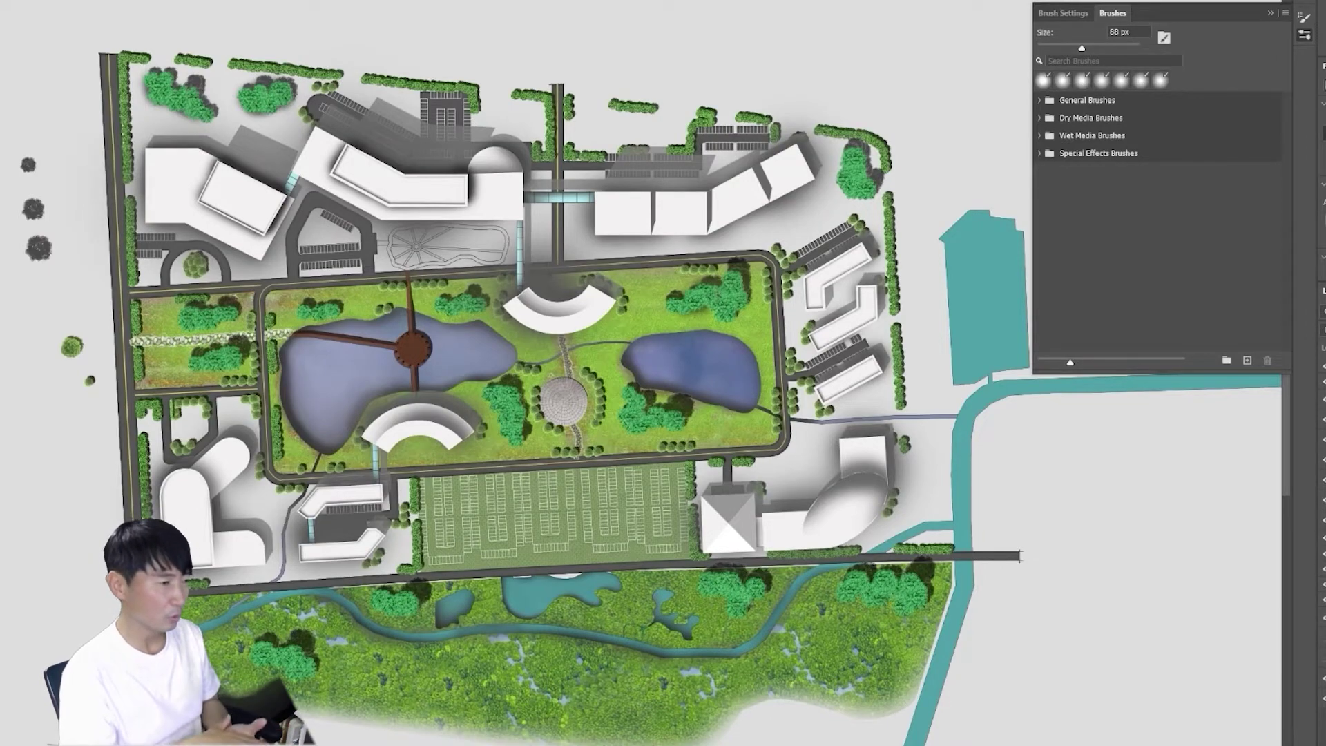
key(ctrl+plus)
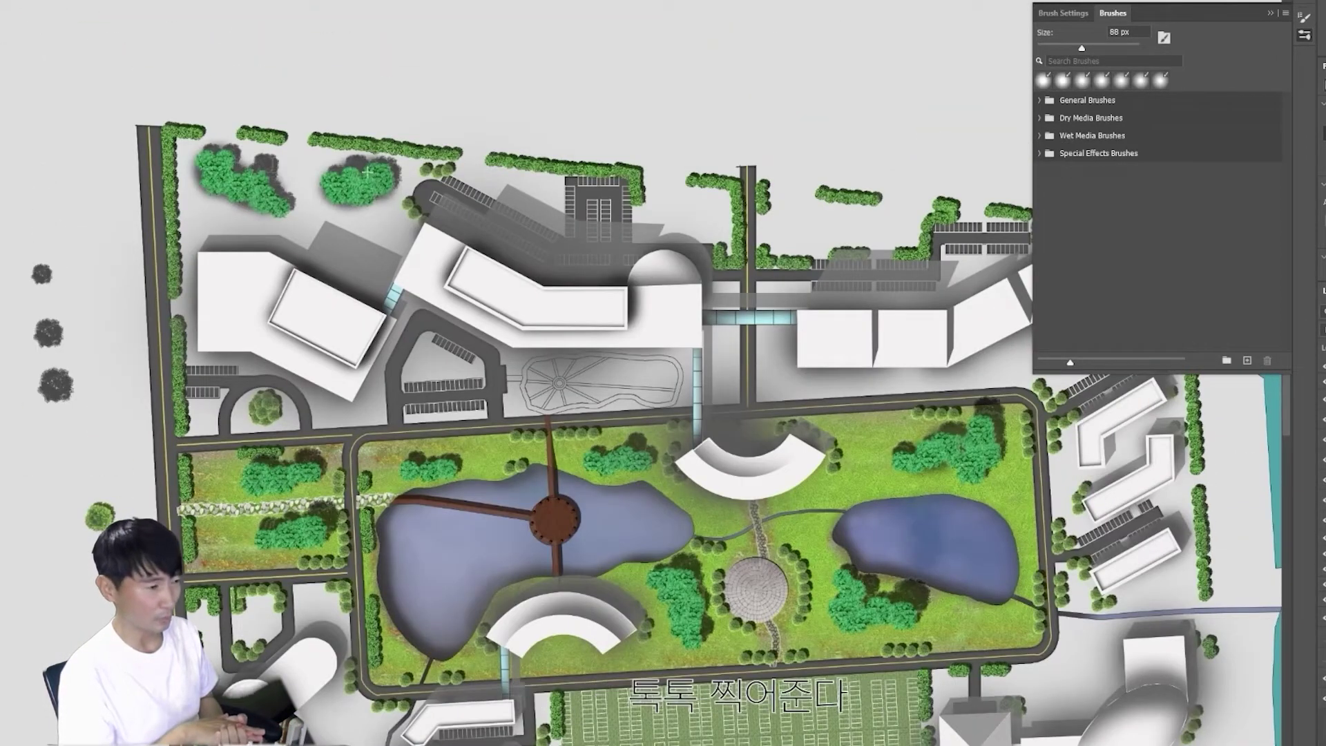
key(ctrl+minus)
scroll(368, 173, down, 6)
key(ctrl+plus)
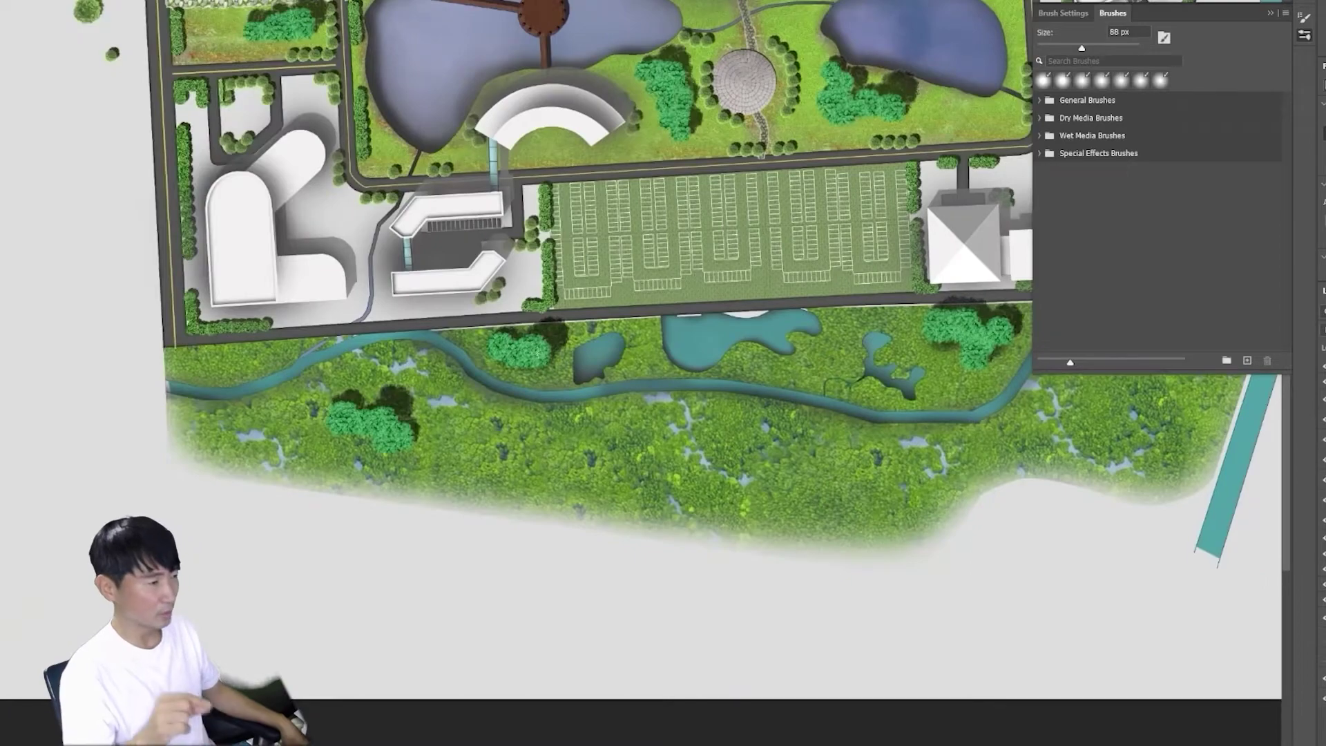
scroll(506, 401, up, 3)
key(ctrl+minus)
key(ctrl+minus)
key(m)
click(1269, 13)
key(ctrl+plus)
key(ctrl+plus)
scroll(218, 152, up, 6)
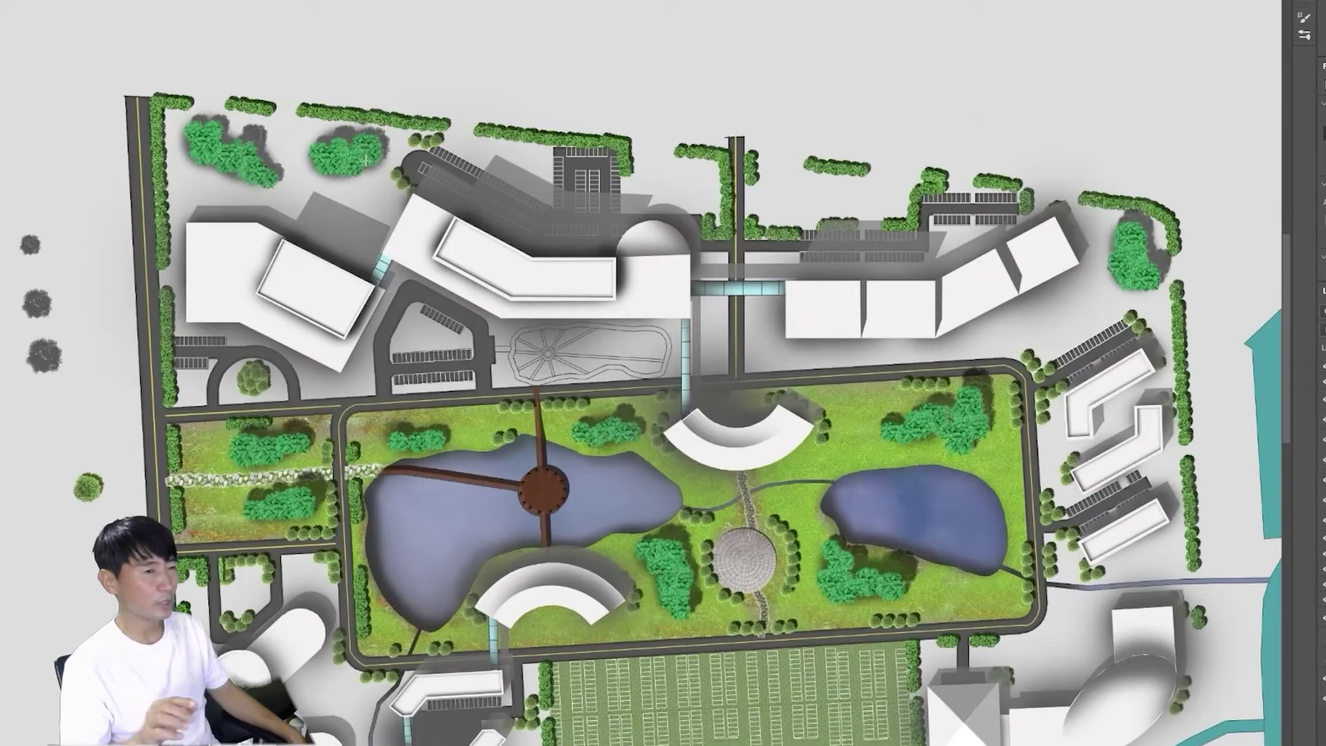
Step: Examine the shadows of the northwestern tree clusters up close, and the planting around the eastern lake and parking field
scroll(34, 119, up, 2)
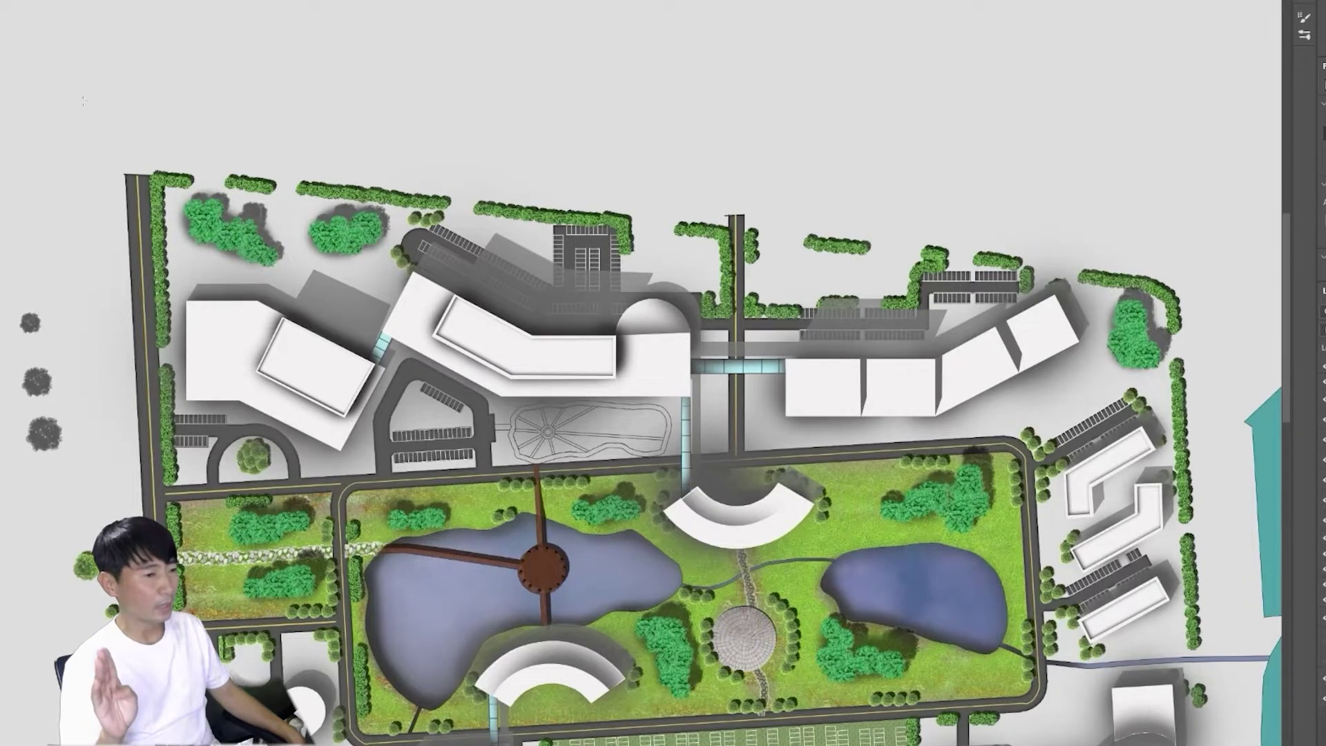
scroll(83, 101, down, 2)
scroll(84, 101, up, 2)
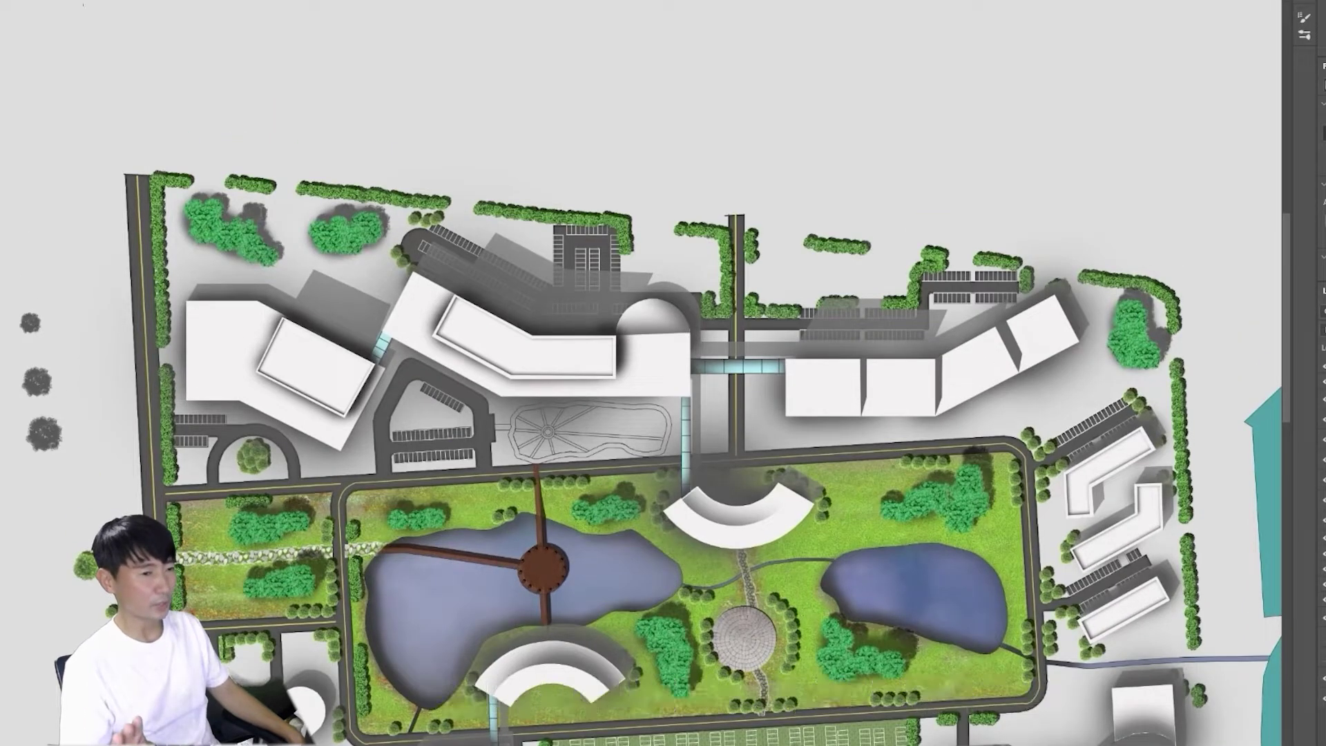
right_click(51, 17)
key(ctrl+plus)
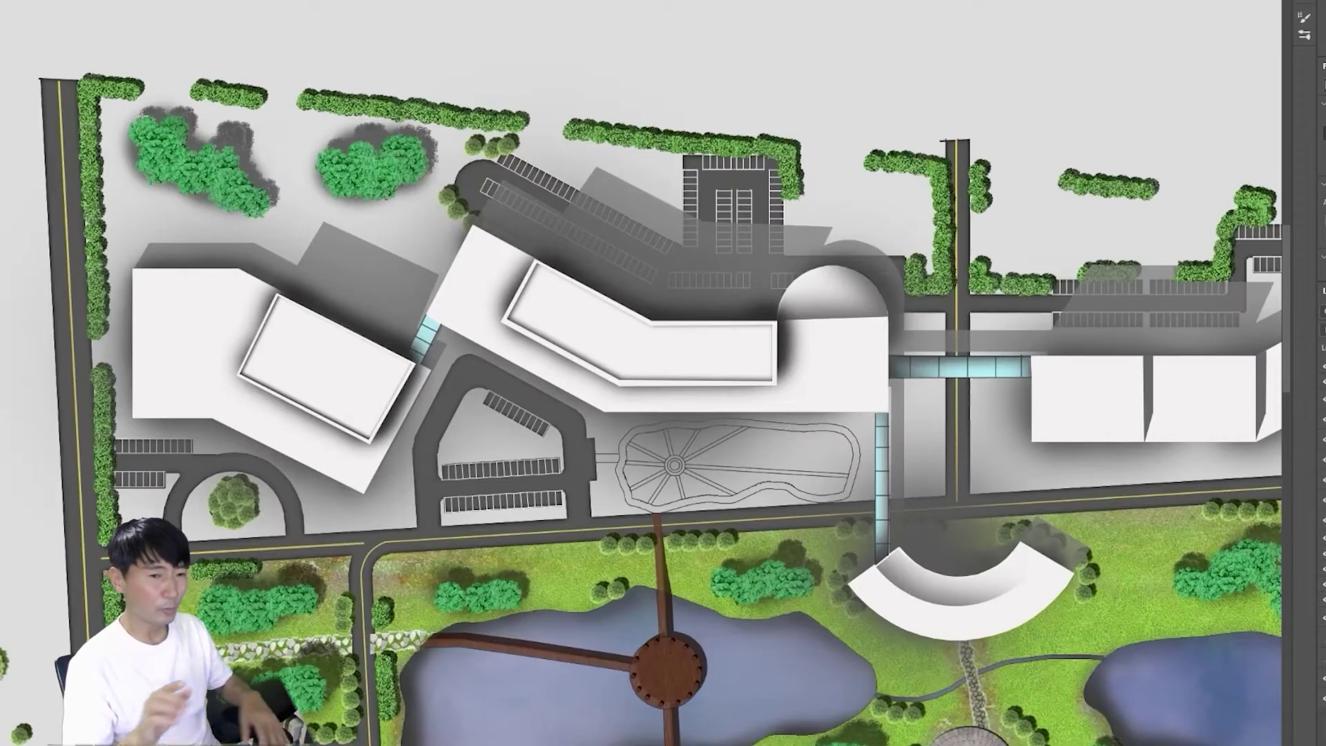
drag(147, 113, 345, 121)
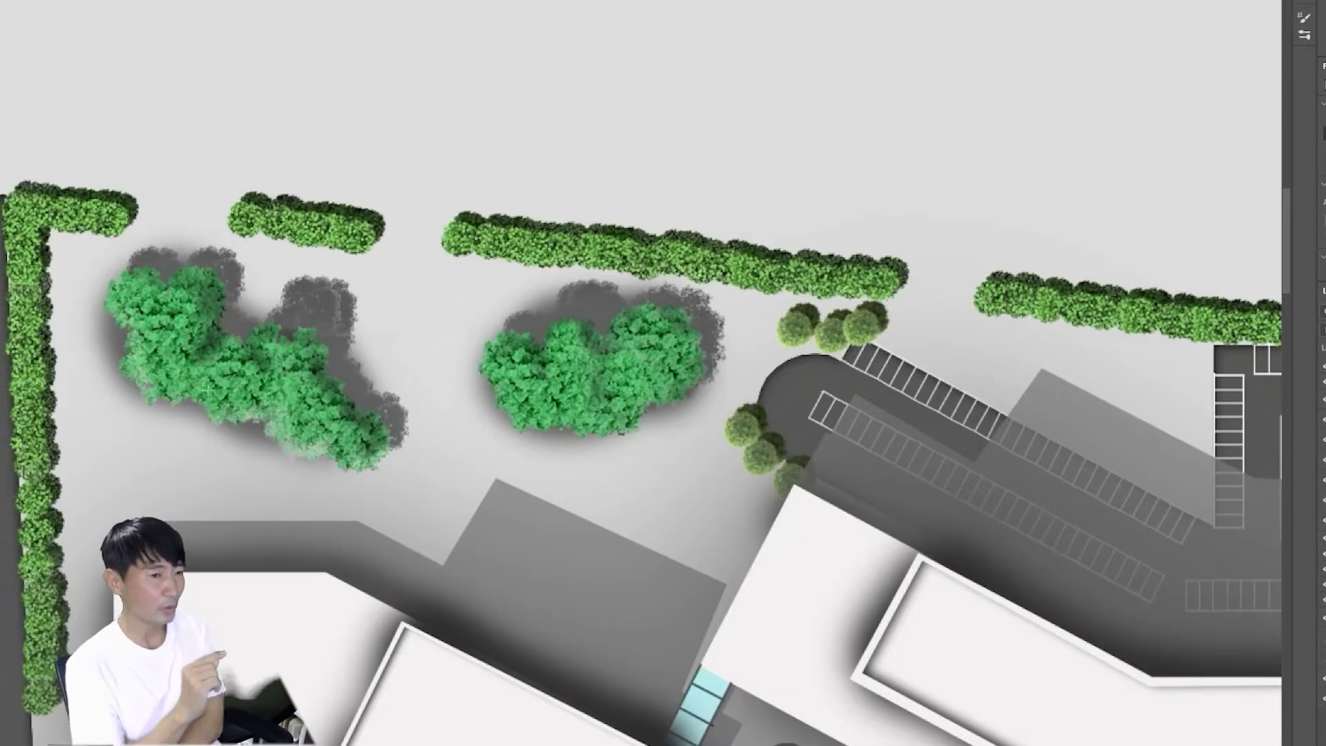
drag(501, 396, 507, 234)
scroll(866, 621, down, 6)
scroll(866, 621, down, 3)
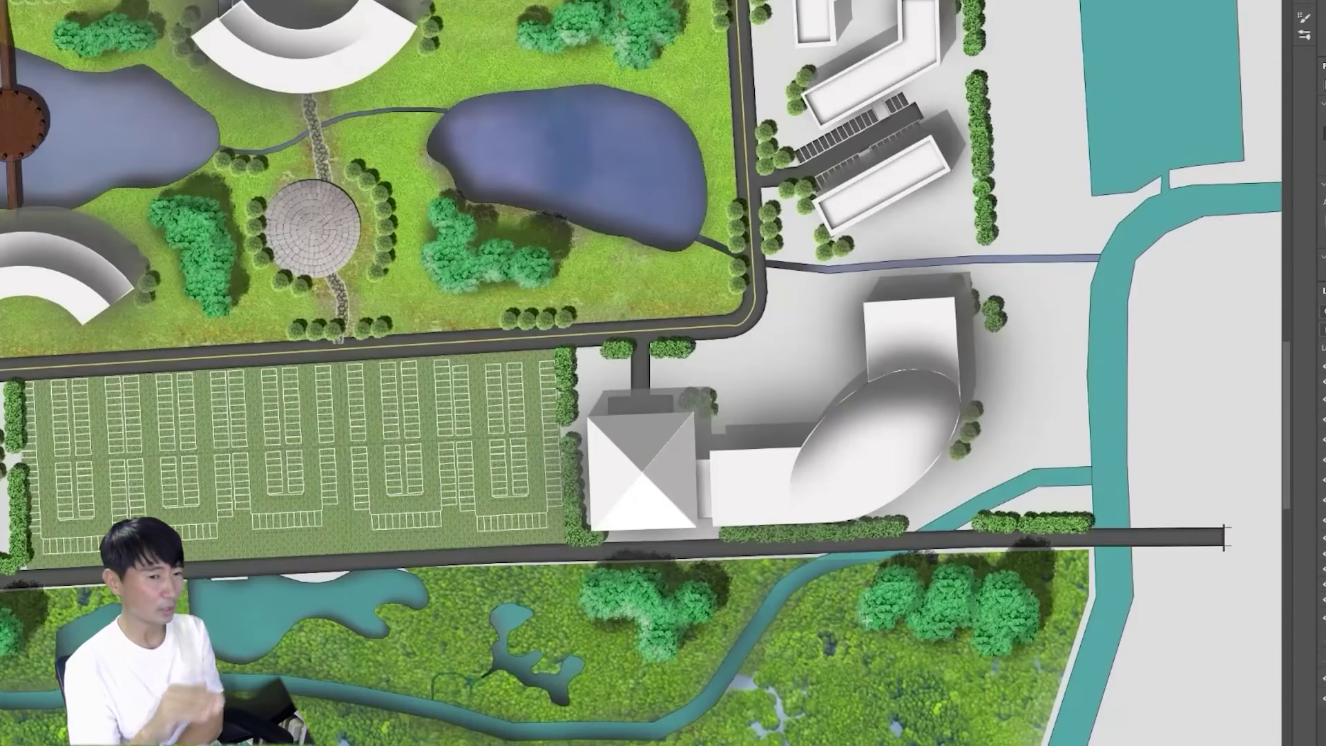
drag(893, 571, 525, 483)
Step: Scale down the round green tree and place copies along the roads, the forest's eastern edge, the spoked garden and the northern entrance road
key(ctrl+0)
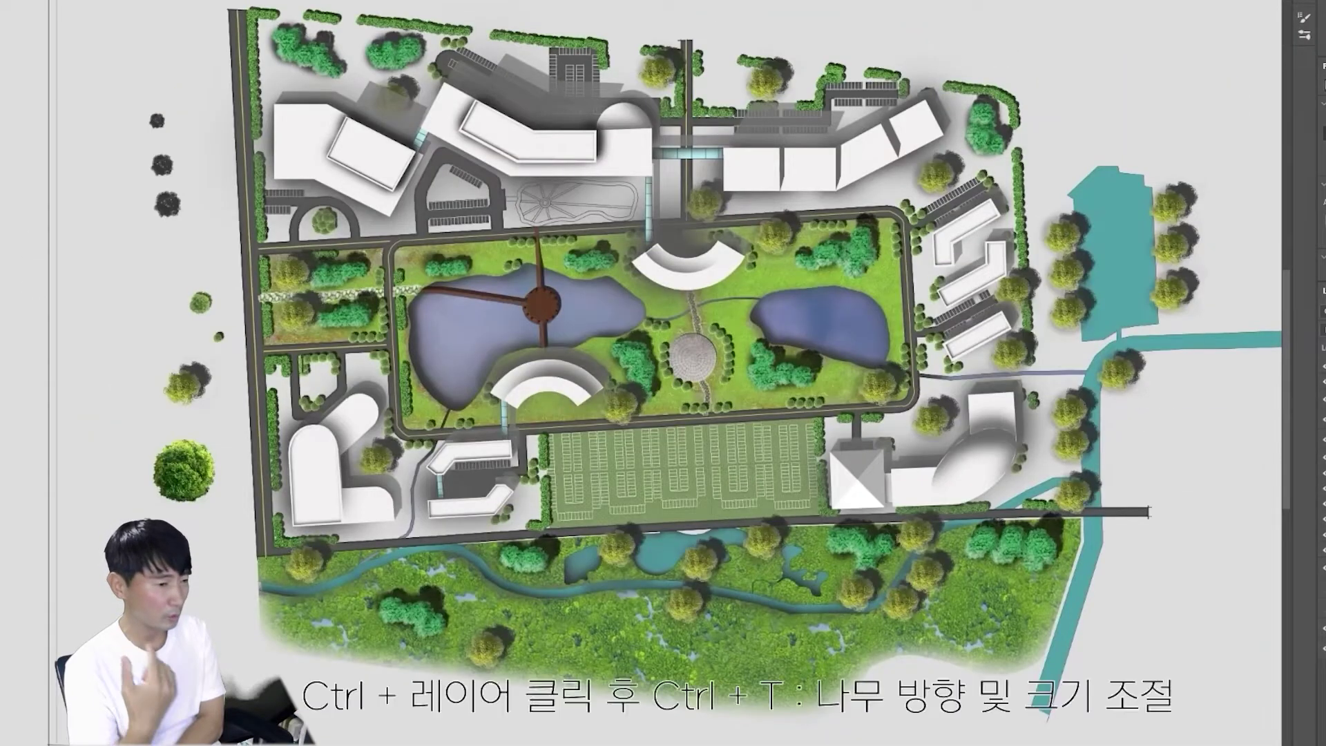
drag(147, 482, 141, 493)
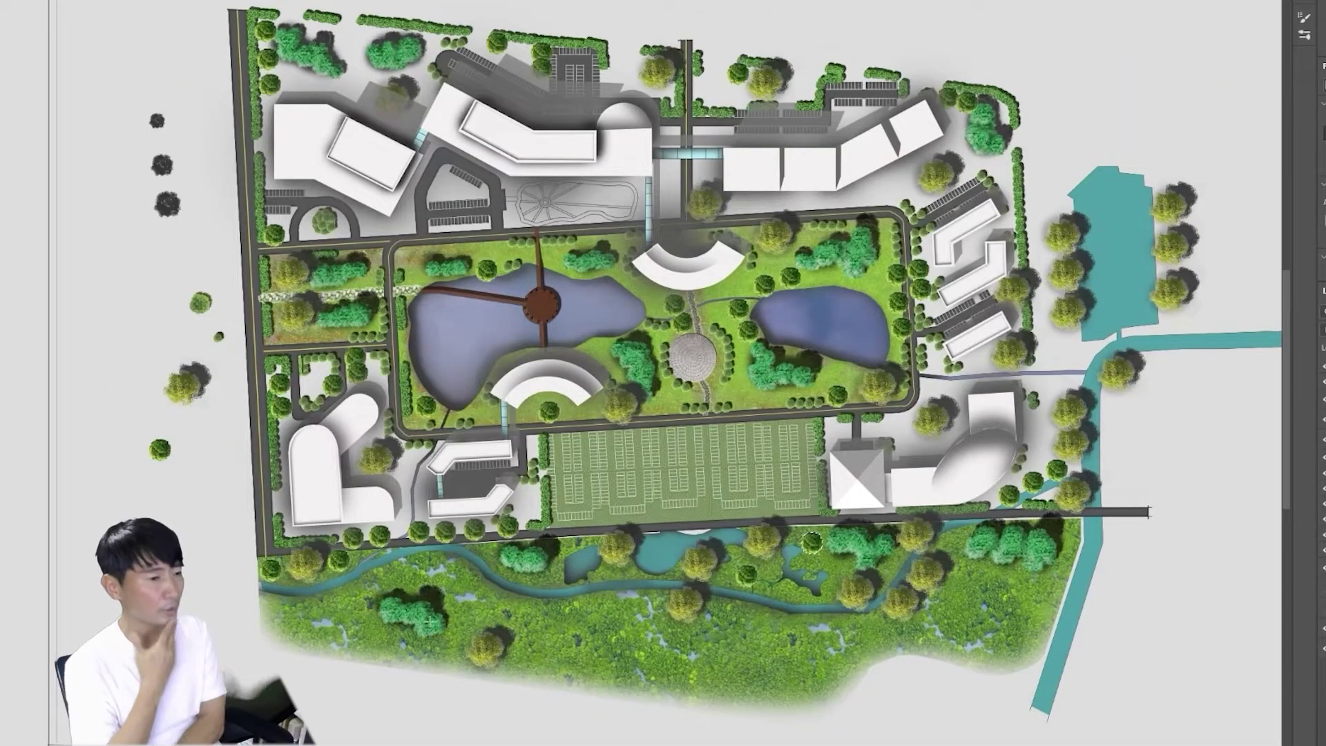
drag(1036, 591, 1042, 641)
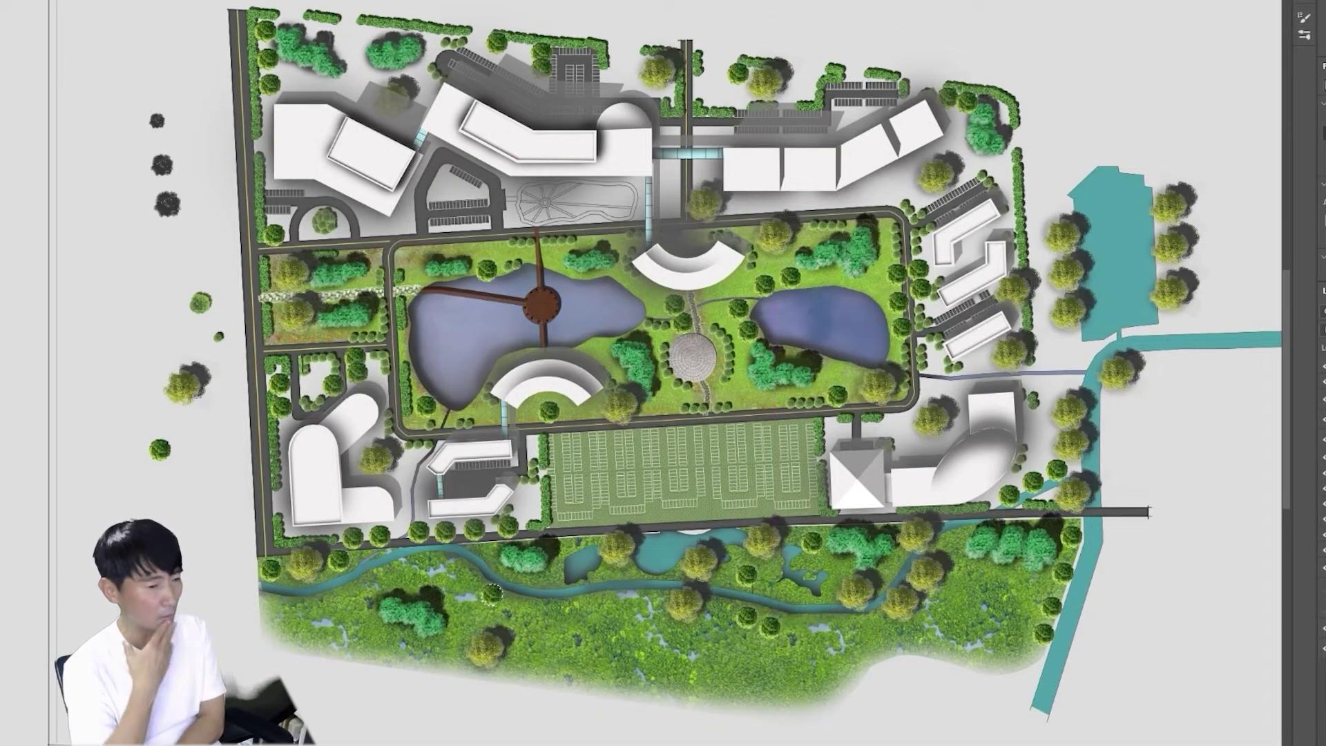
click(614, 197)
click(673, 183)
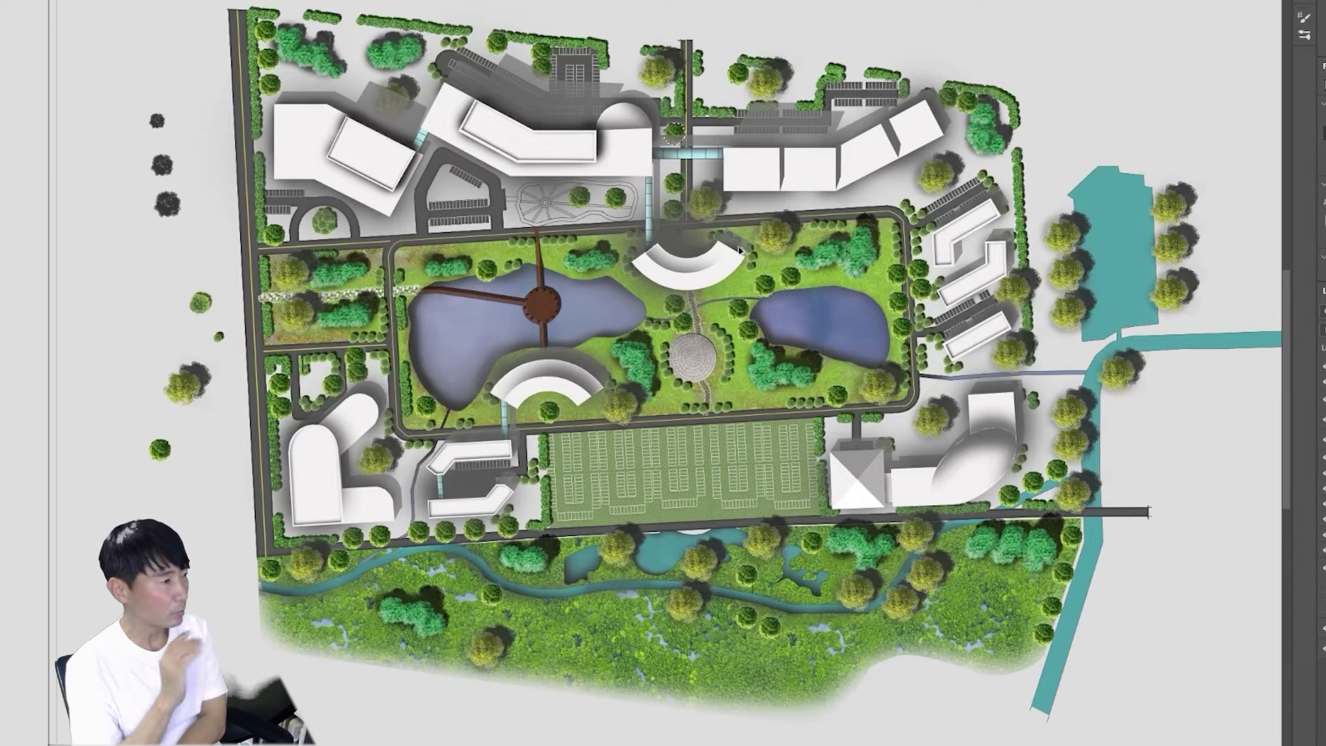
Step: Raise the brightness of the selected curved grass strip beside the round plaza to 18 and clear the selection
key(ctrl+plus)
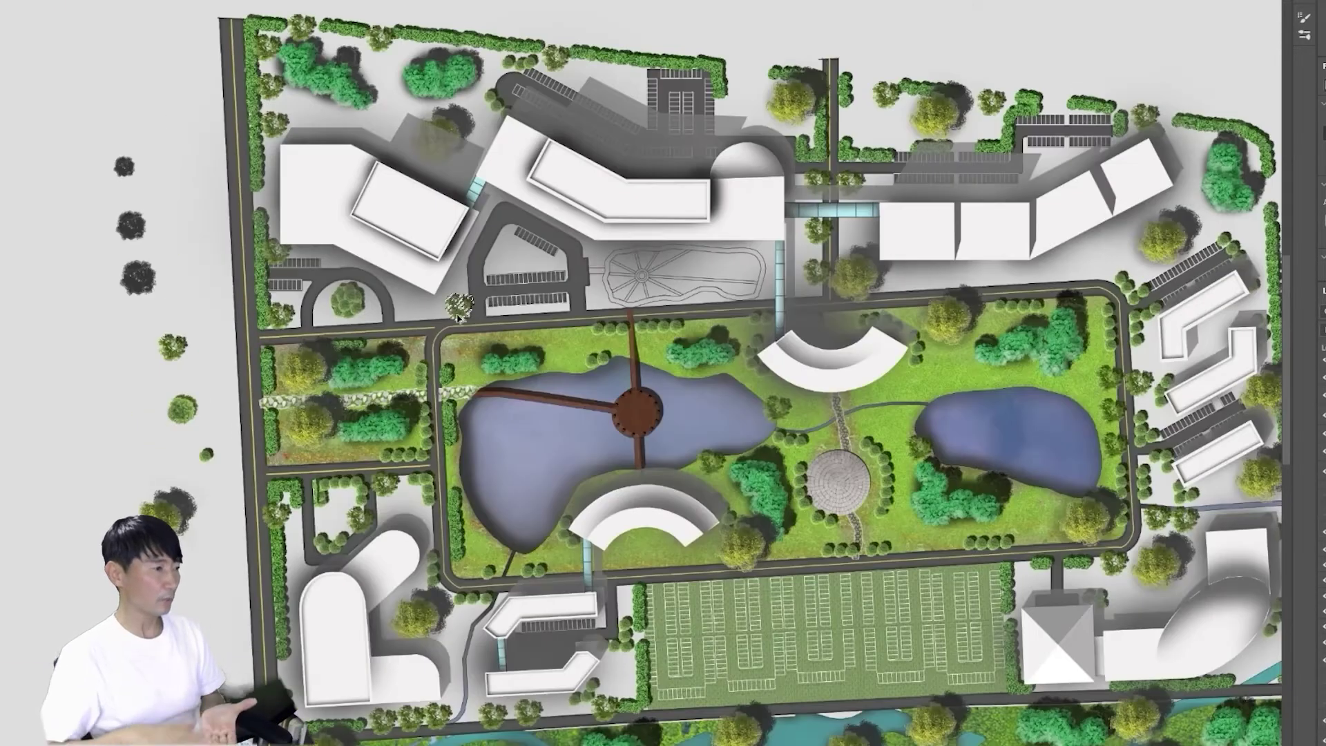
scroll(561, 621, down, 3)
key(ctrl+minus)
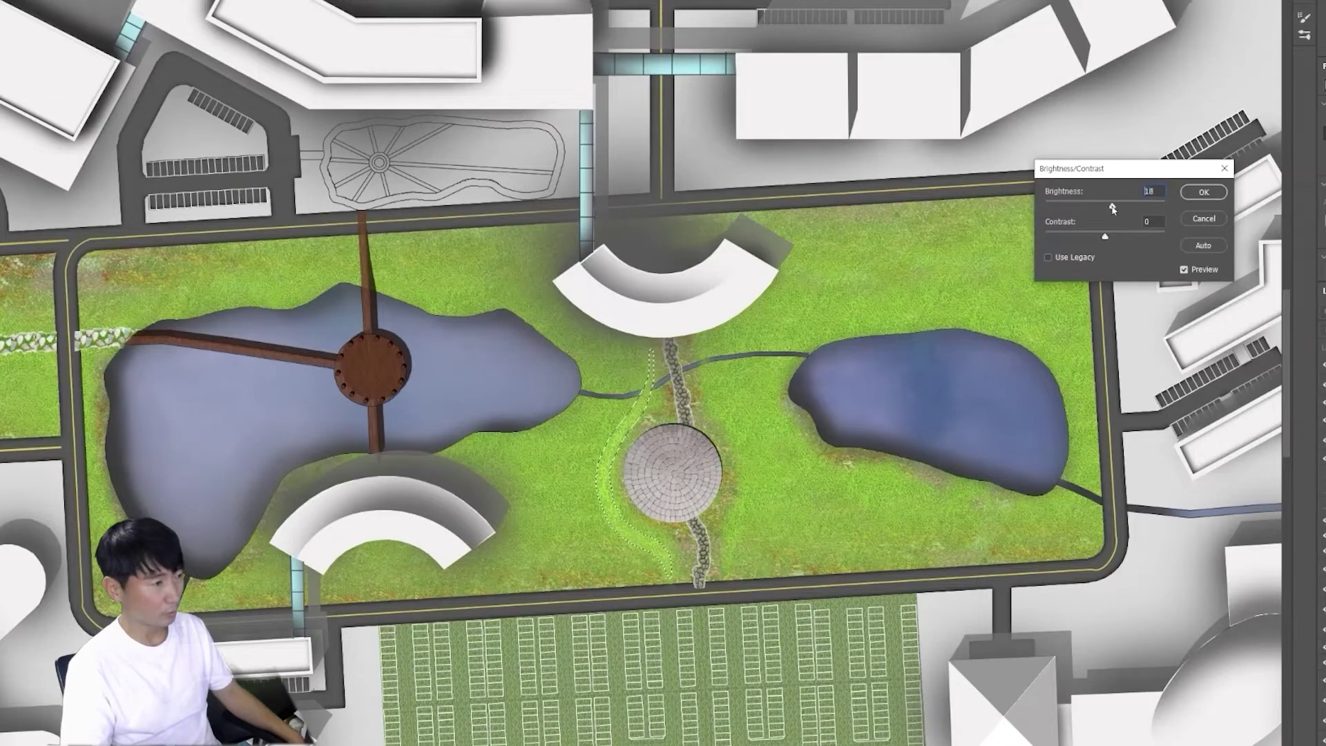
key(Return)
key(ctrl+d)
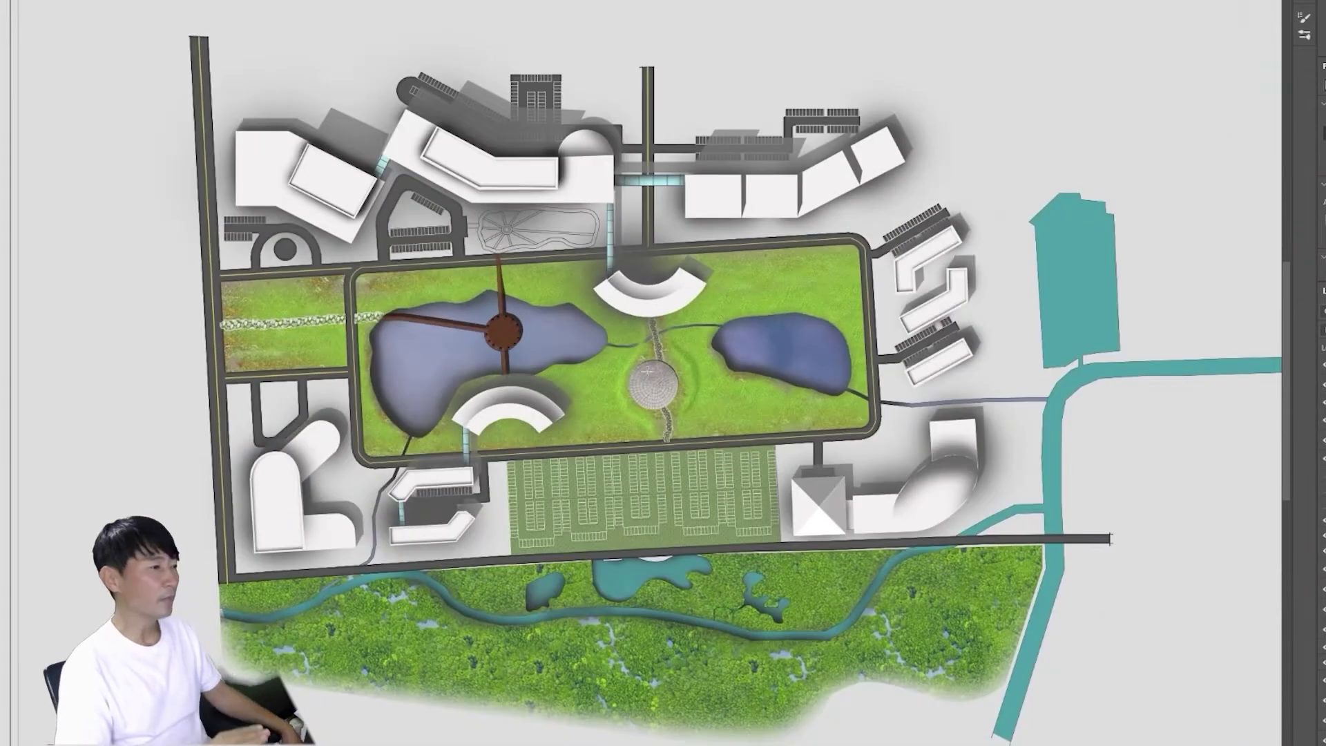
Step: Paste the green-and-red ground-cover texture over the northern planting areas and clip it to their shapes
scroll(647, 371, up, 5)
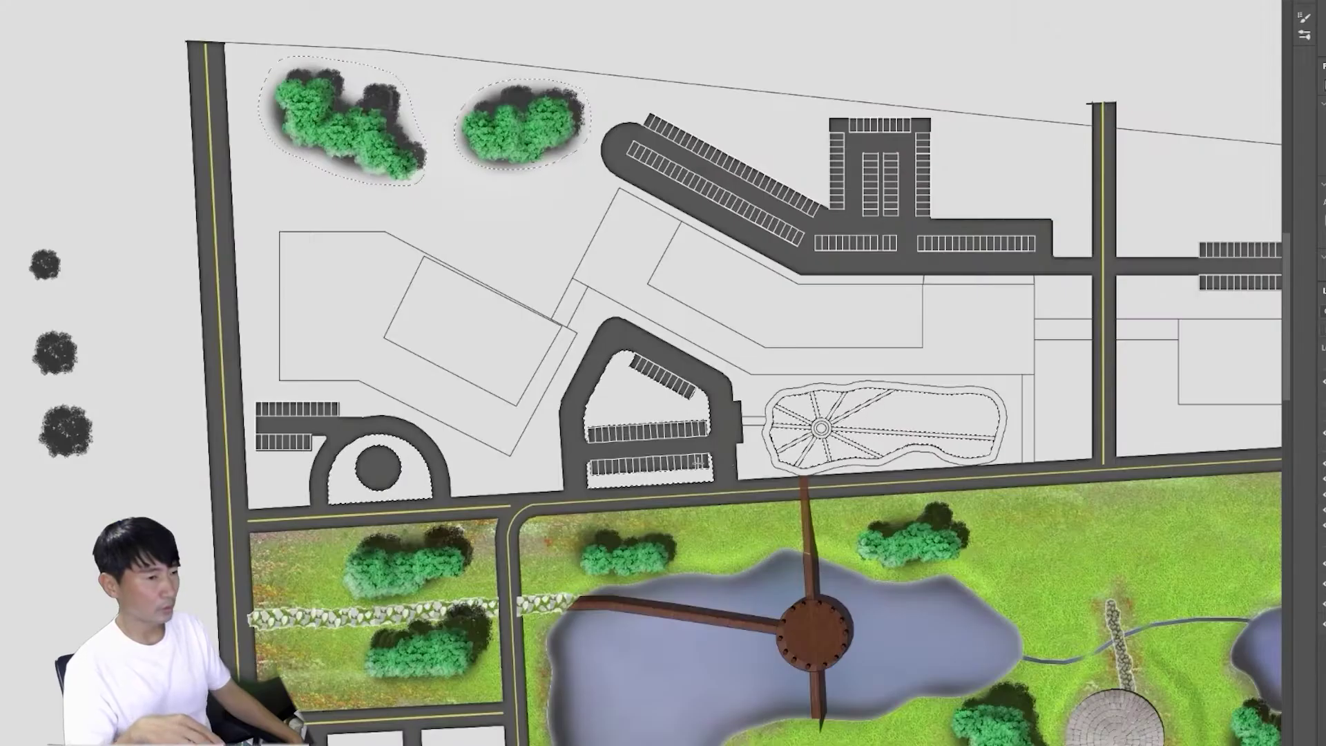
key(ctrl+v)
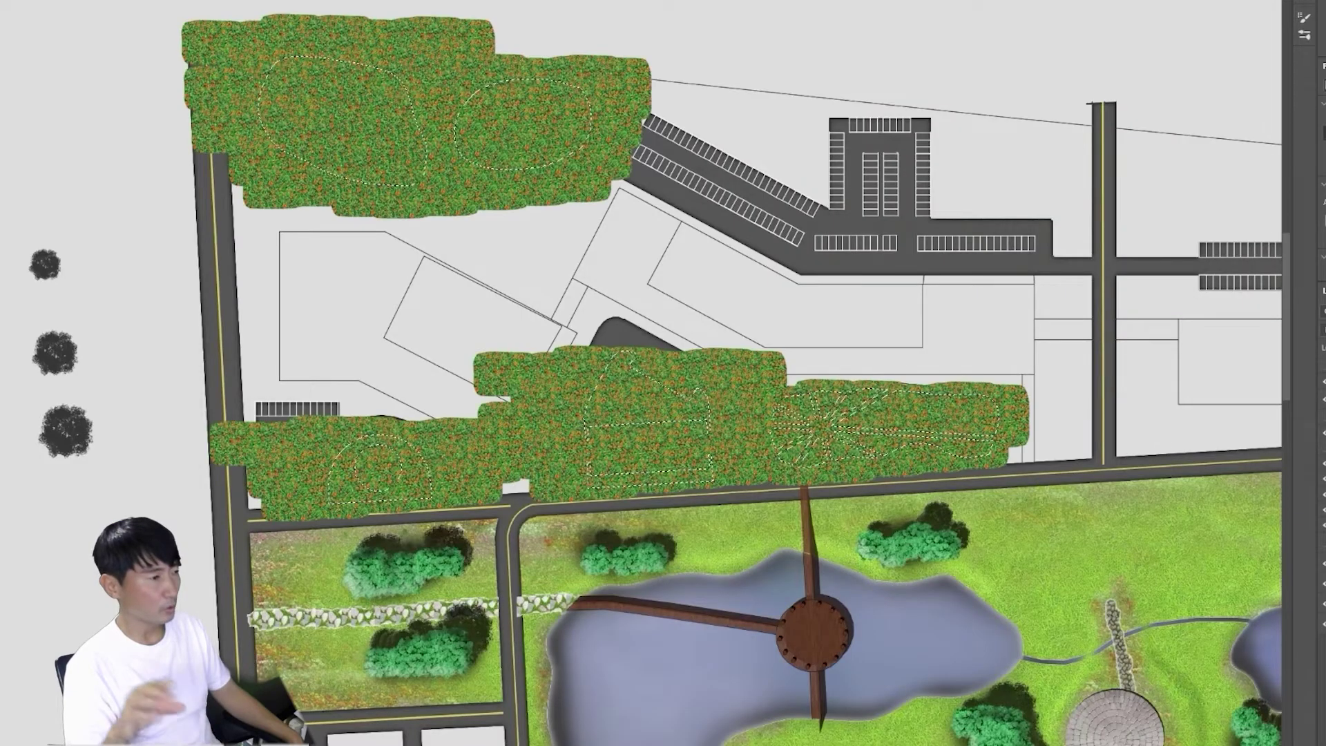
key(ctrl+alt+g)
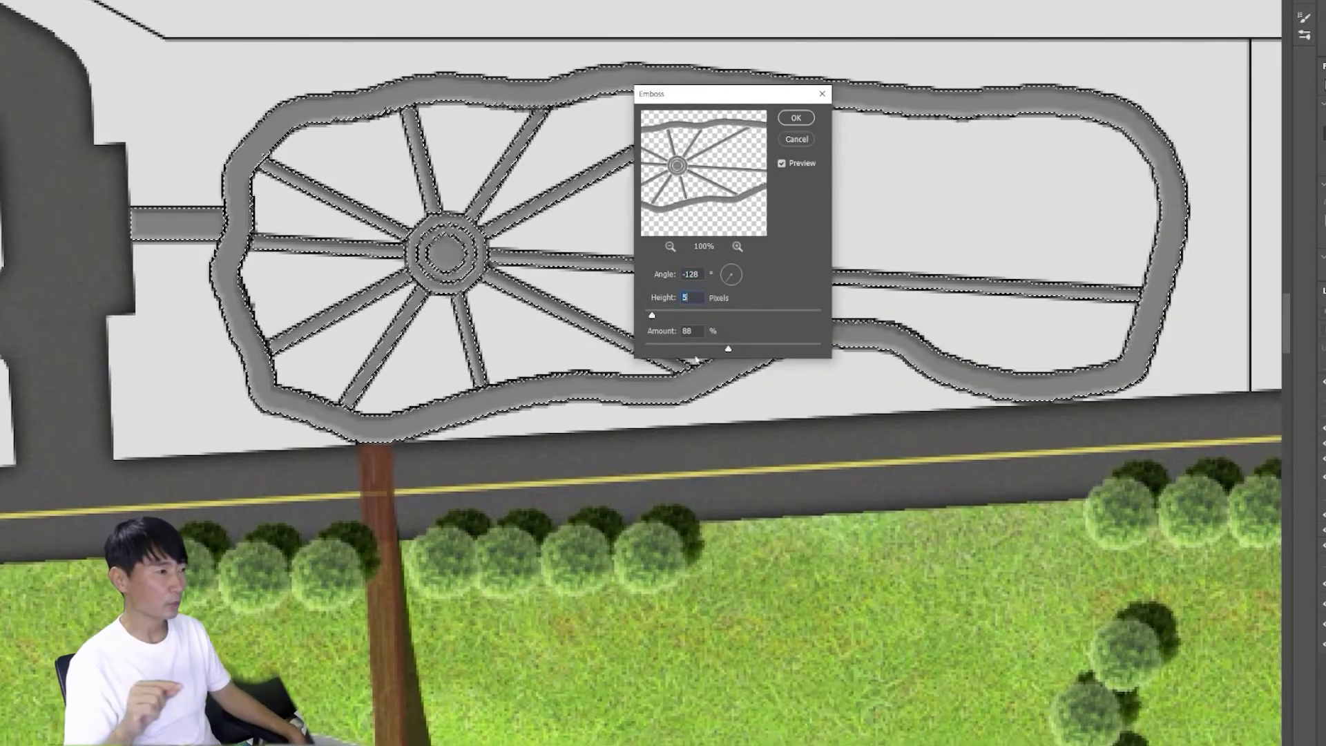
Step: Increase the Emboss amount on the spoked garden's paths, with the angle at -128° and the height at 5 pixels
drag(728, 348, 753, 355)
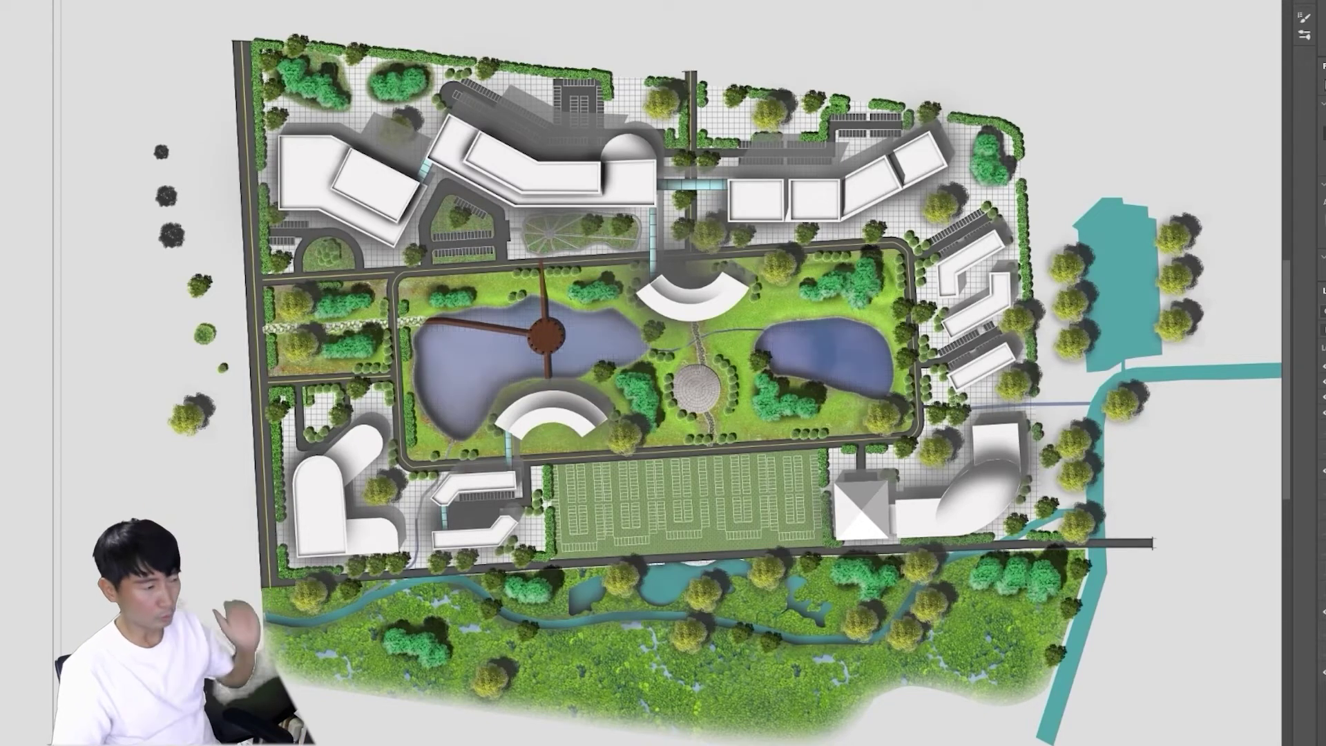
Step: View the Tiles filter settings for the paving grid and dismiss them without applying
click(304, 214)
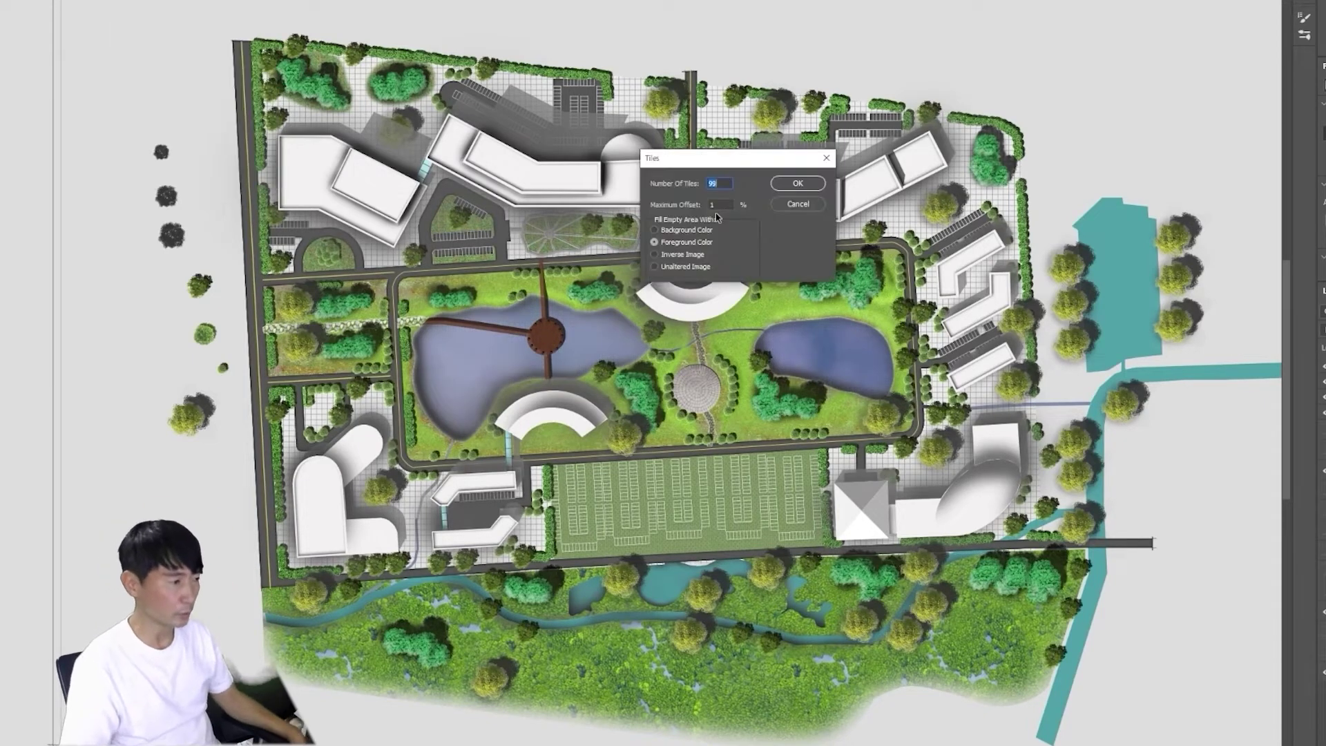
click(823, 161)
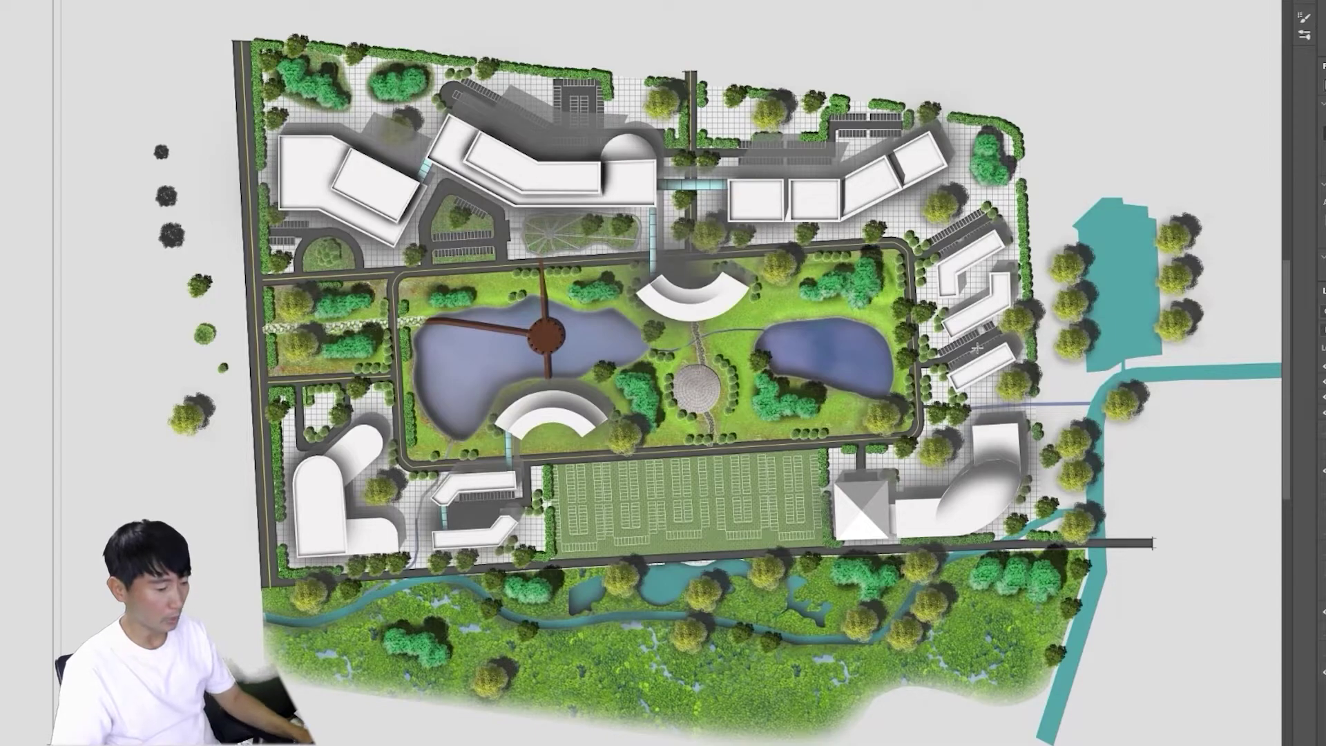
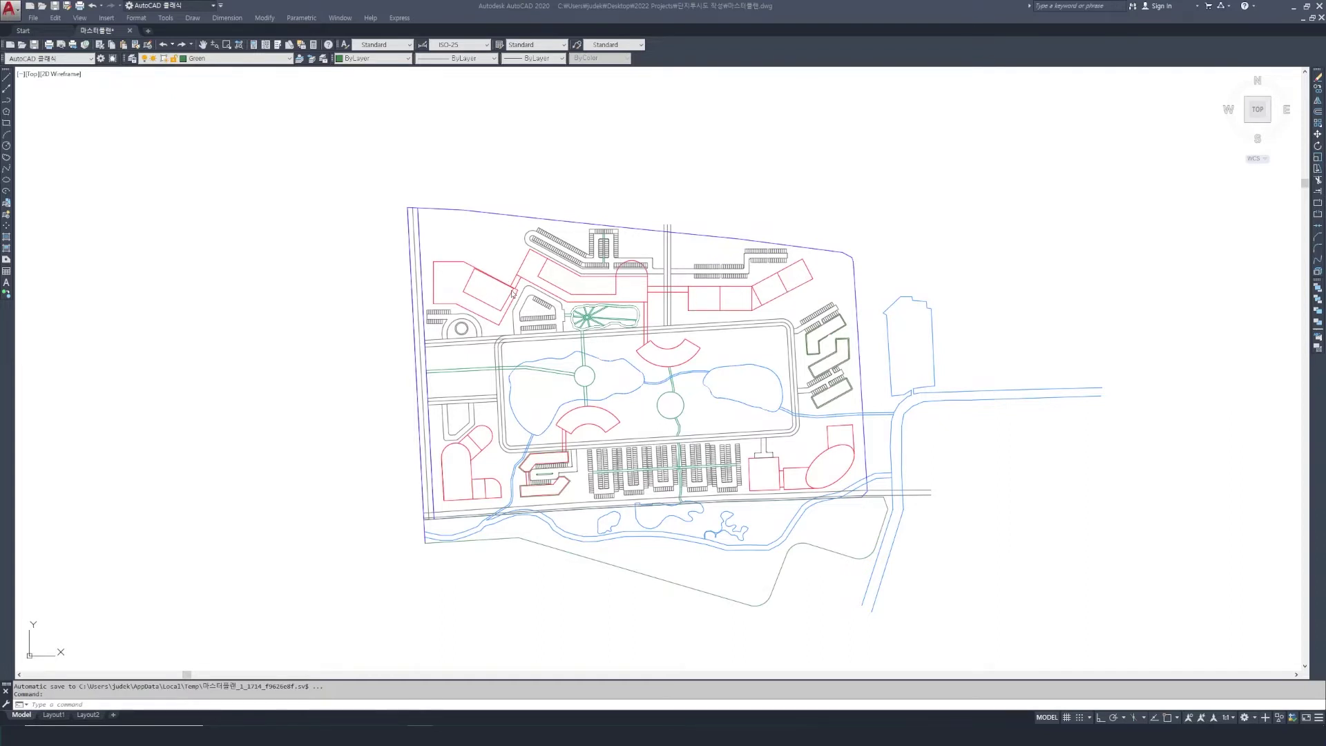
Step: Switch to the master plan drawing in AutoCAD and turn off all of its layers
click(289, 58)
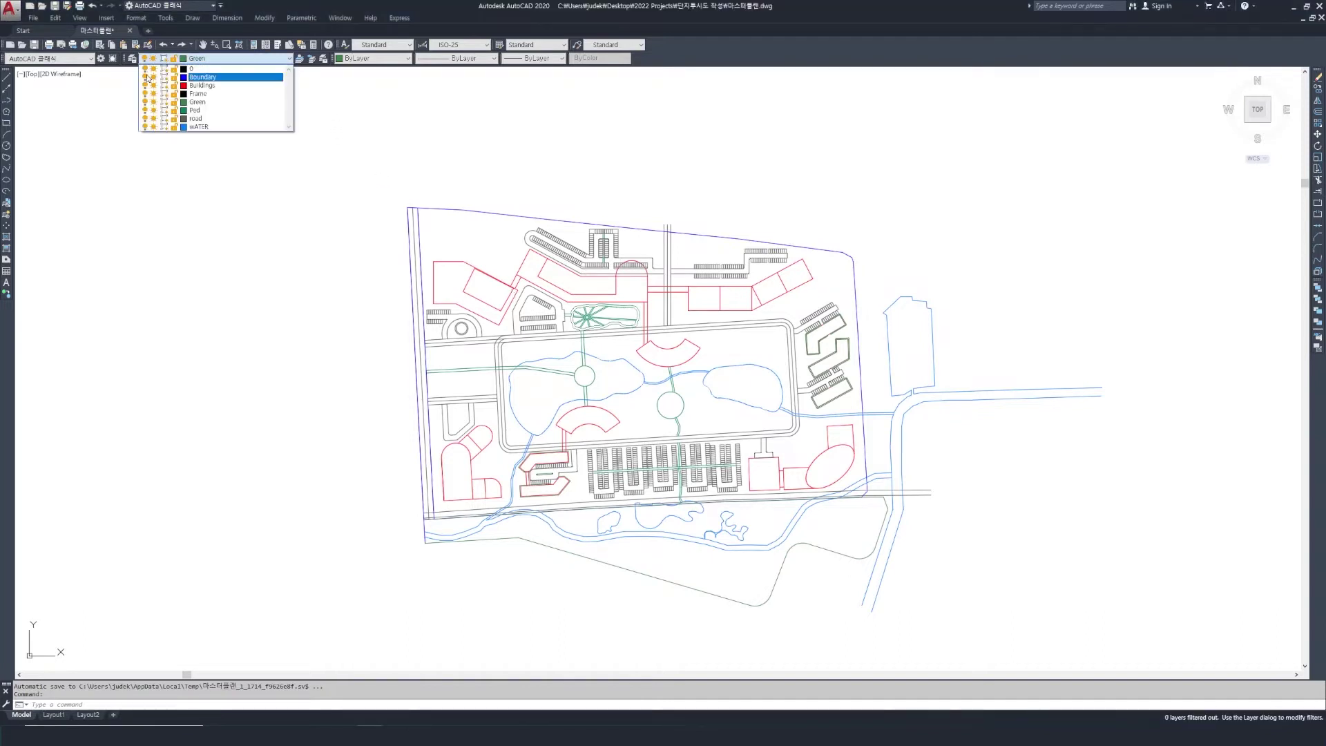
click(144, 102)
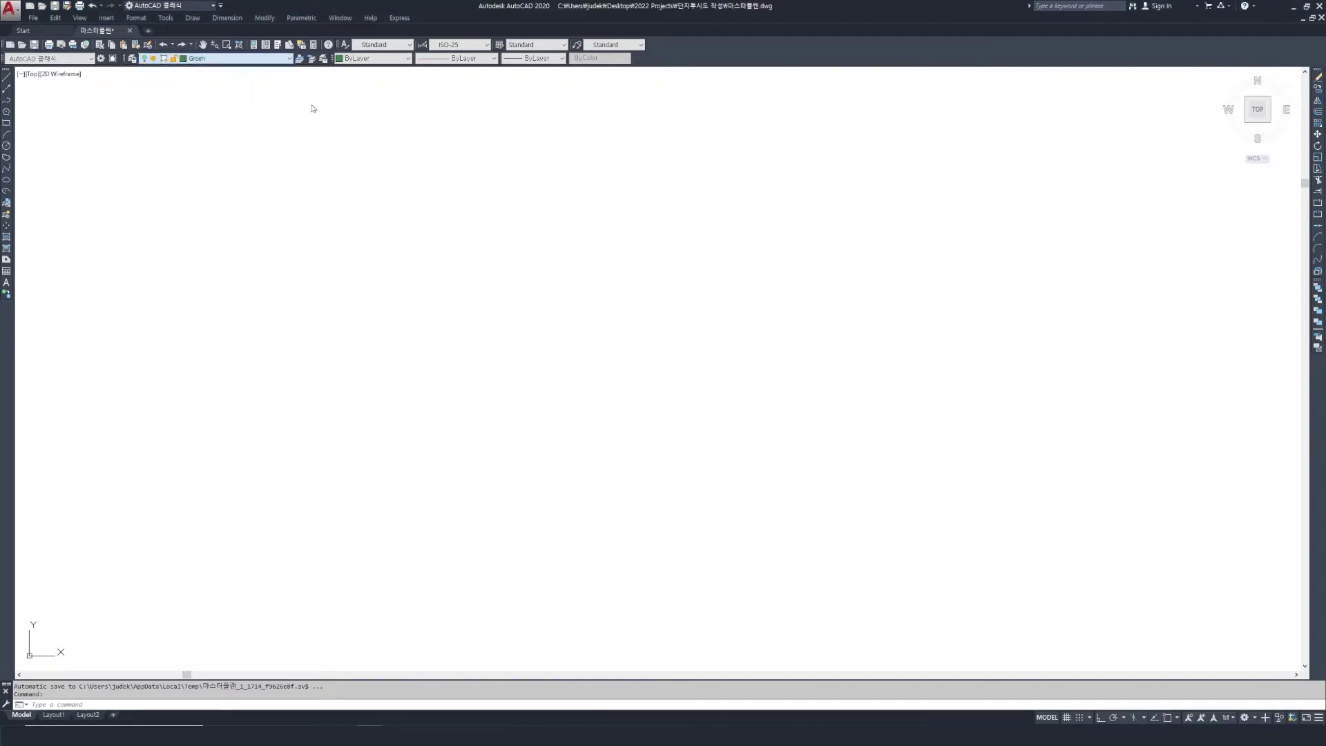
click(691, 390)
Step: Turn on the Boundary and Buildings layers and make wATER the current layer
click(235, 59)
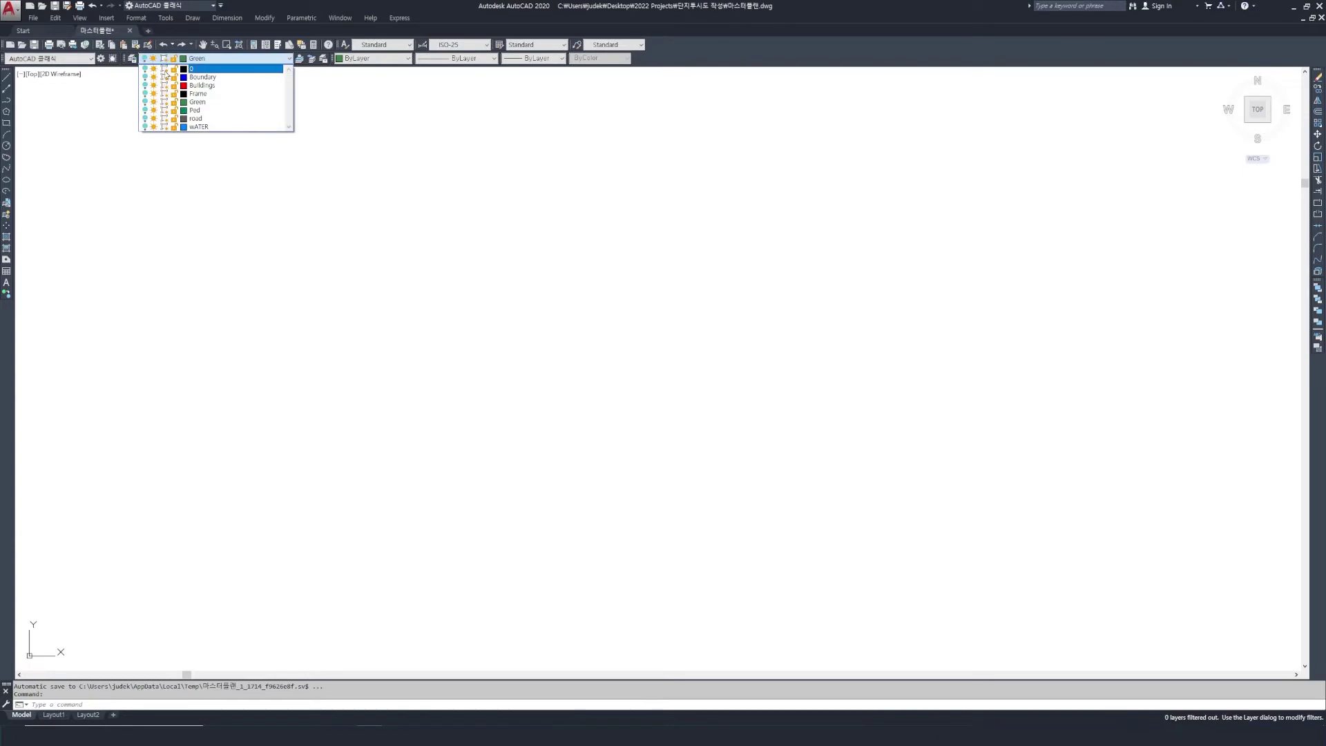
click(145, 101)
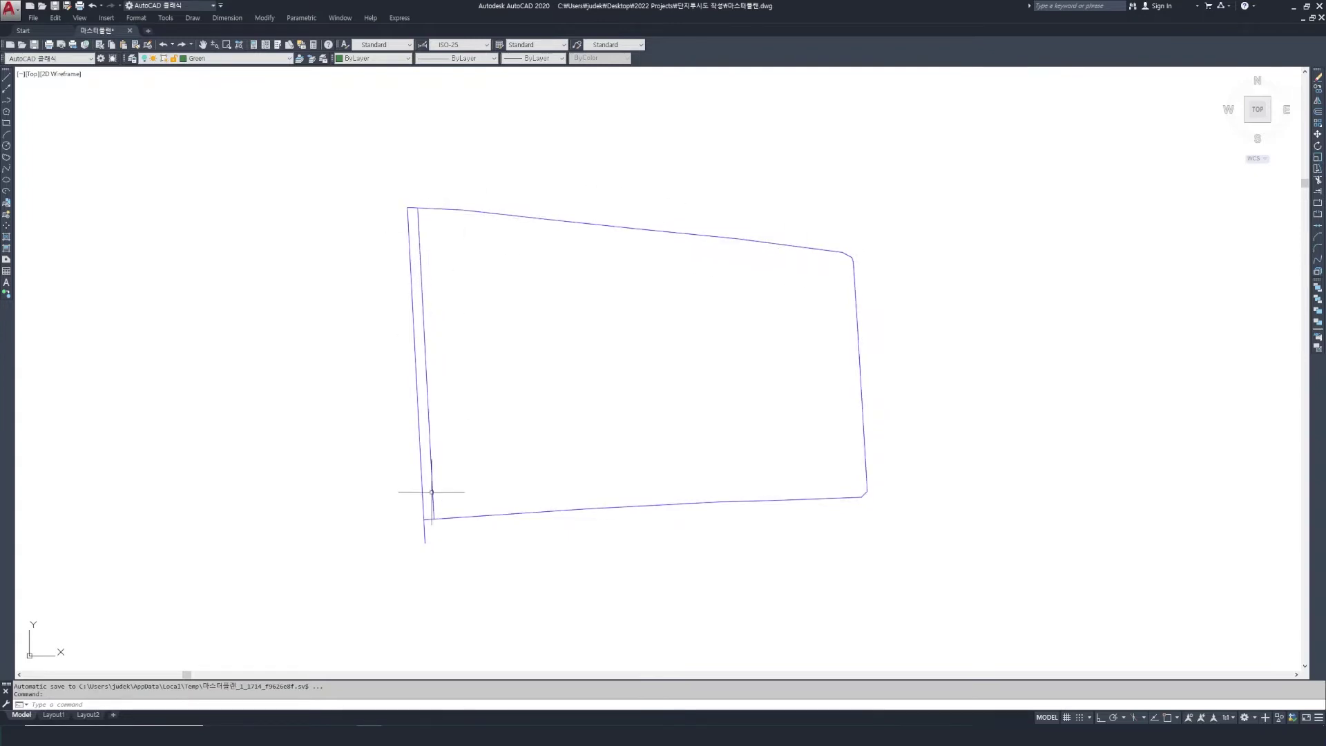
click(289, 58)
click(263, 114)
click(684, 391)
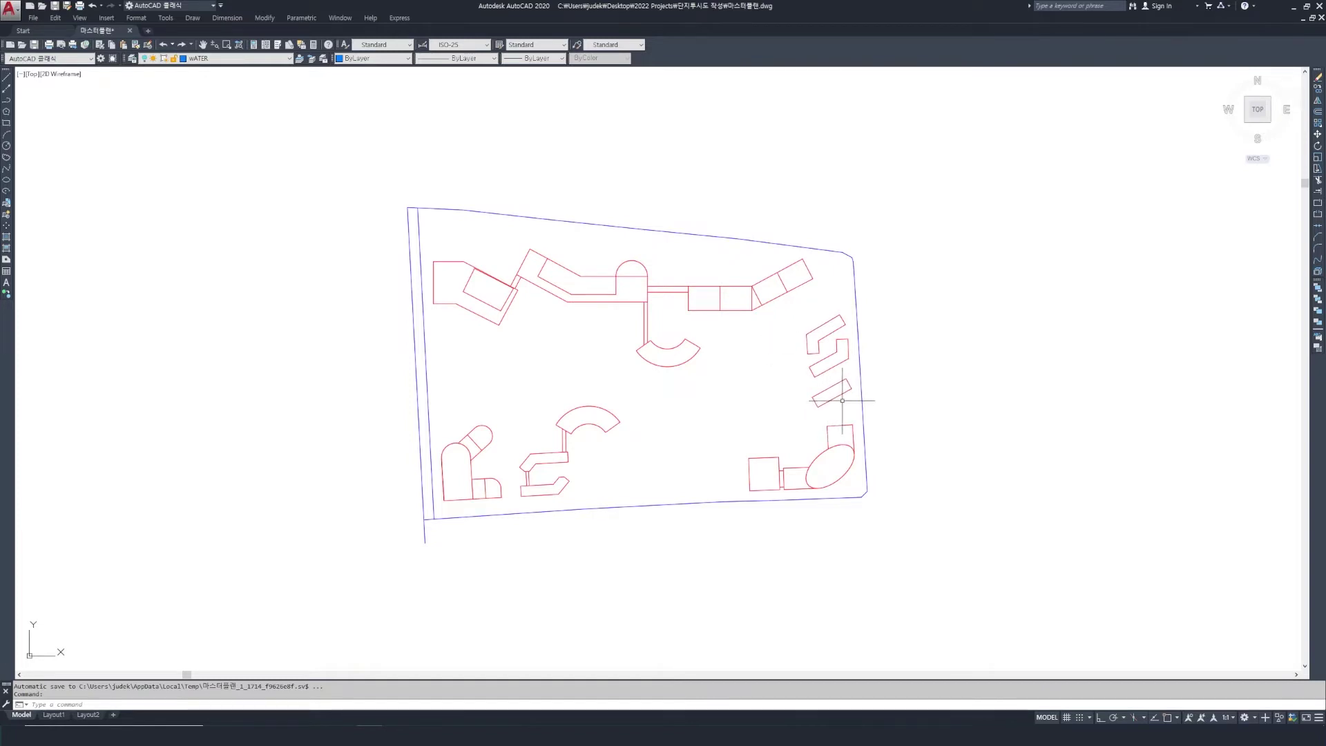
Step: Turn on the Green layer and the Ped layer with the pedestrian paths
click(290, 59)
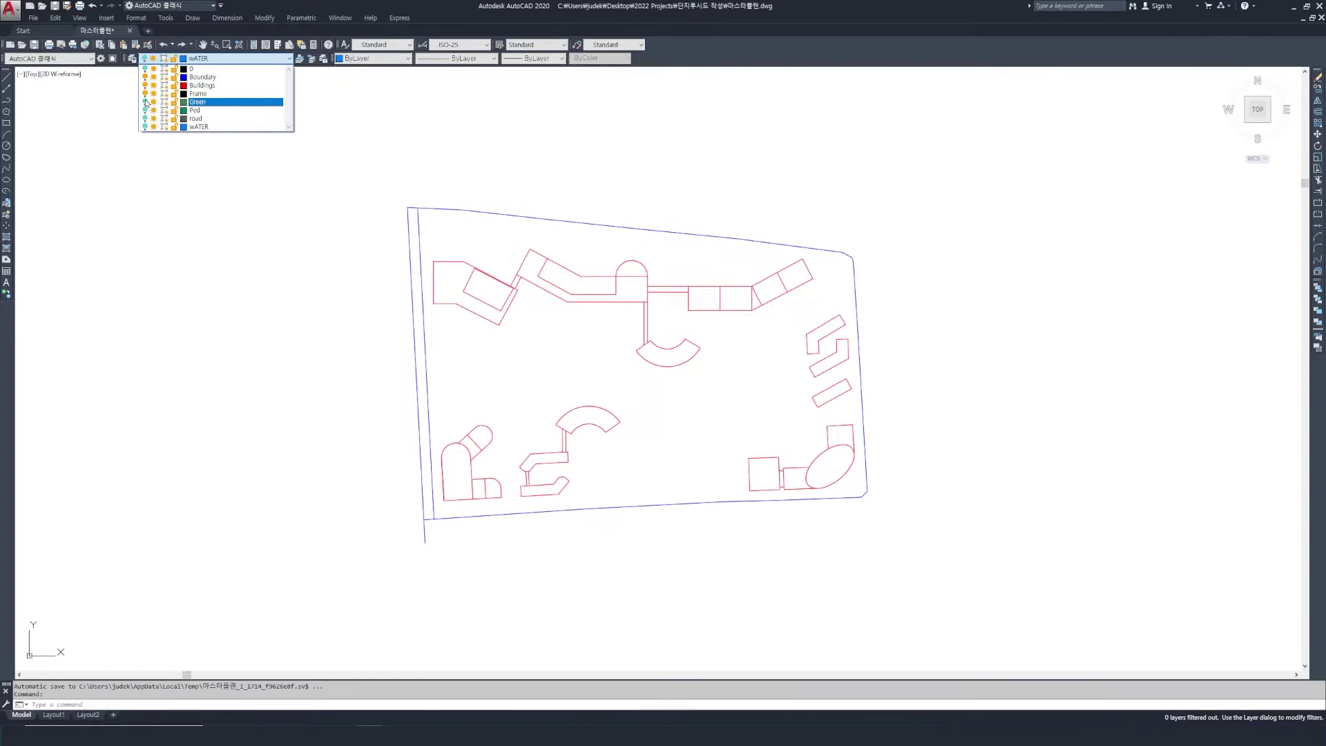
click(259, 169)
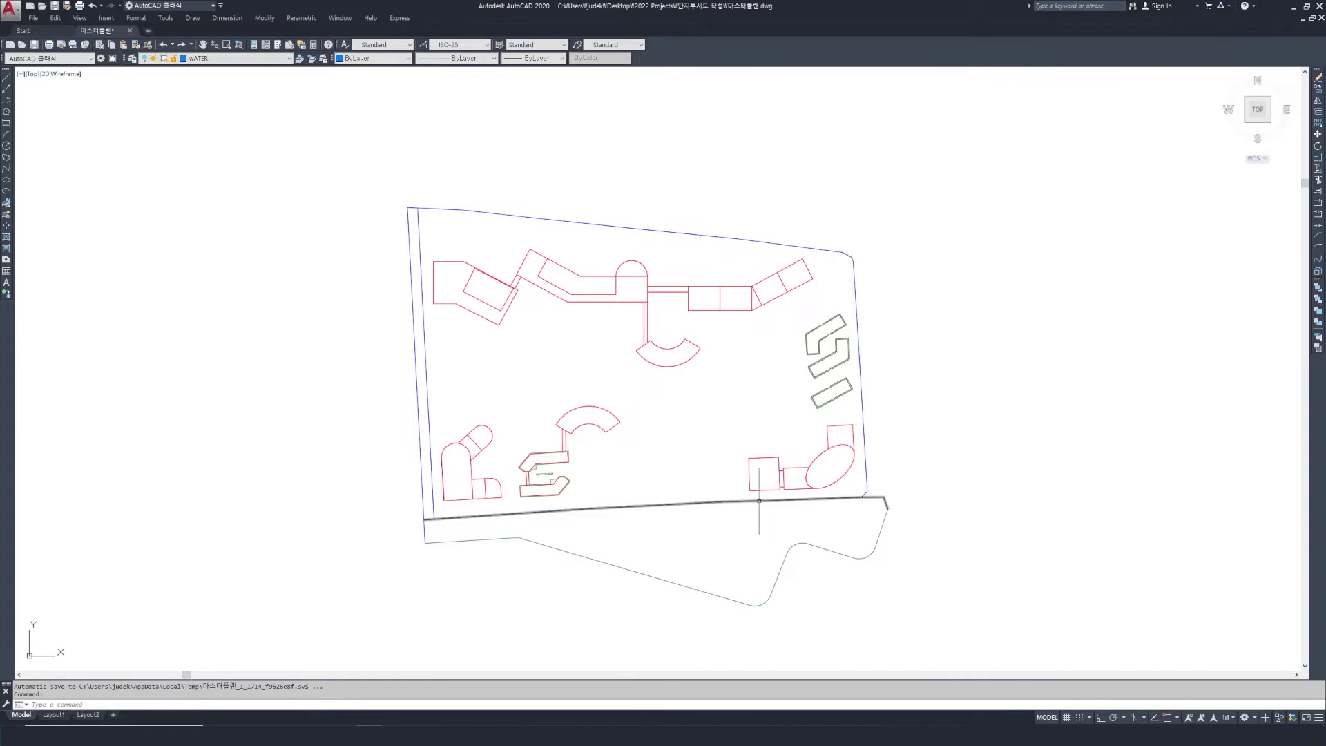
click(207, 58)
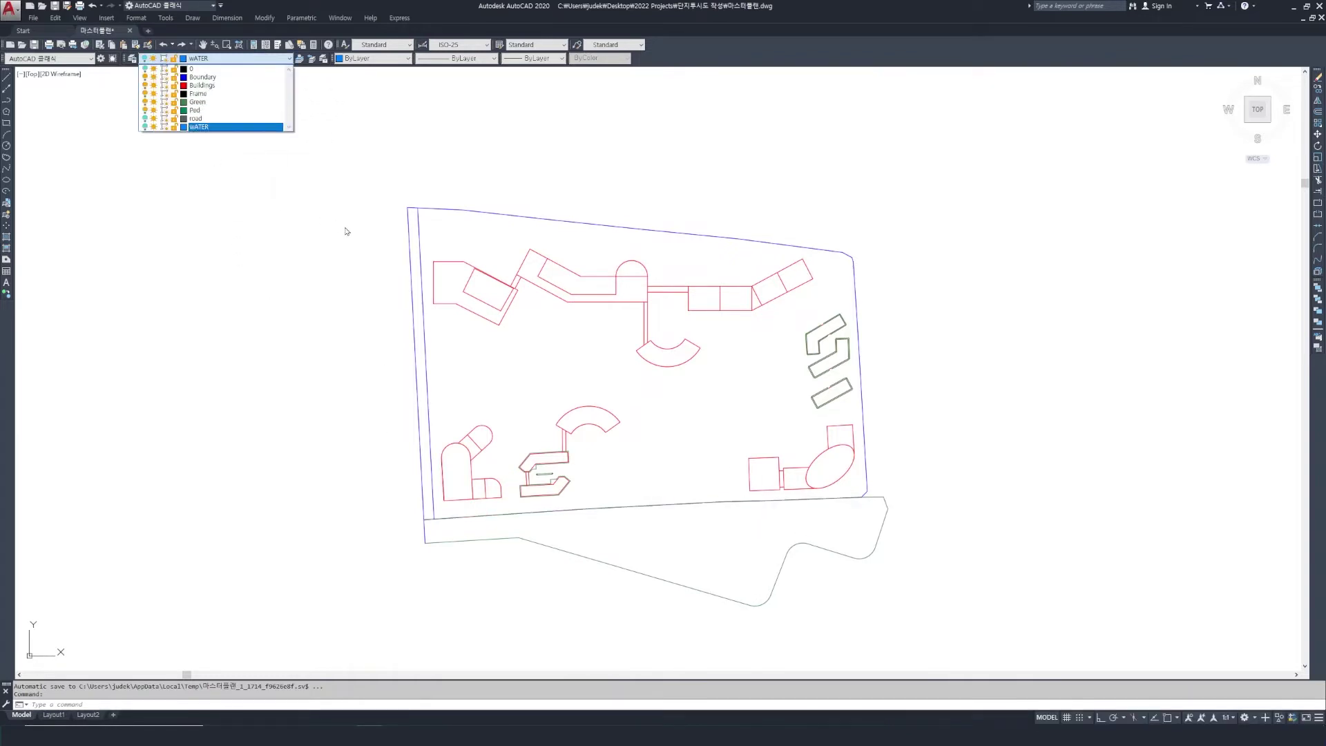
click(349, 285)
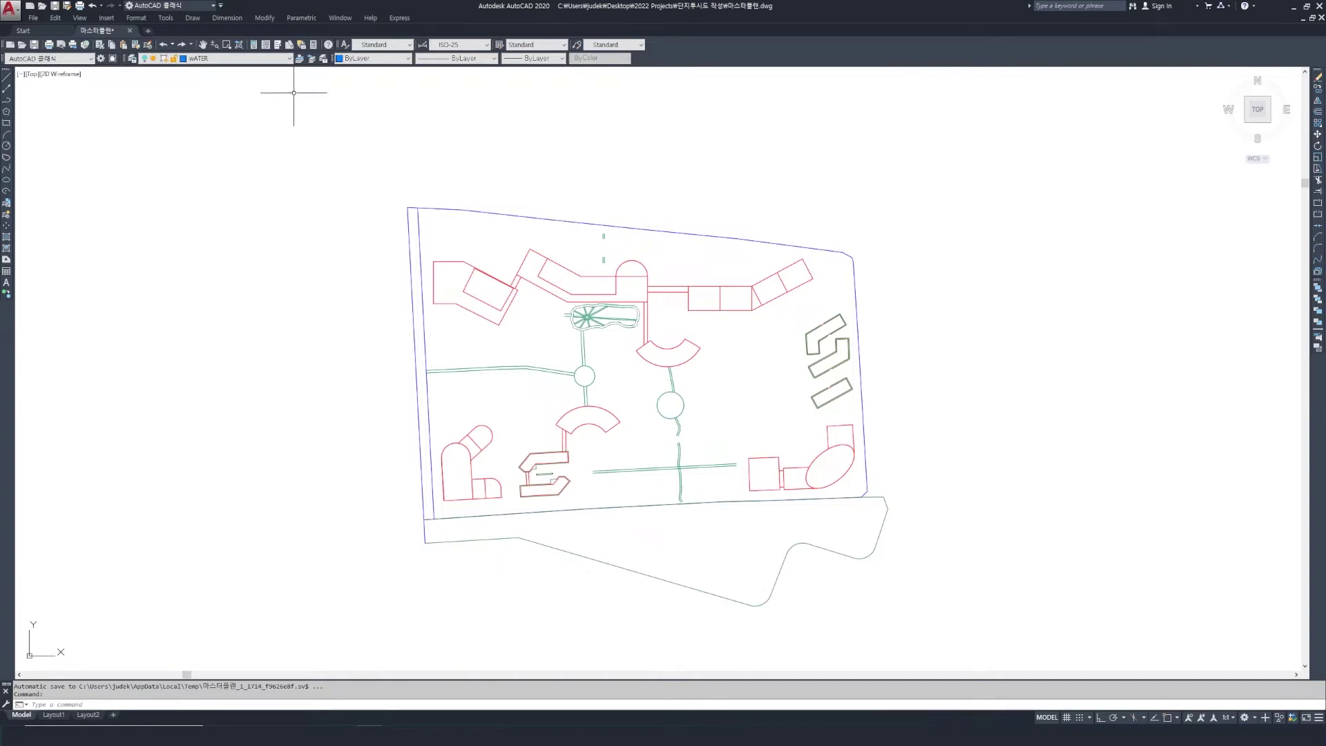
Step: Turn on the road layer with the parking areas and the wATER layer
click(235, 58)
click(143, 118)
click(381, 443)
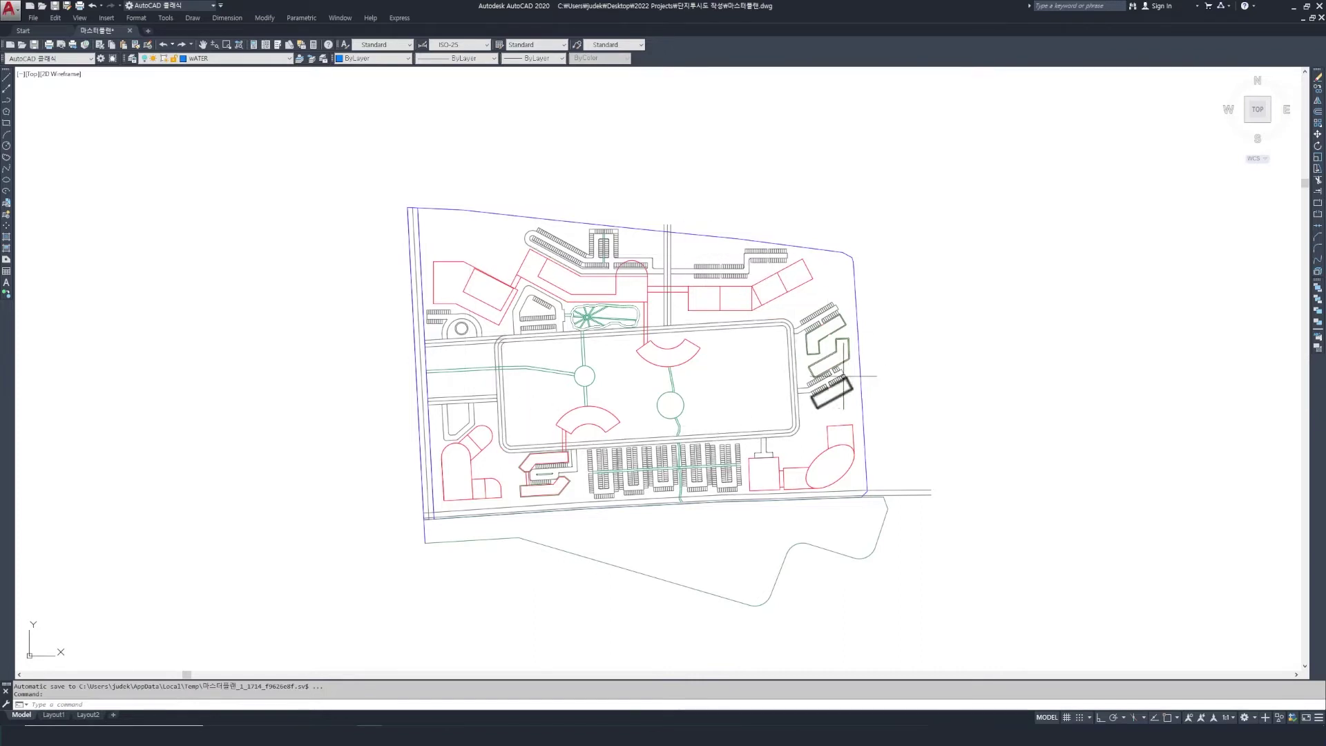
click(288, 58)
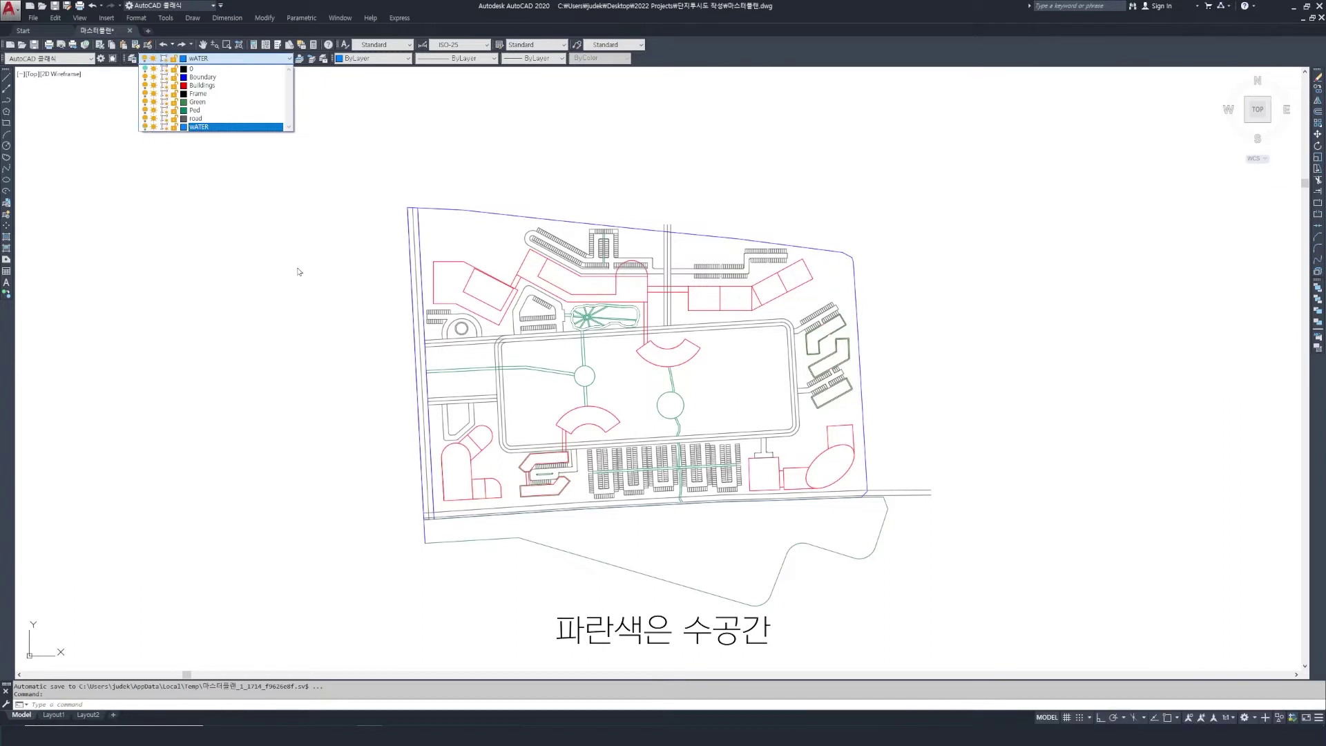
click(336, 317)
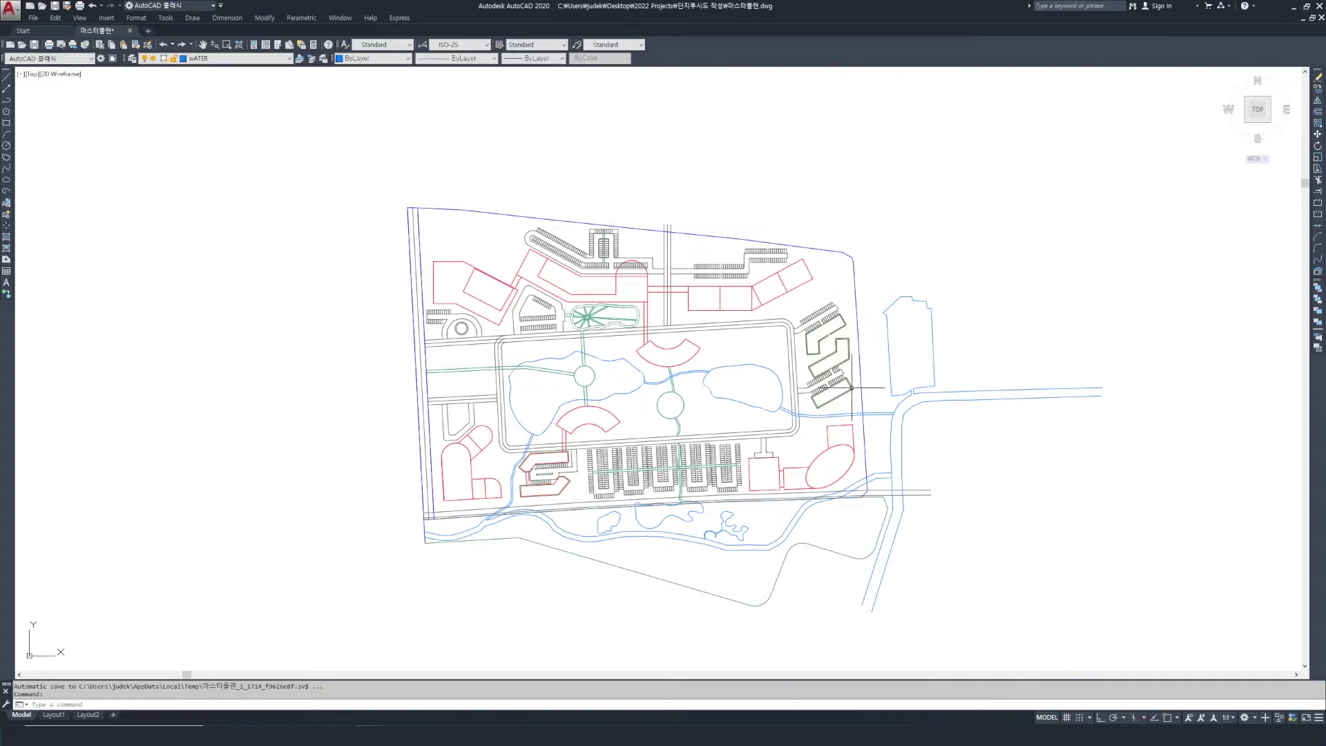
Step: Examine the double outline of the angled plot between the parking bays near the site's eastern boundary
scroll(824, 373, up, 8)
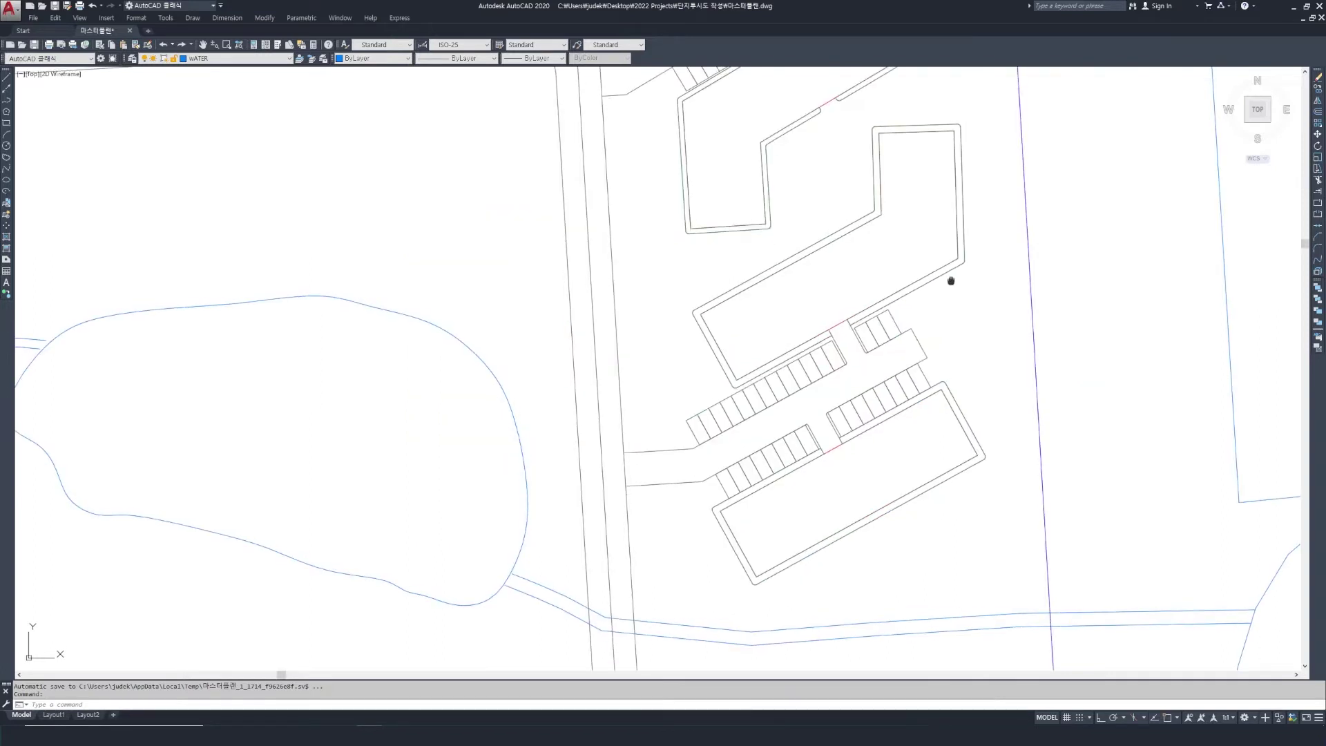
drag(950, 281, 876, 358)
click(872, 352)
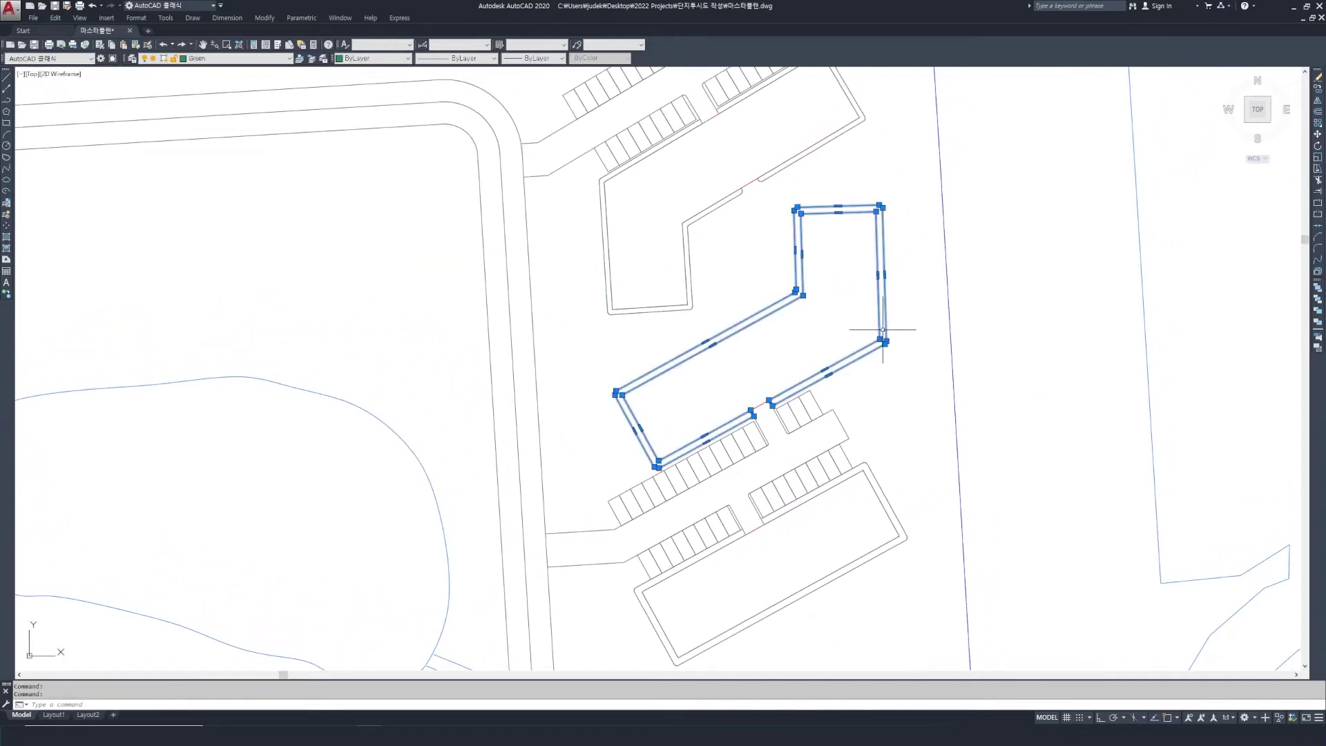
click(694, 382)
key(Escape)
key(Escape)
scroll(863, 386, down, 2)
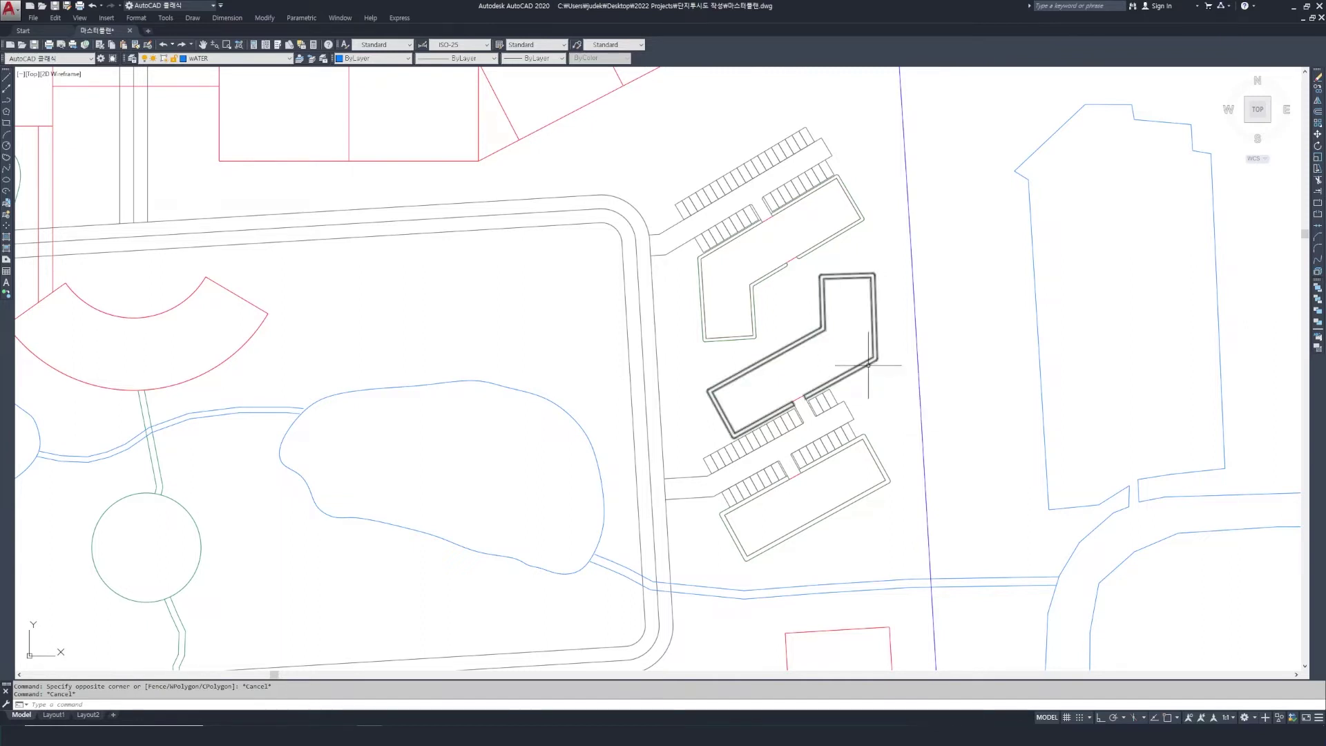
scroll(860, 369, down, 4)
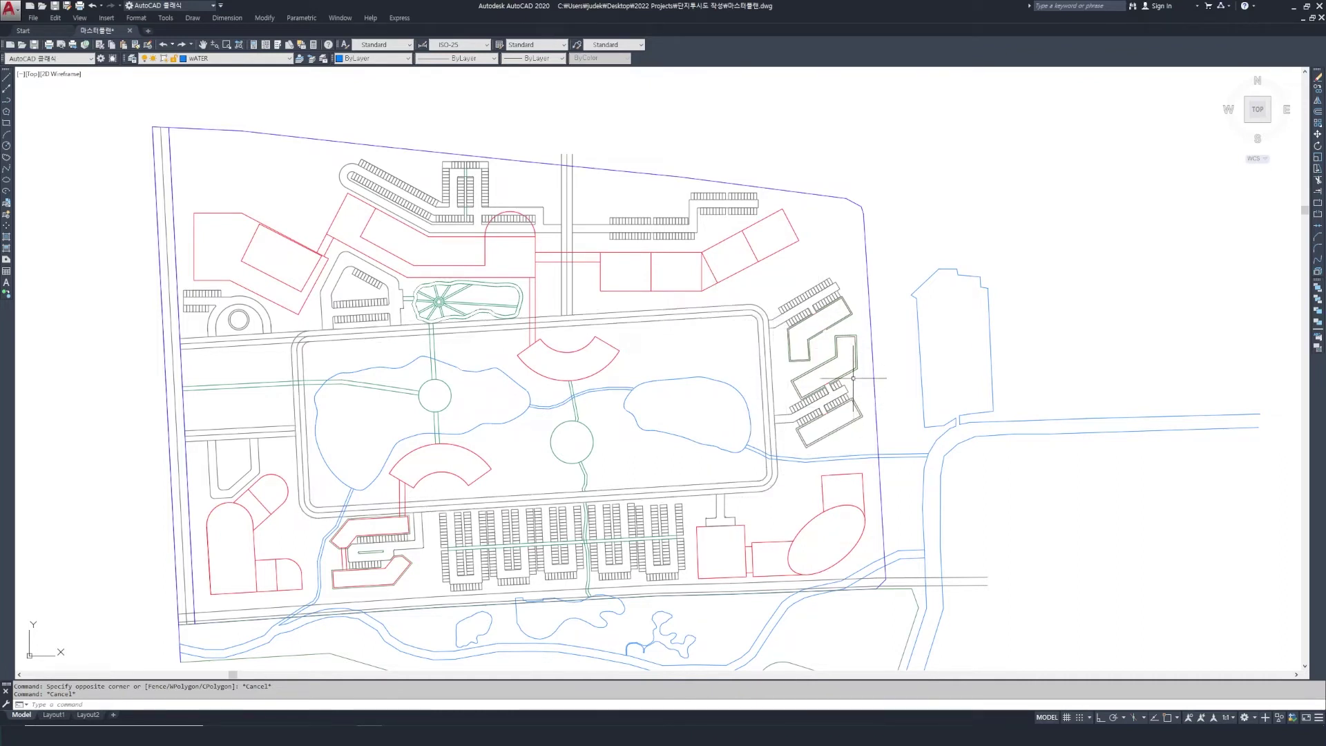
Step: Review the drawing's layer list against the complete site plan
click(235, 58)
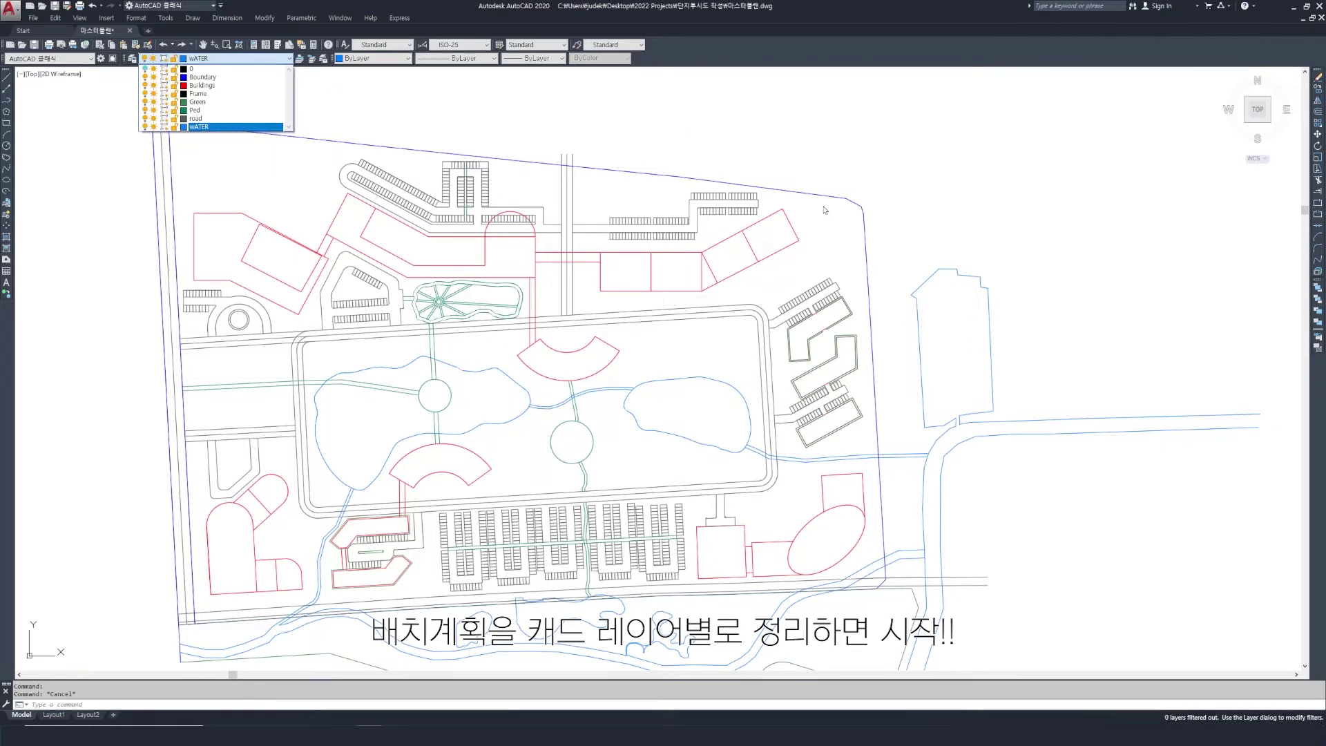
scroll(766, 207, down, 5)
scroll(763, 269, up, 5)
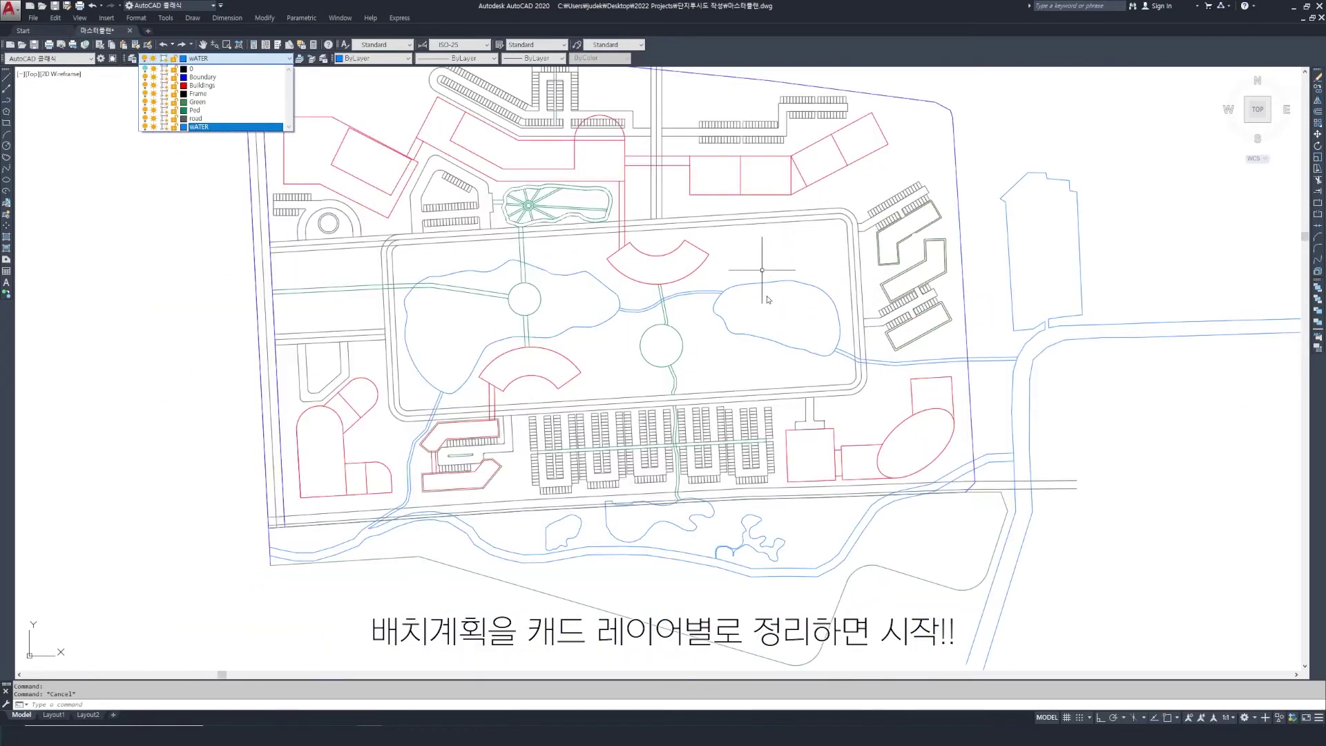
key(Escape)
drag(764, 268, 756, 326)
scroll(721, 329, down, 2)
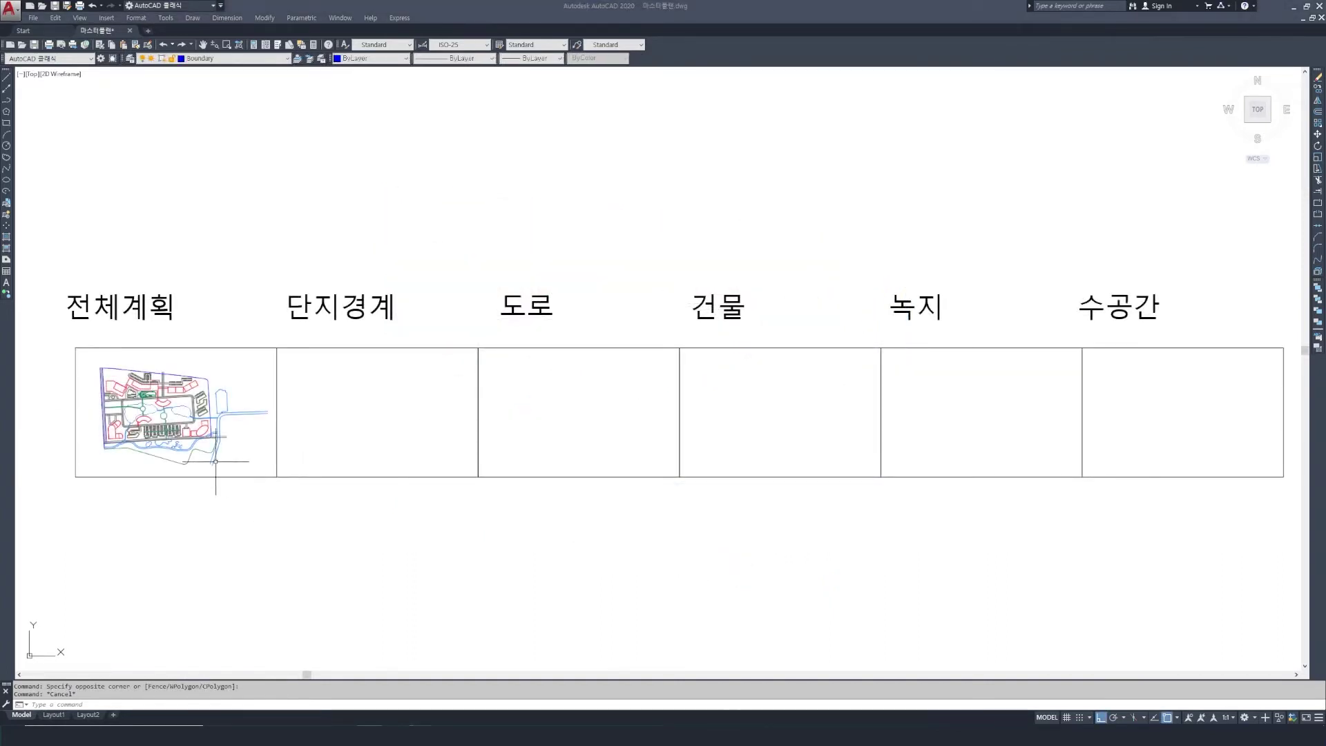
Step: Turn off the Frame, Buildings, Green, Ped, road and wATER layers, leaving only the Boundary layer on
click(278, 478)
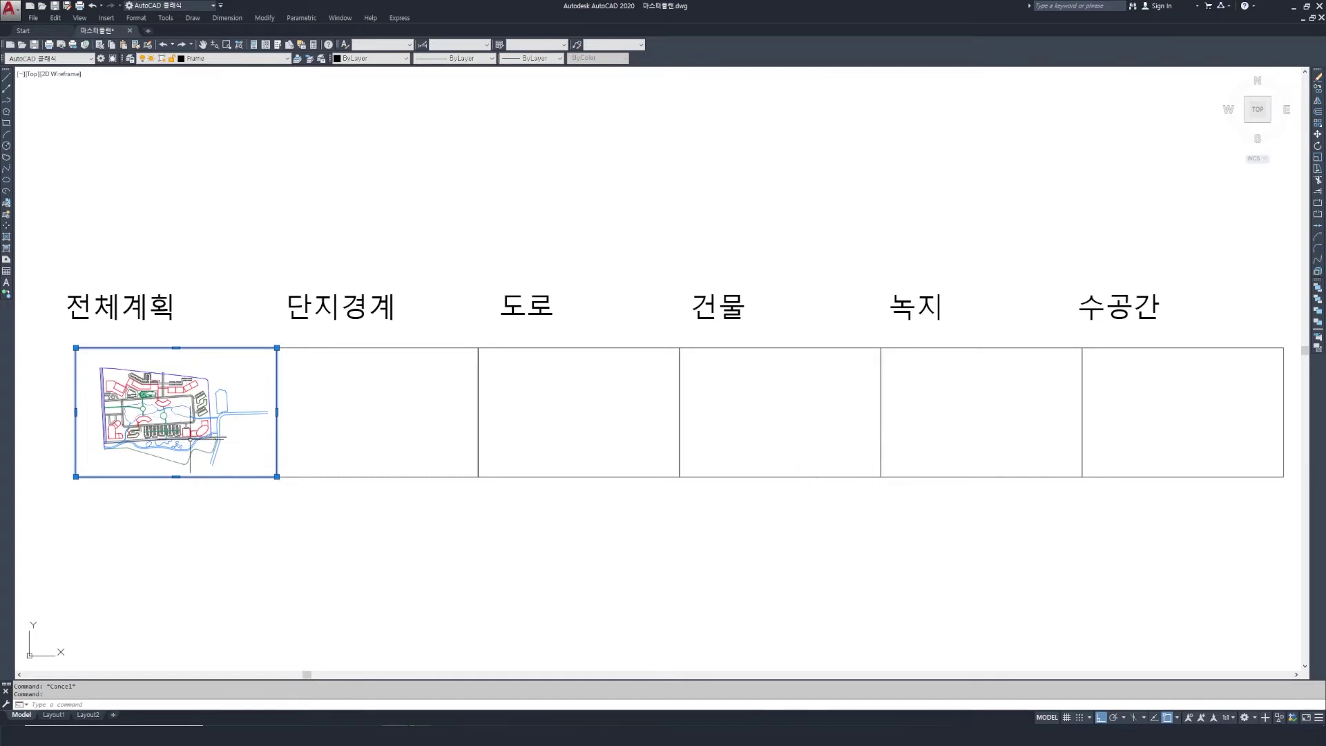
key(Escape)
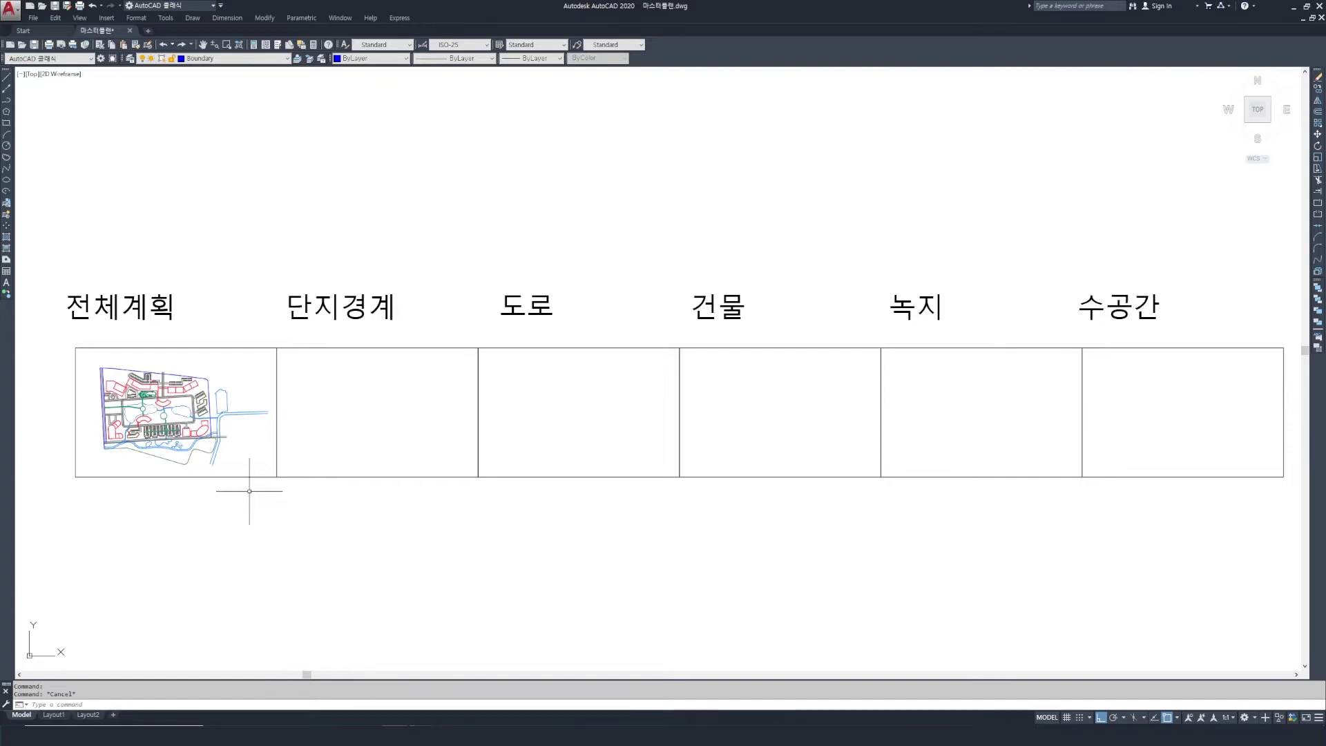
click(286, 58)
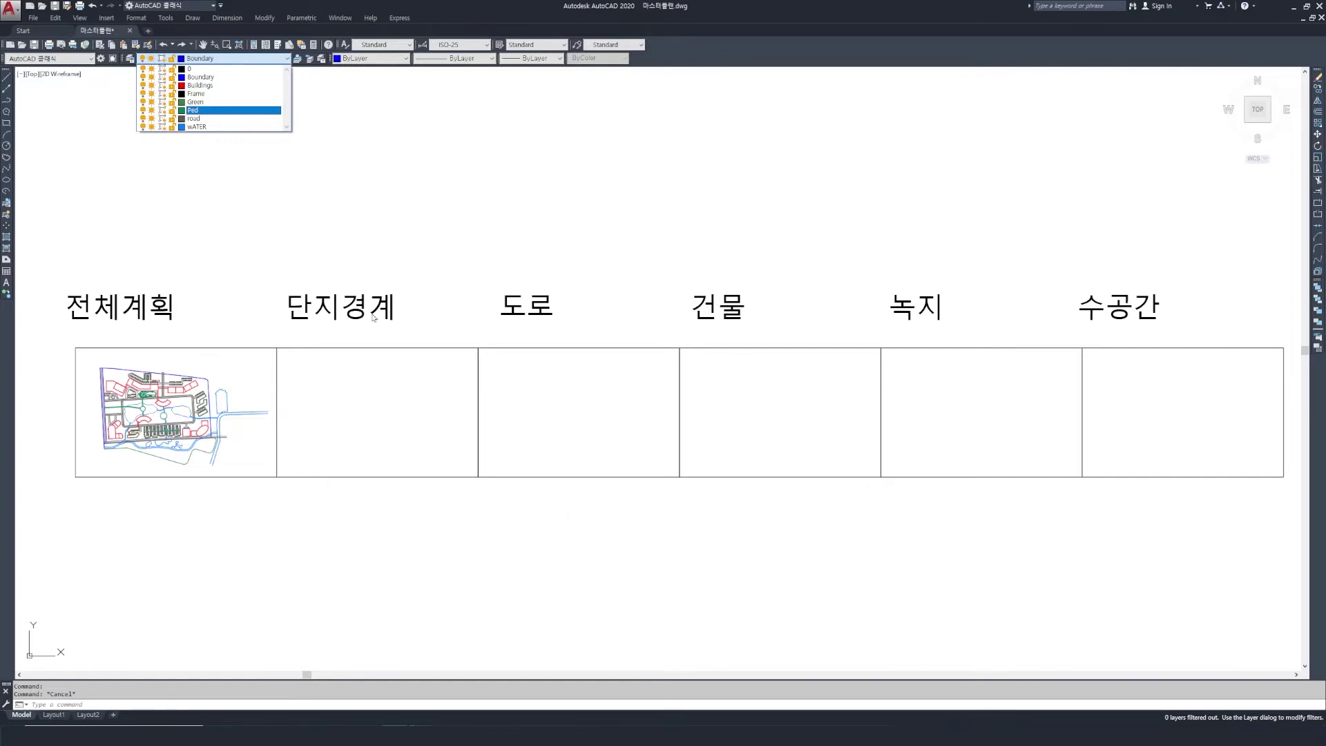
click(143, 94)
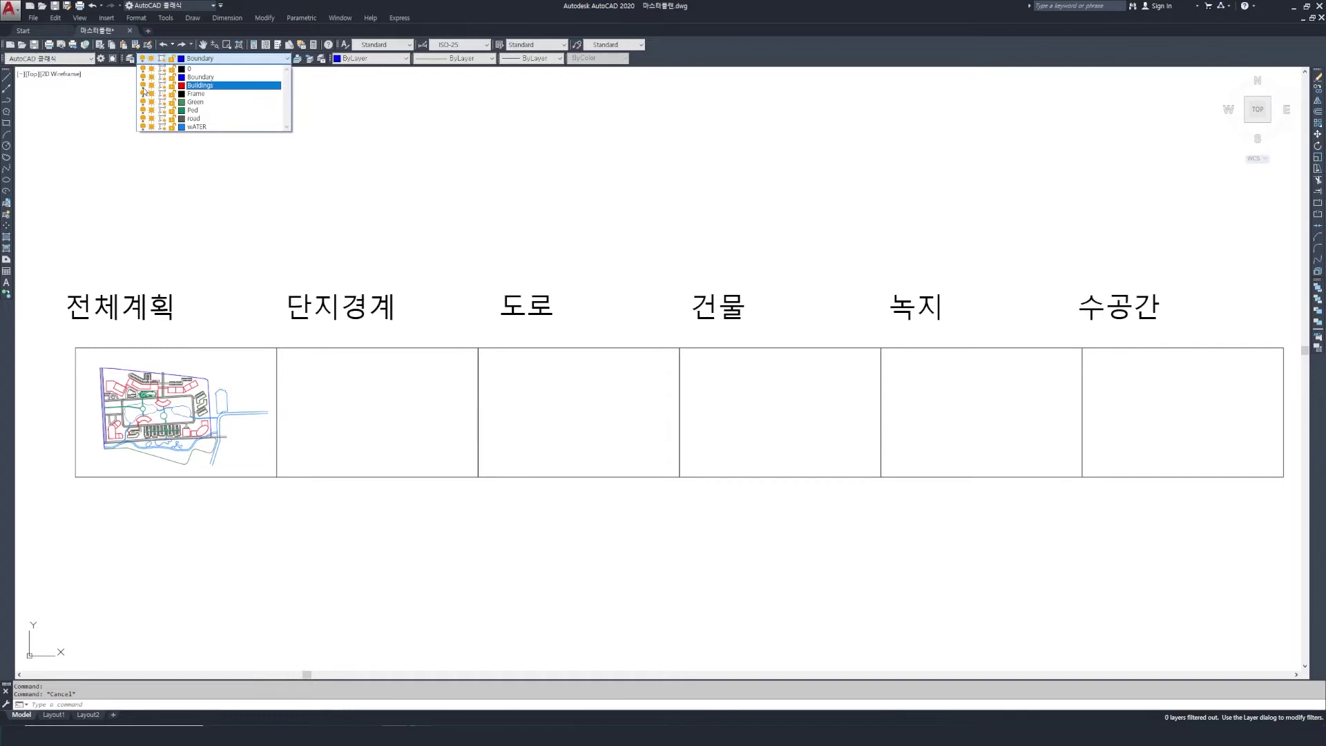
click(143, 85)
click(142, 102)
click(143, 110)
click(143, 118)
click(143, 126)
click(376, 248)
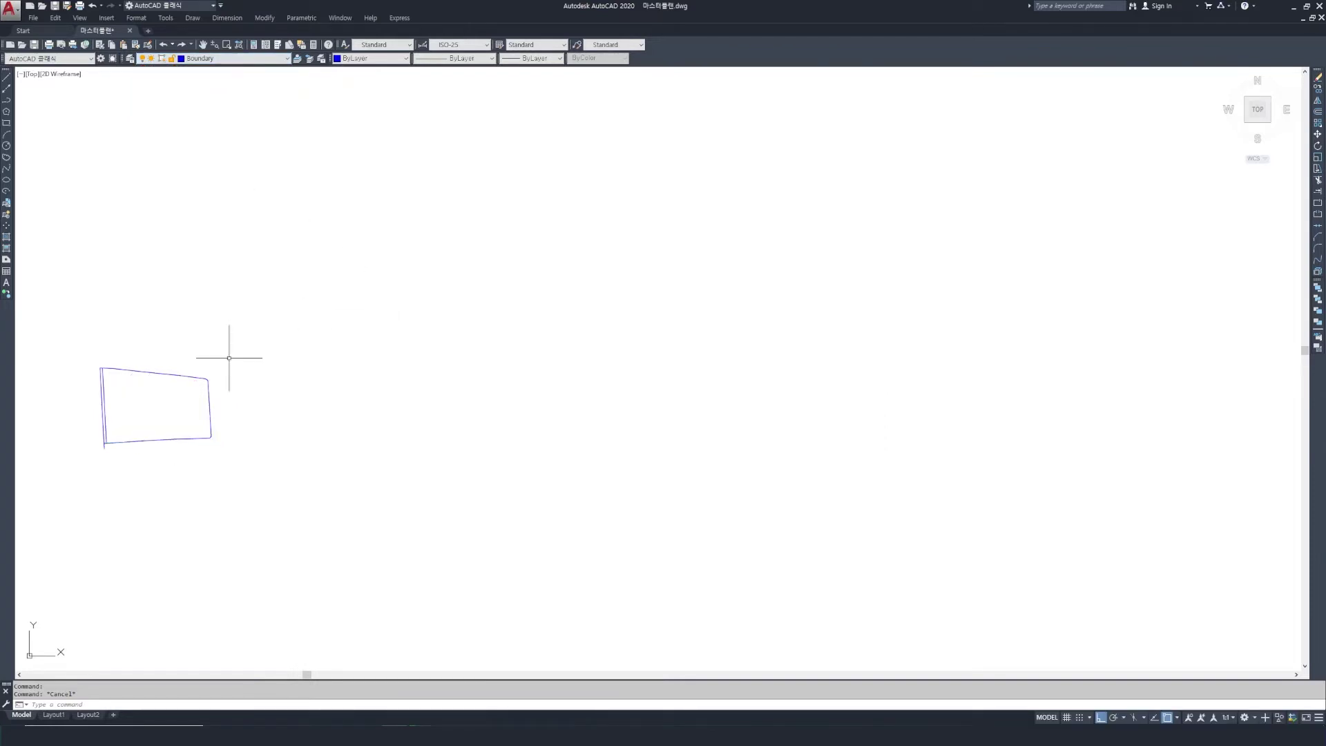
Step: Turn the hidden layers back on, including Frame and Buildings
click(69, 350)
key(Escape)
click(268, 482)
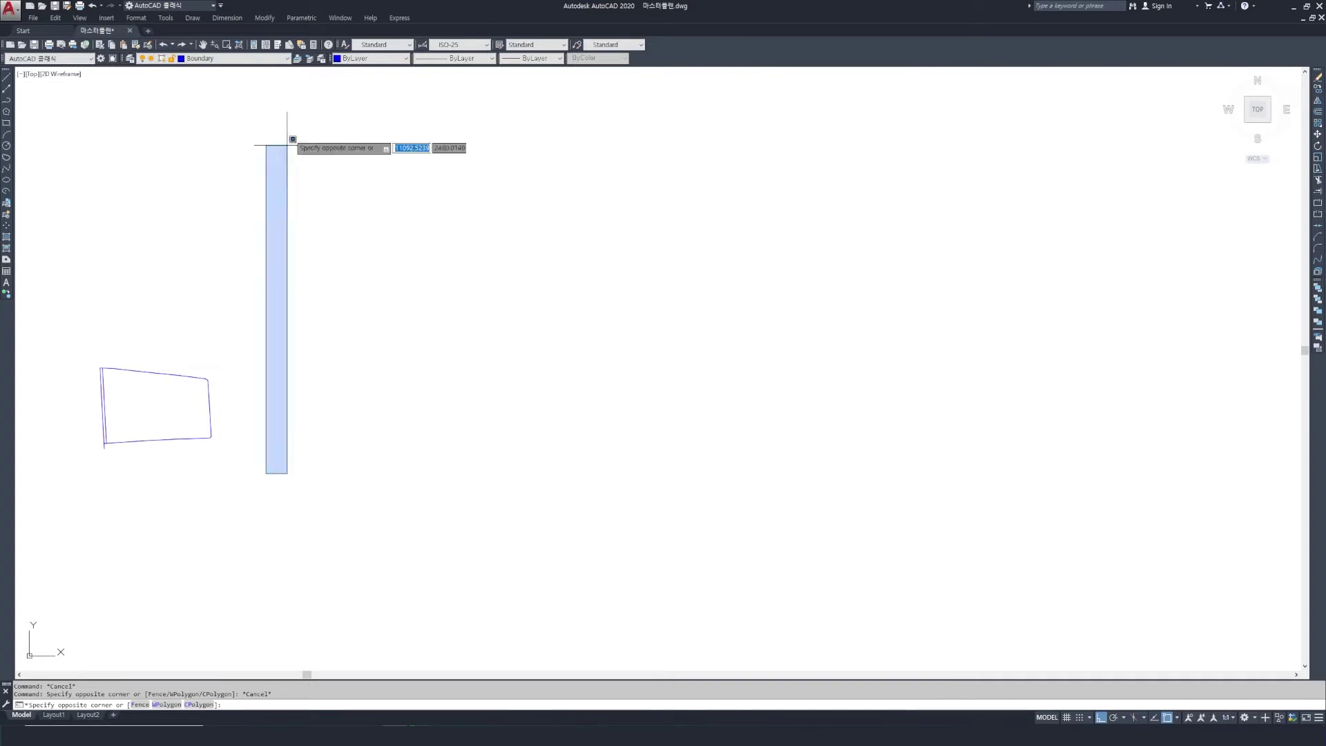
click(280, 58)
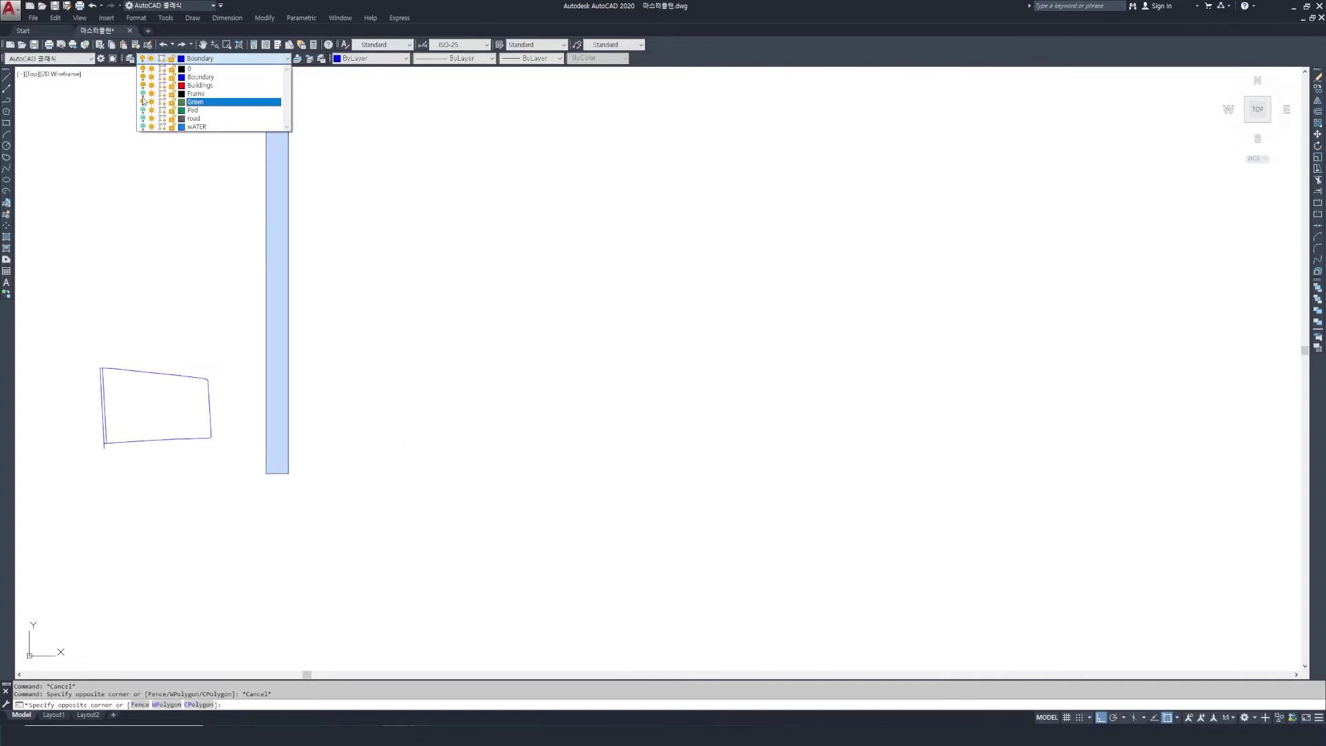
click(147, 85)
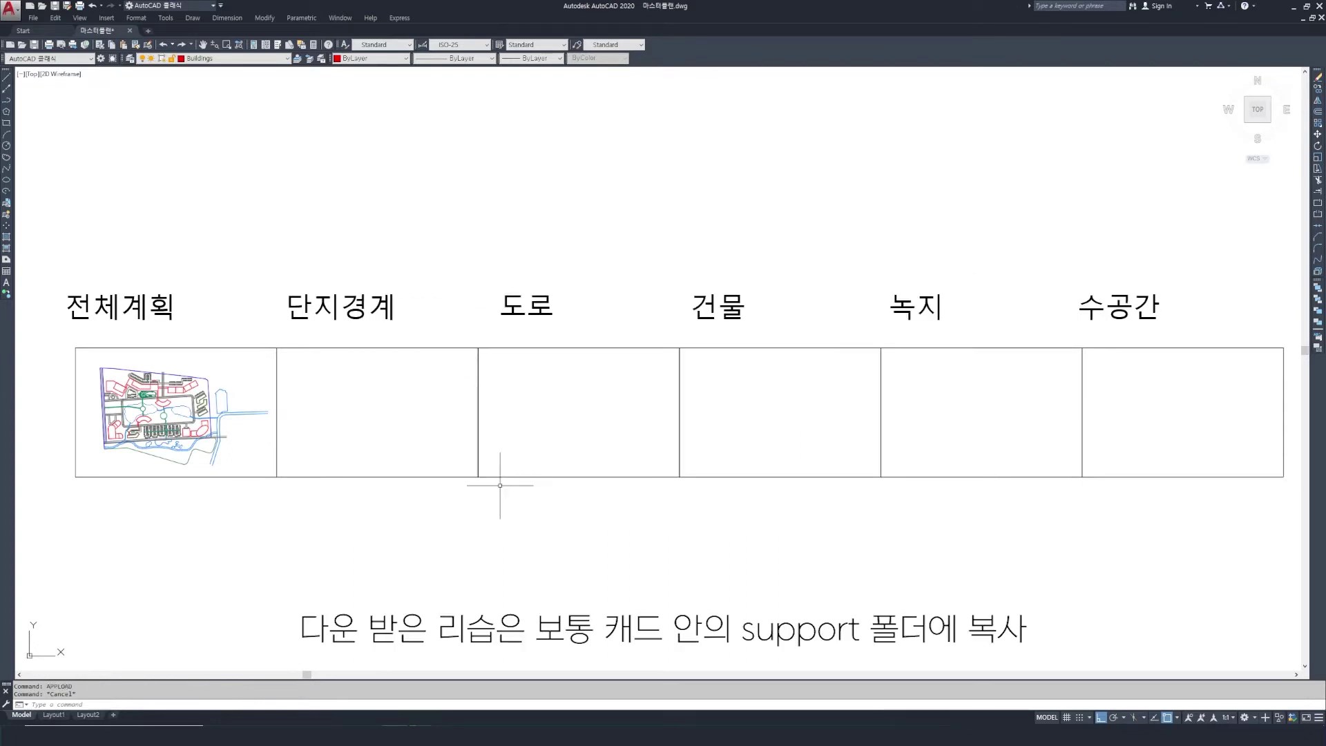
Step: Locate the 리습 LISP file in the 배치도 그리기 관련파일 folder using APPLOAD
text(appload)
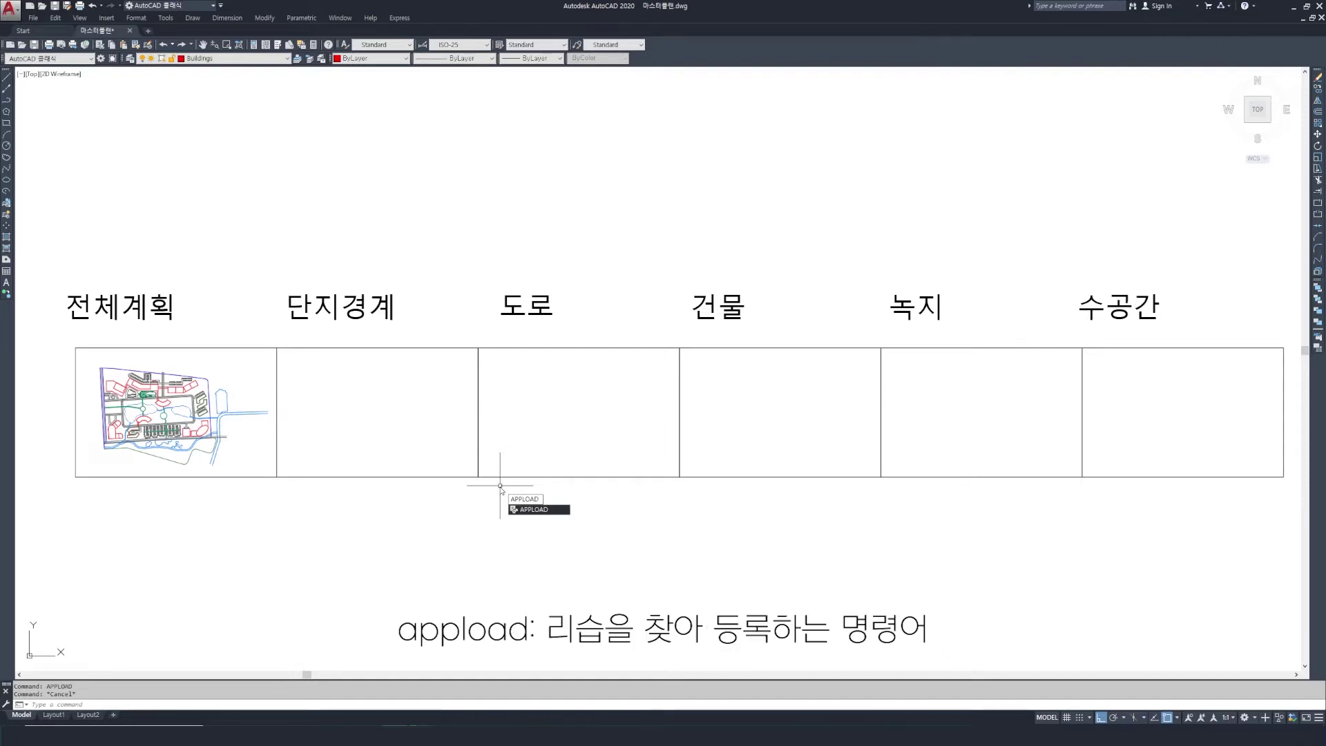
key(Return)
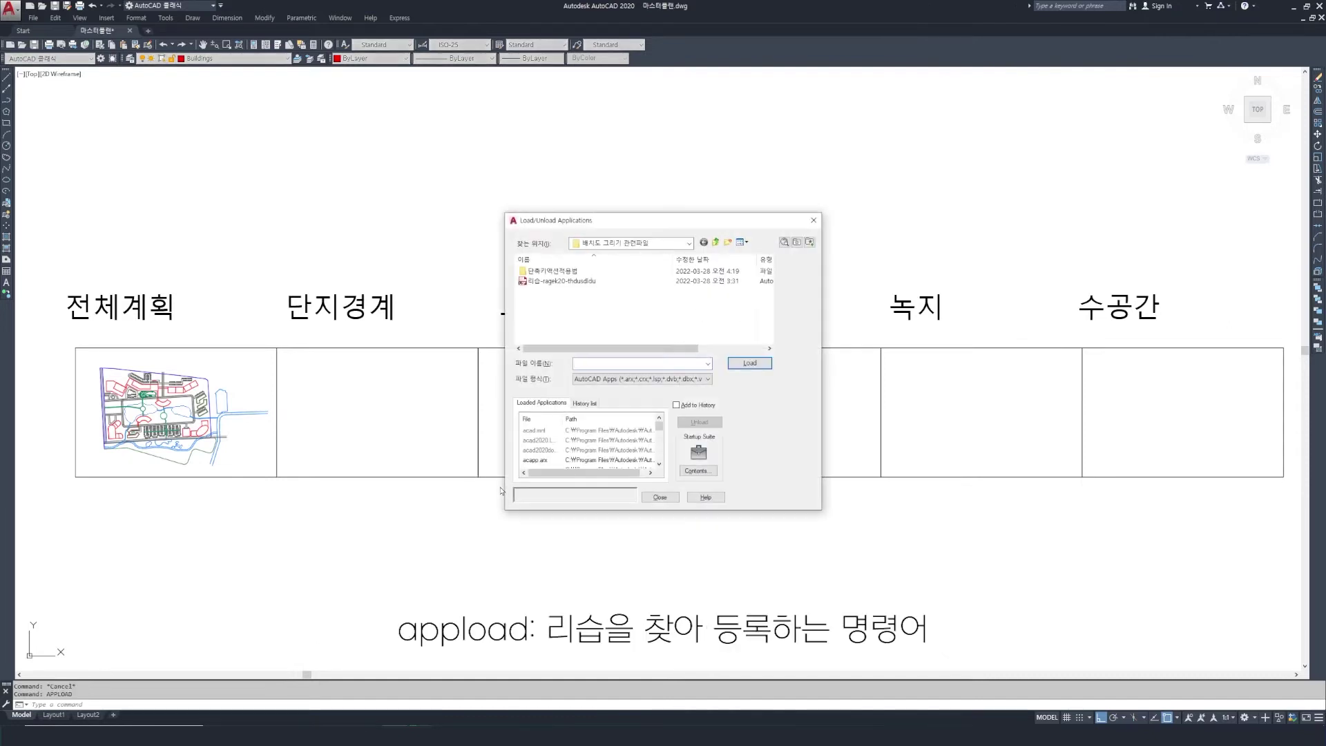
click(558, 283)
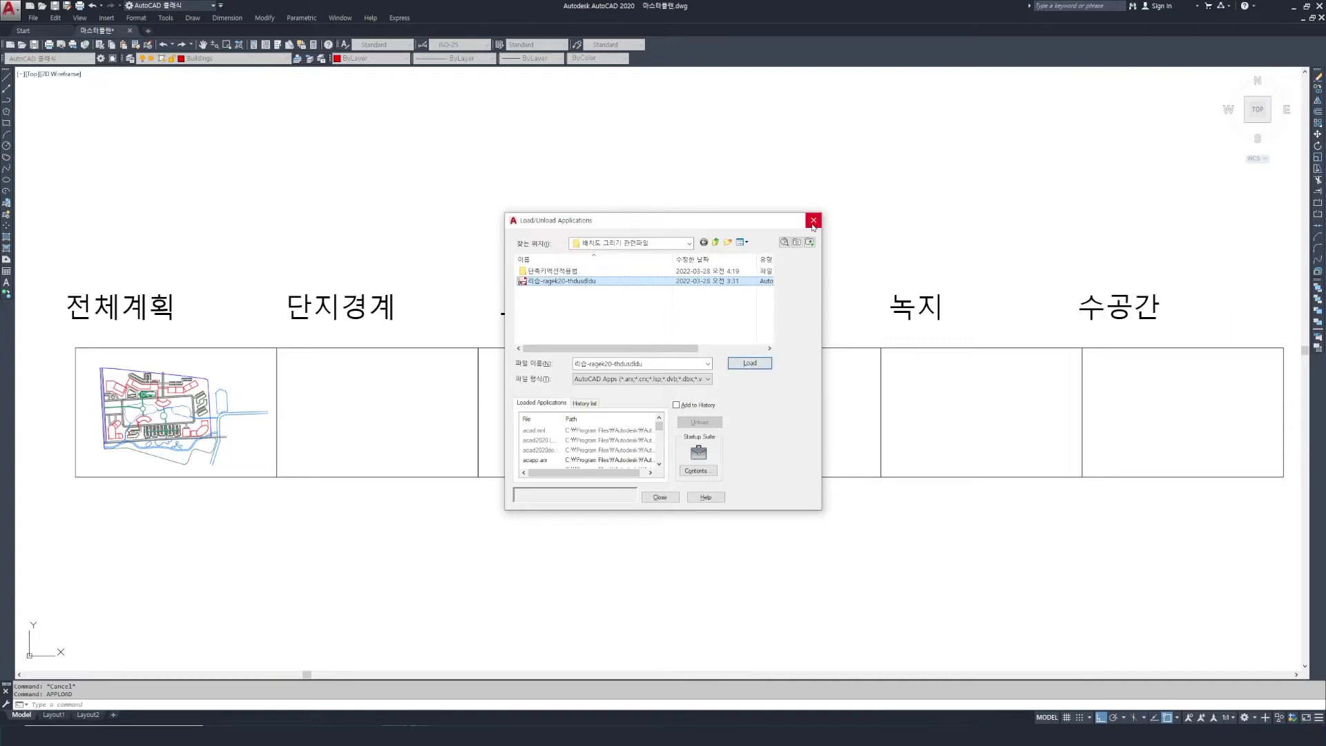
double_click(555, 281)
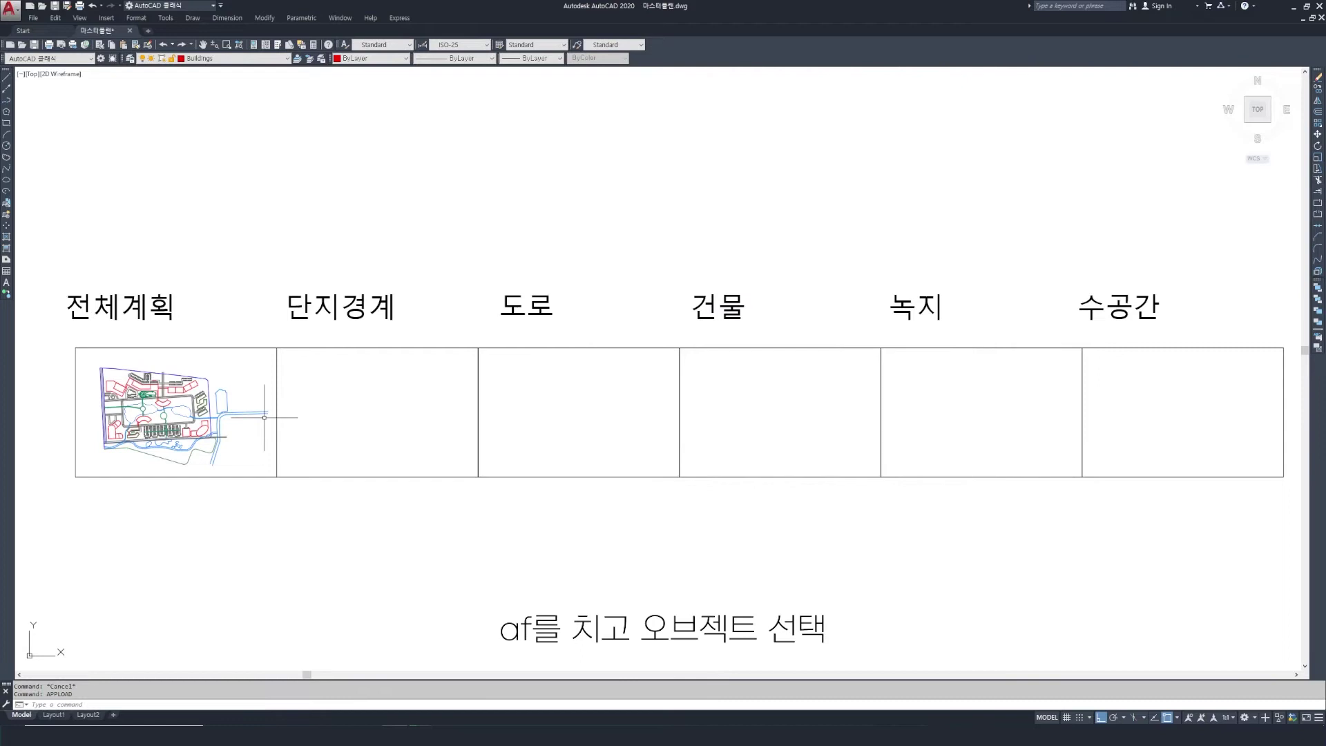
Step: Isolate the site boundary's layer with the AF command and turn the Frame layer back on
text(af)
key(Return)
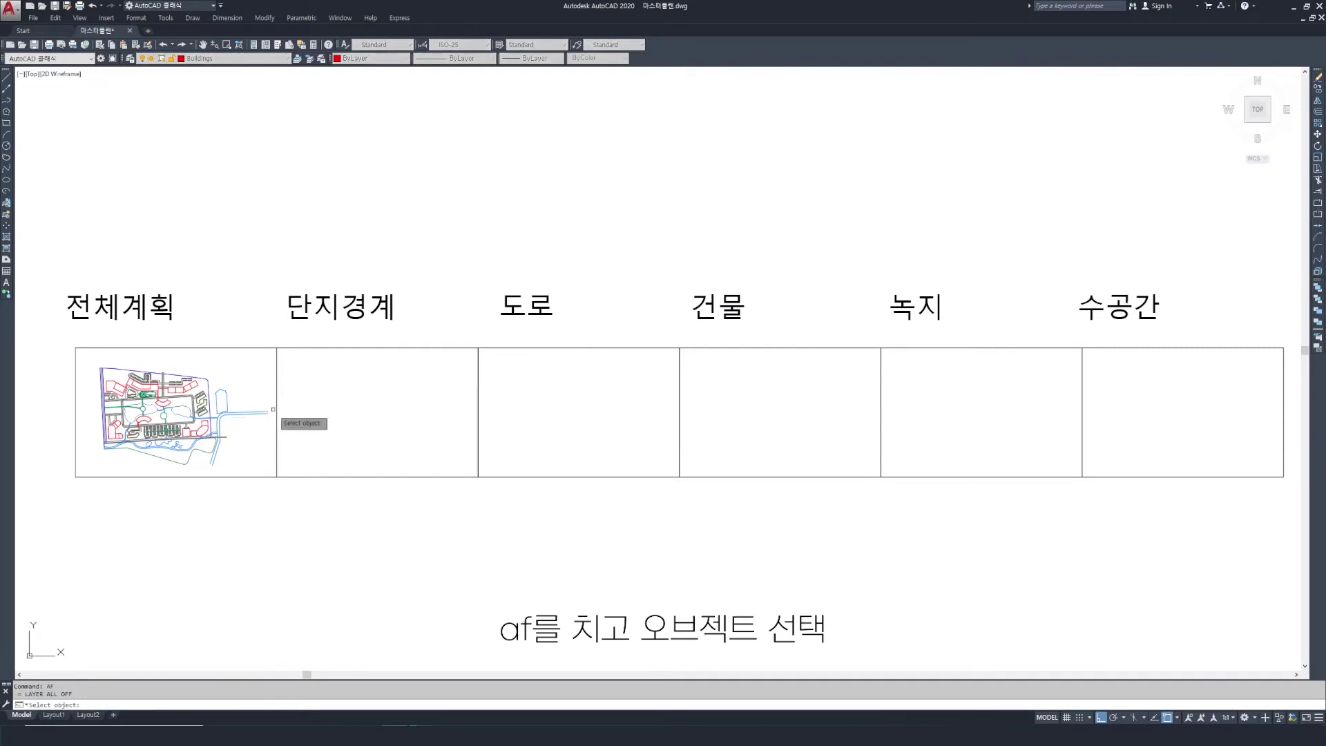
click(209, 385)
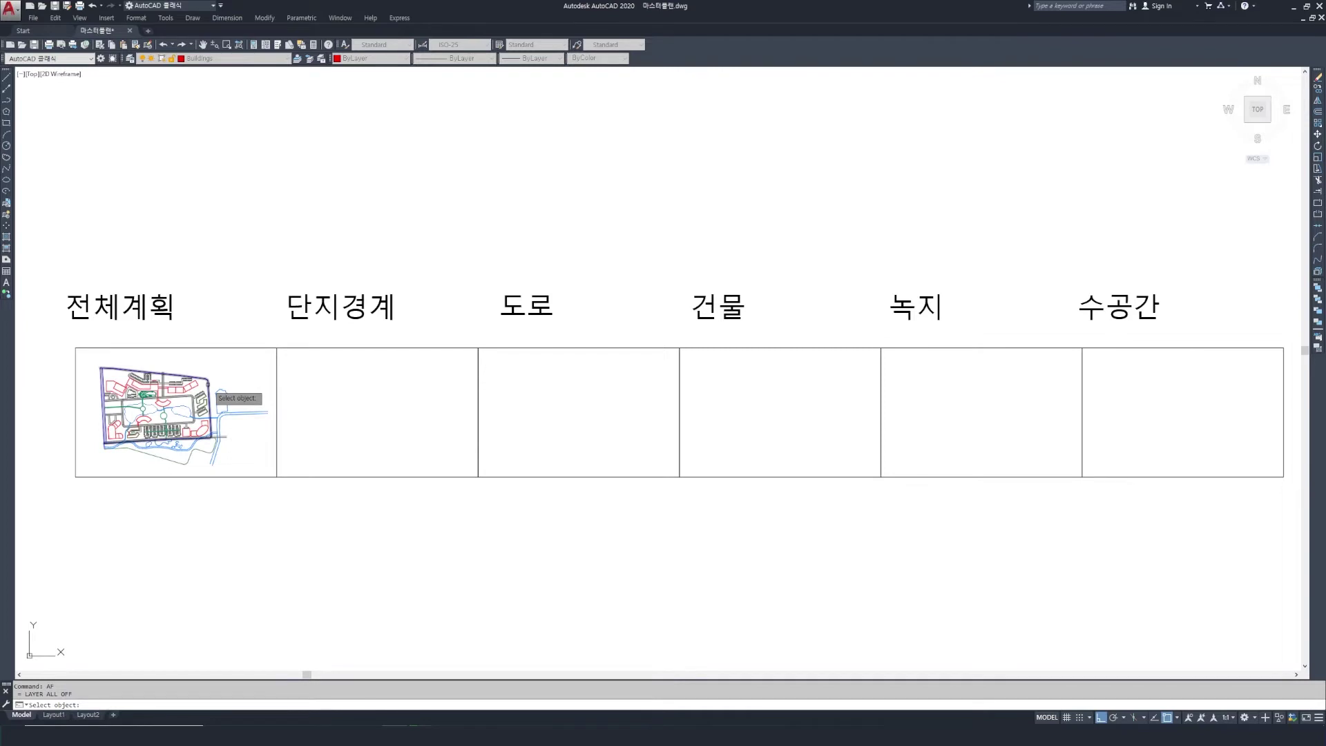
click(287, 59)
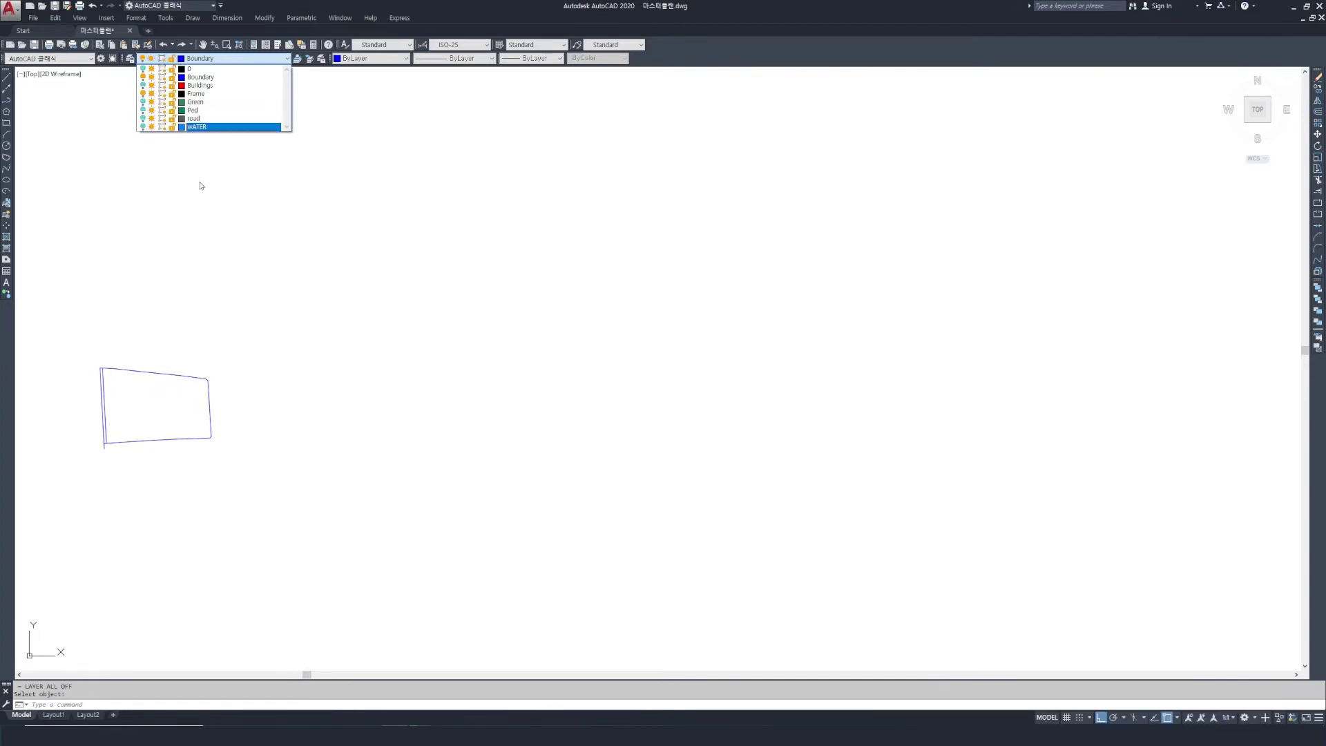
click(254, 247)
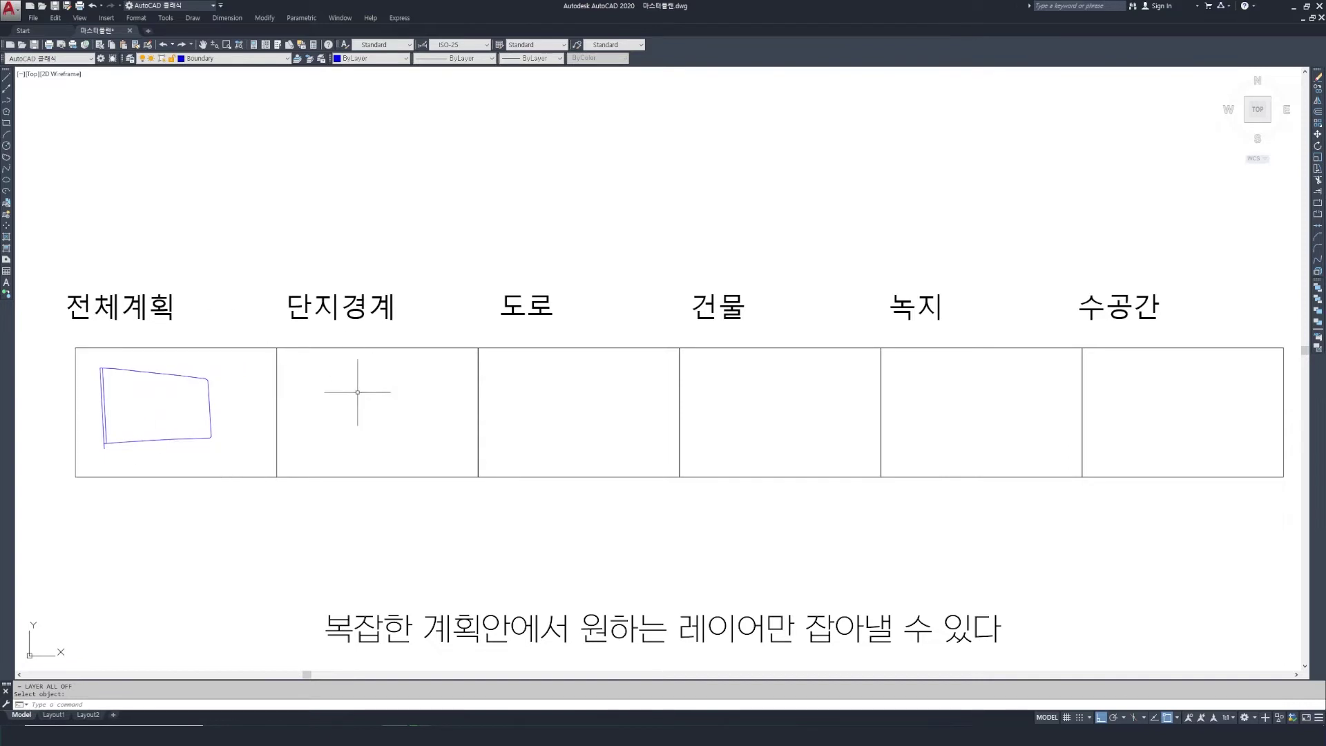
Step: Copy the boundary outline from the 전체계획 frame into the 단지경계 frame, corner to corner, and turn all layers on with AA
text(cc)
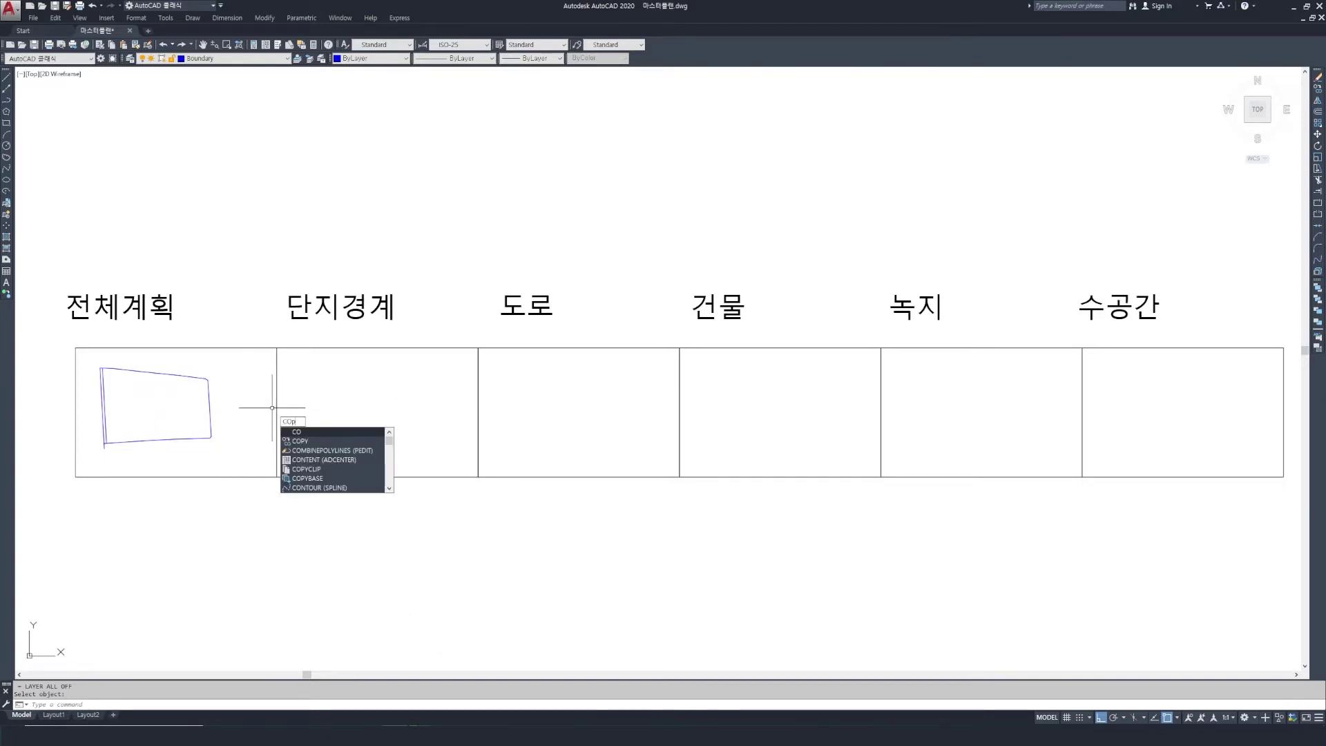
key(Return)
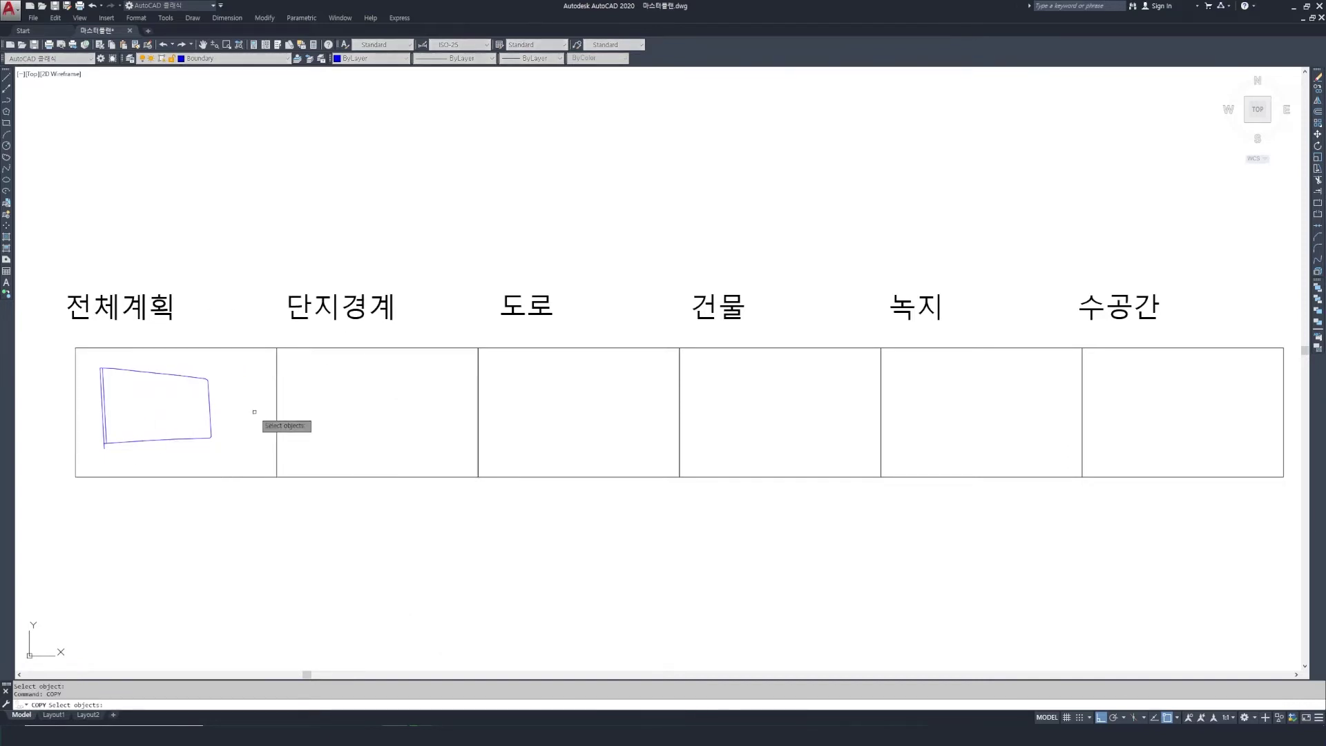
click(89, 358)
click(228, 457)
key(Return)
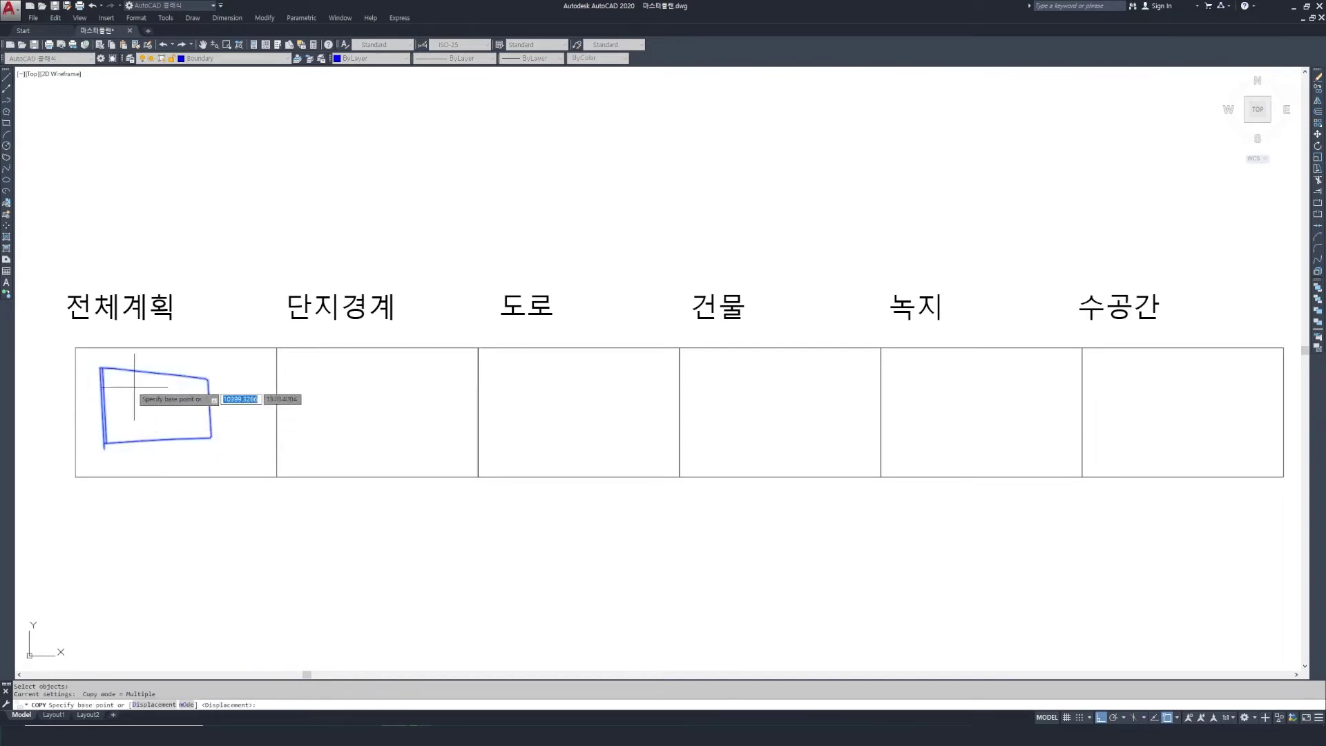
click(76, 348)
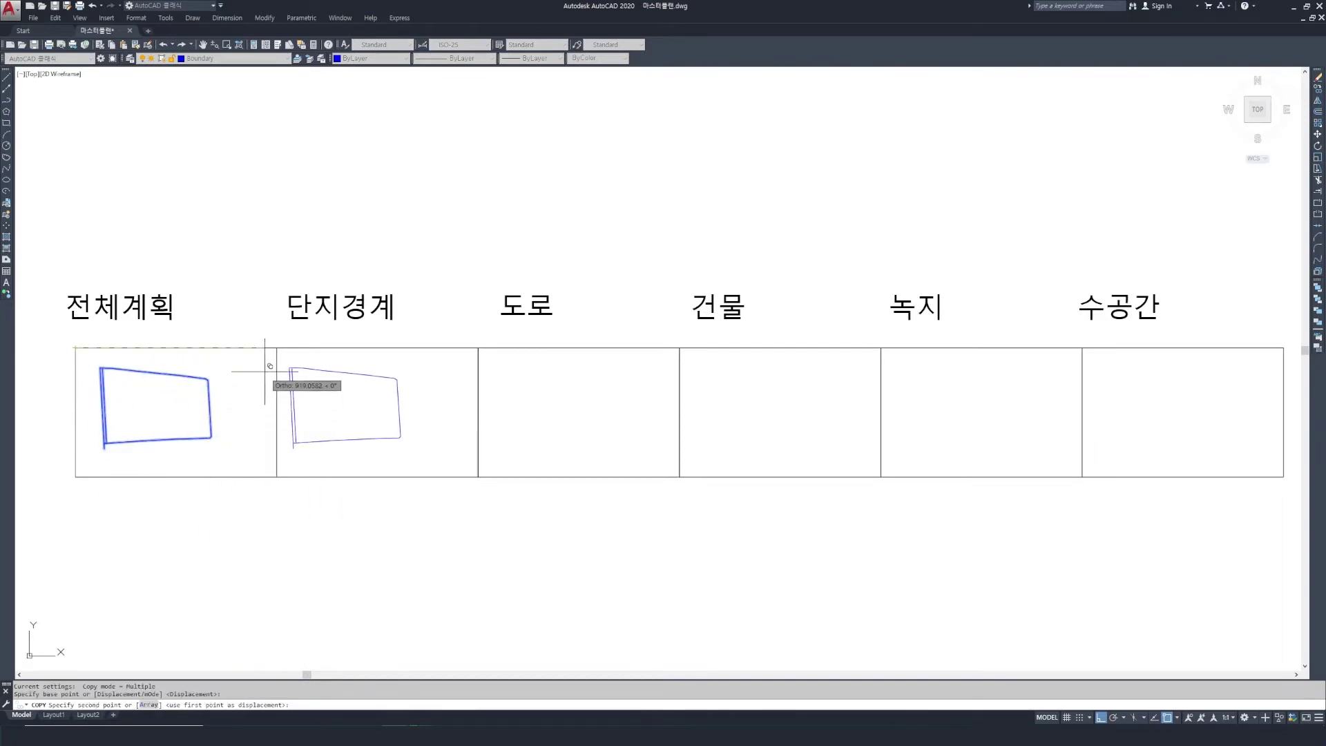
click(276, 348)
key(Escape)
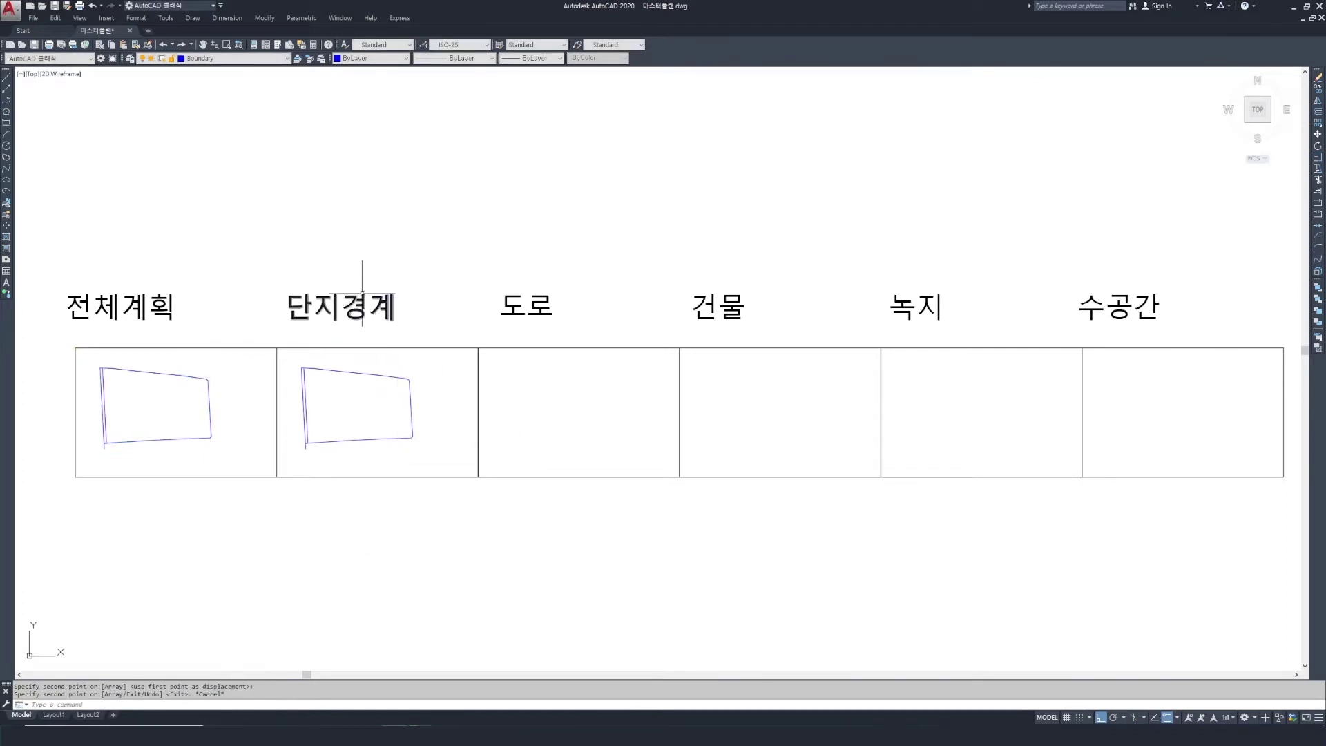
text(aa)
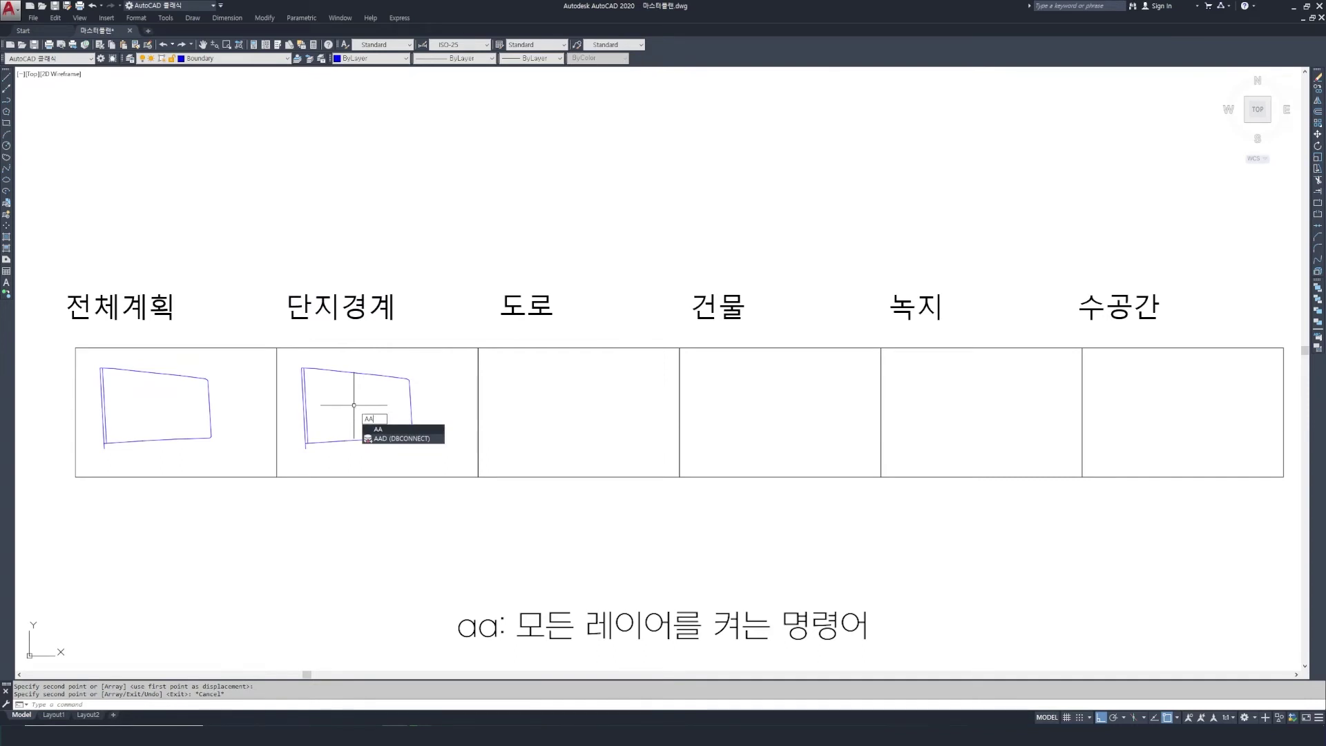
key(Return)
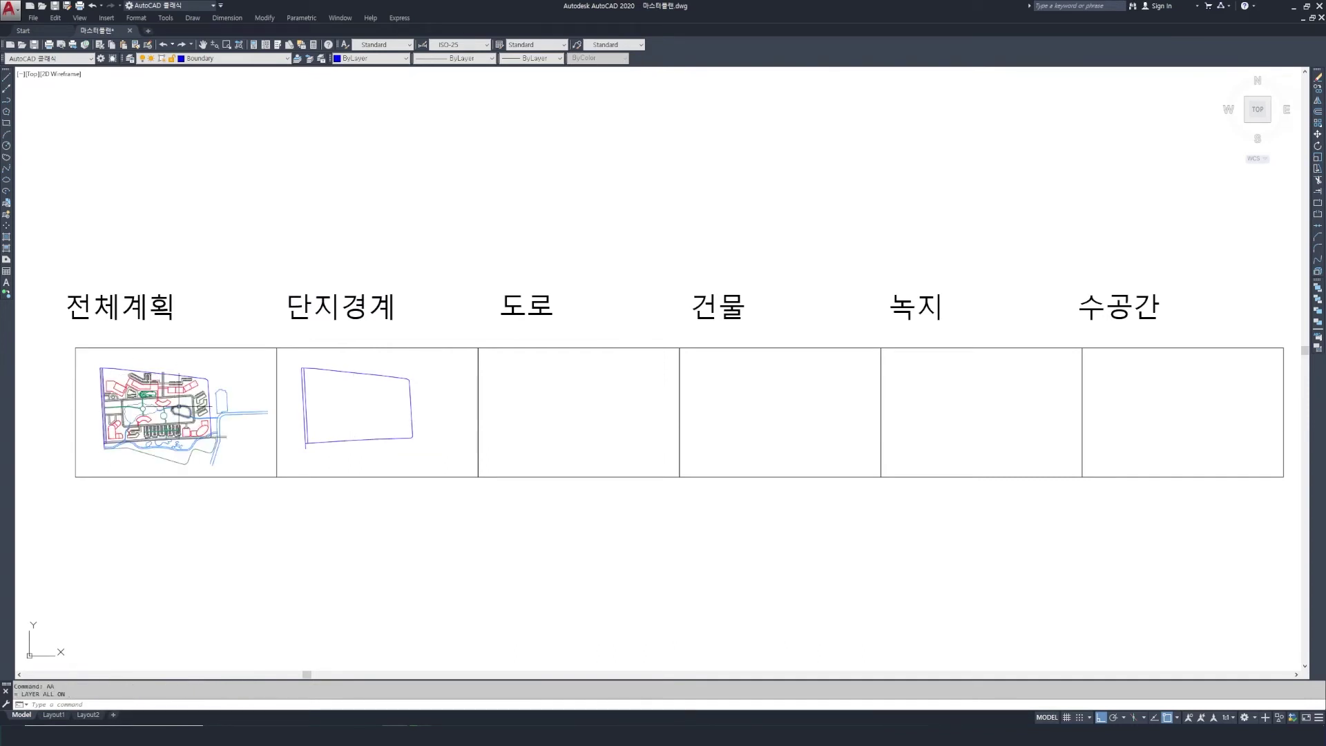
Step: Isolate the road layer with AF using the ring road in the 전체계획 frame, and turn the Frame layer back on
scroll(181, 407, up, 3)
drag(250, 416, 295, 411)
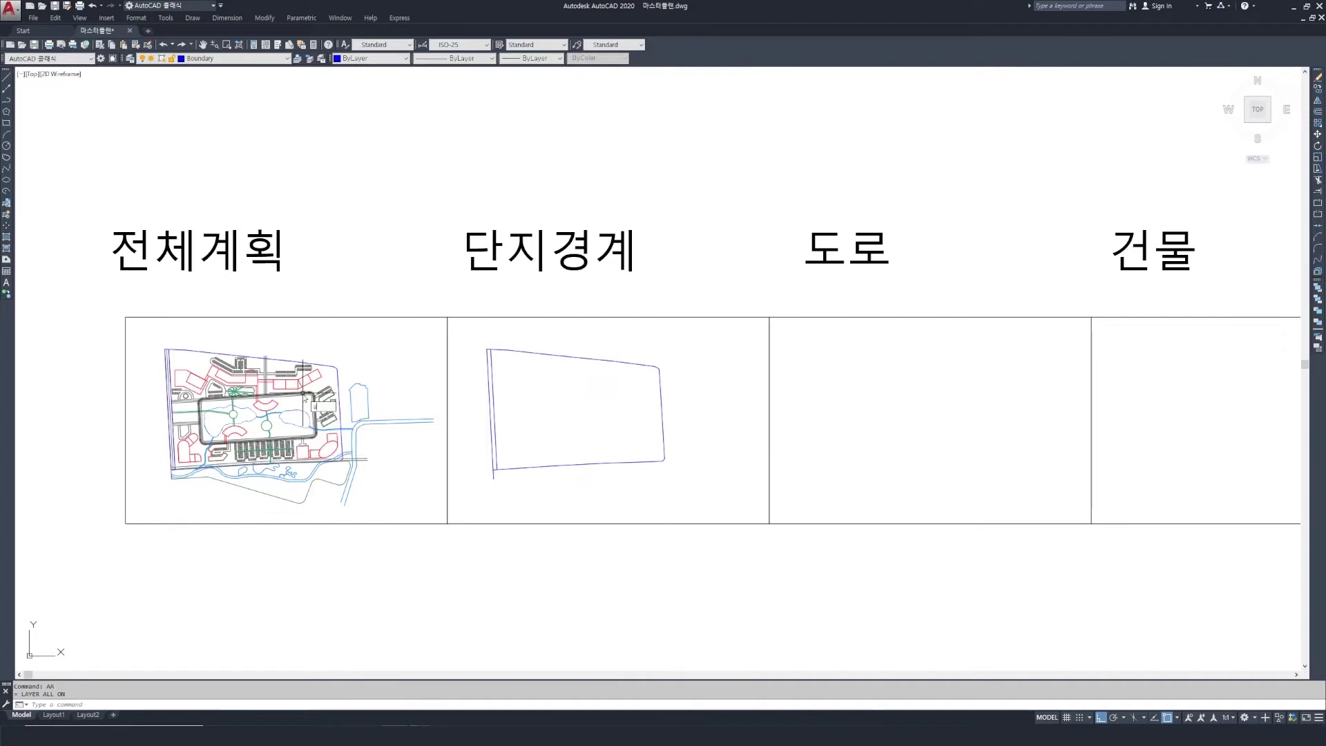
text(af)
key(Return)
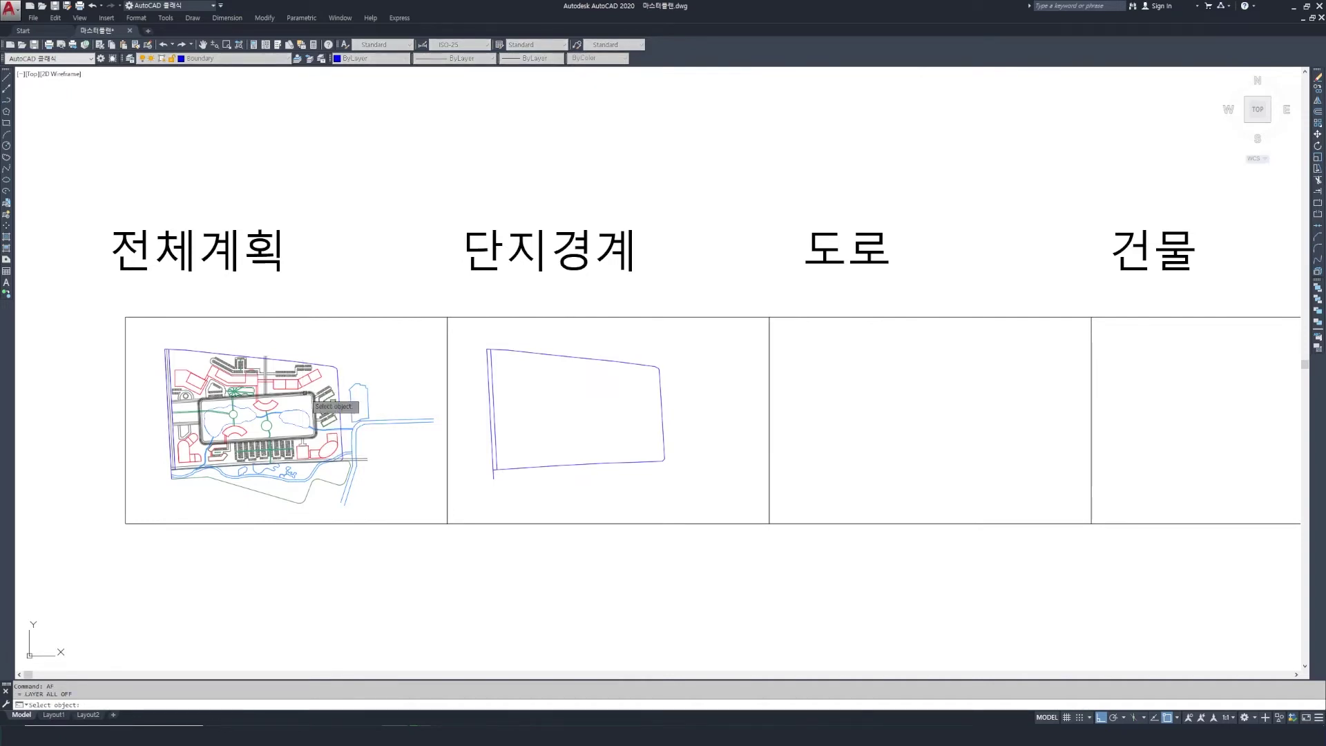
click(312, 399)
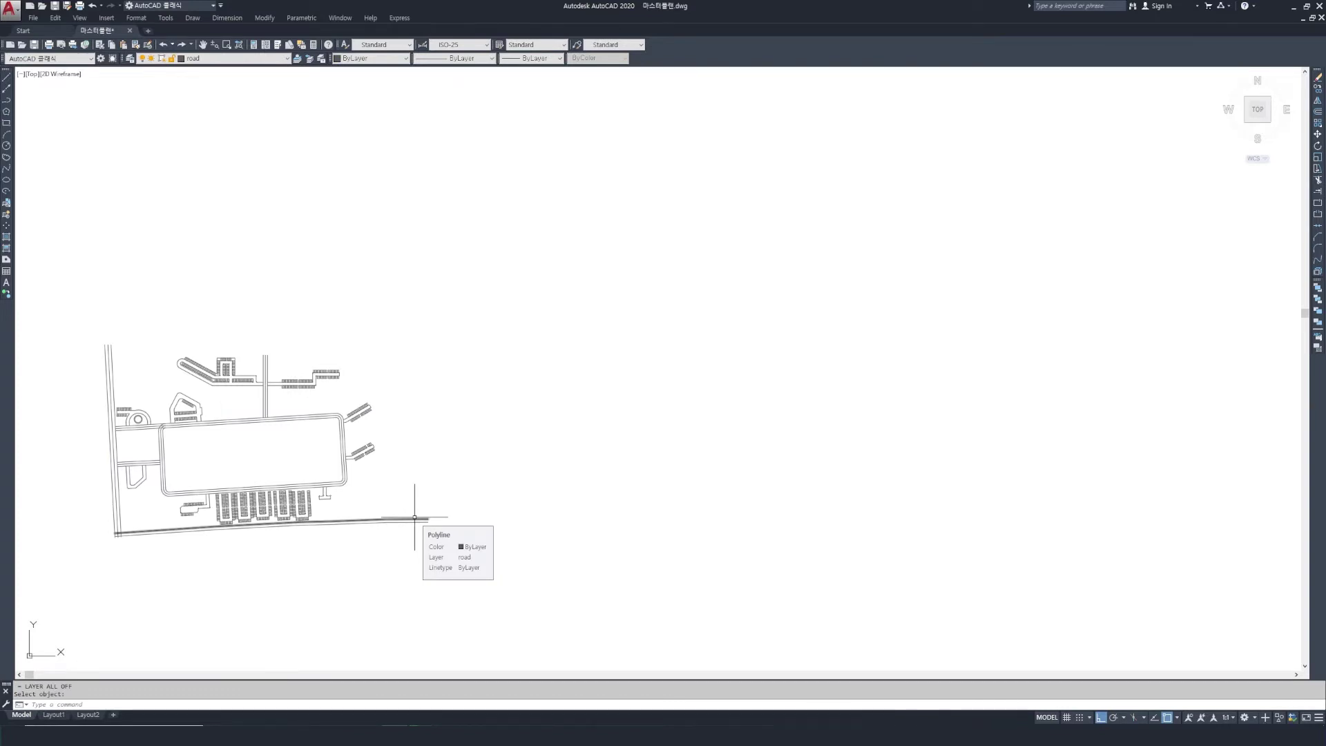
click(286, 58)
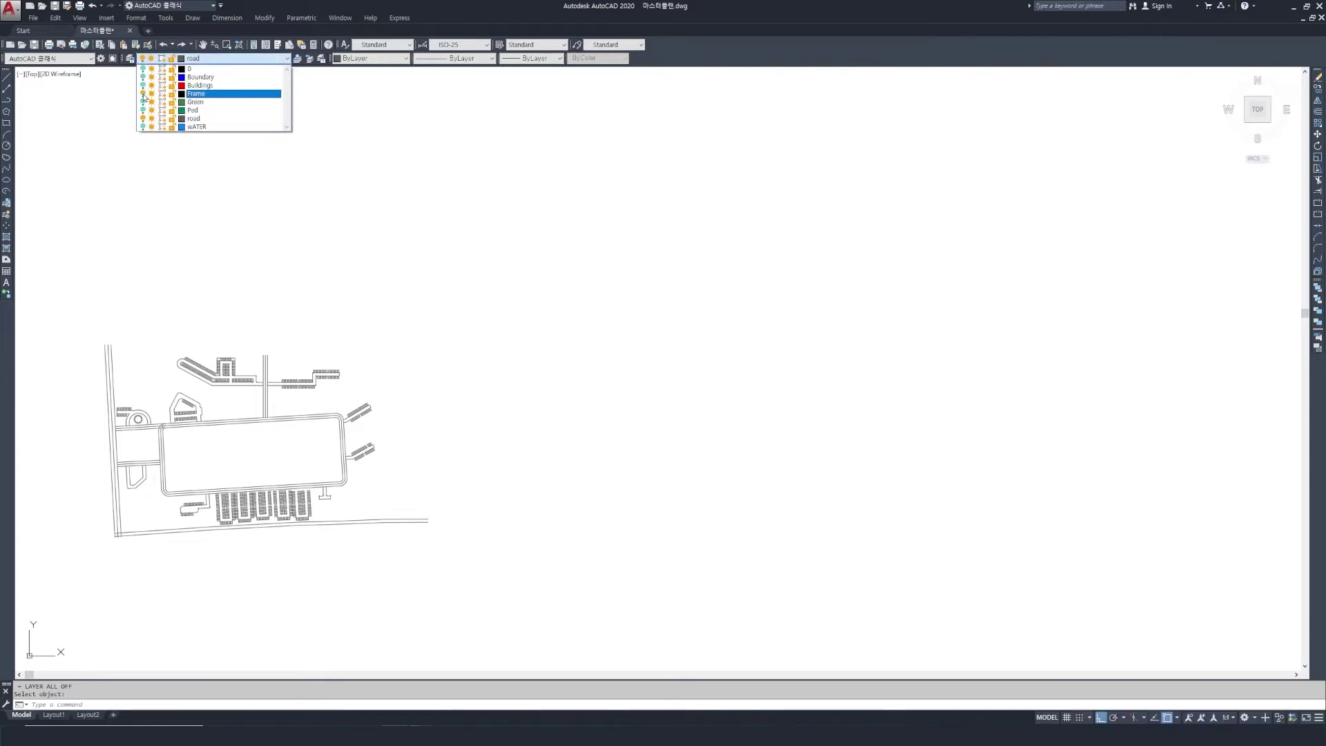
click(274, 357)
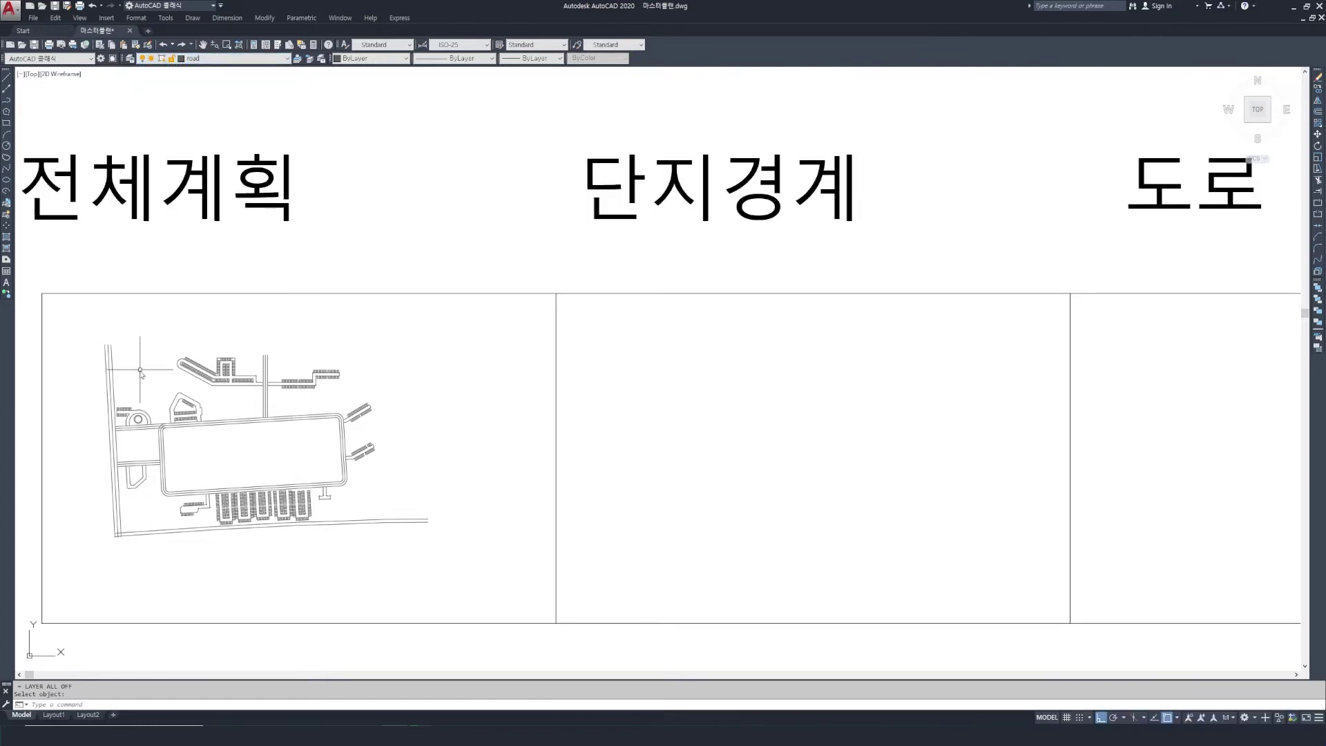
Step: Copy the road linework from the 전체계획 frame into the 도로 frame, corner to corner, and turn all layers on with AA
text(copy)
key(Return)
click(84, 318)
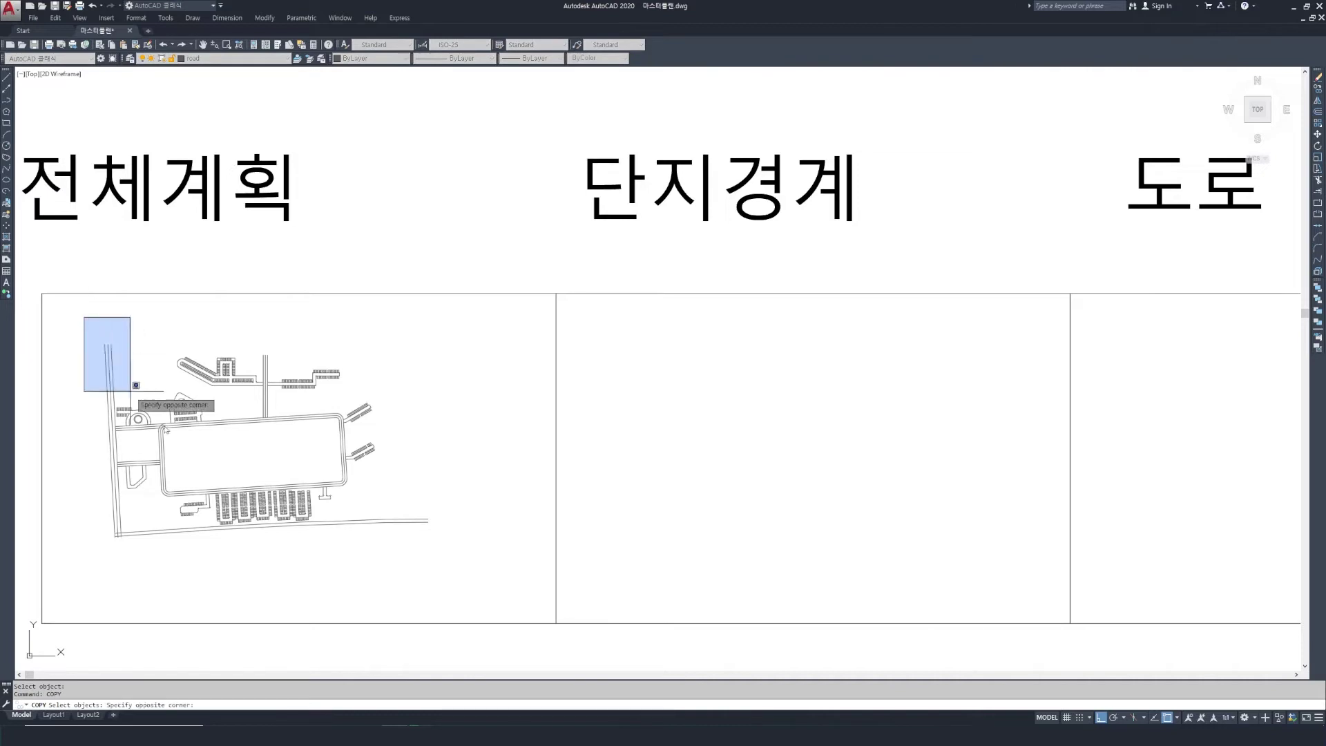
click(431, 556)
key(Return)
click(43, 294)
scroll(646, 407, down, 4)
click(813, 362)
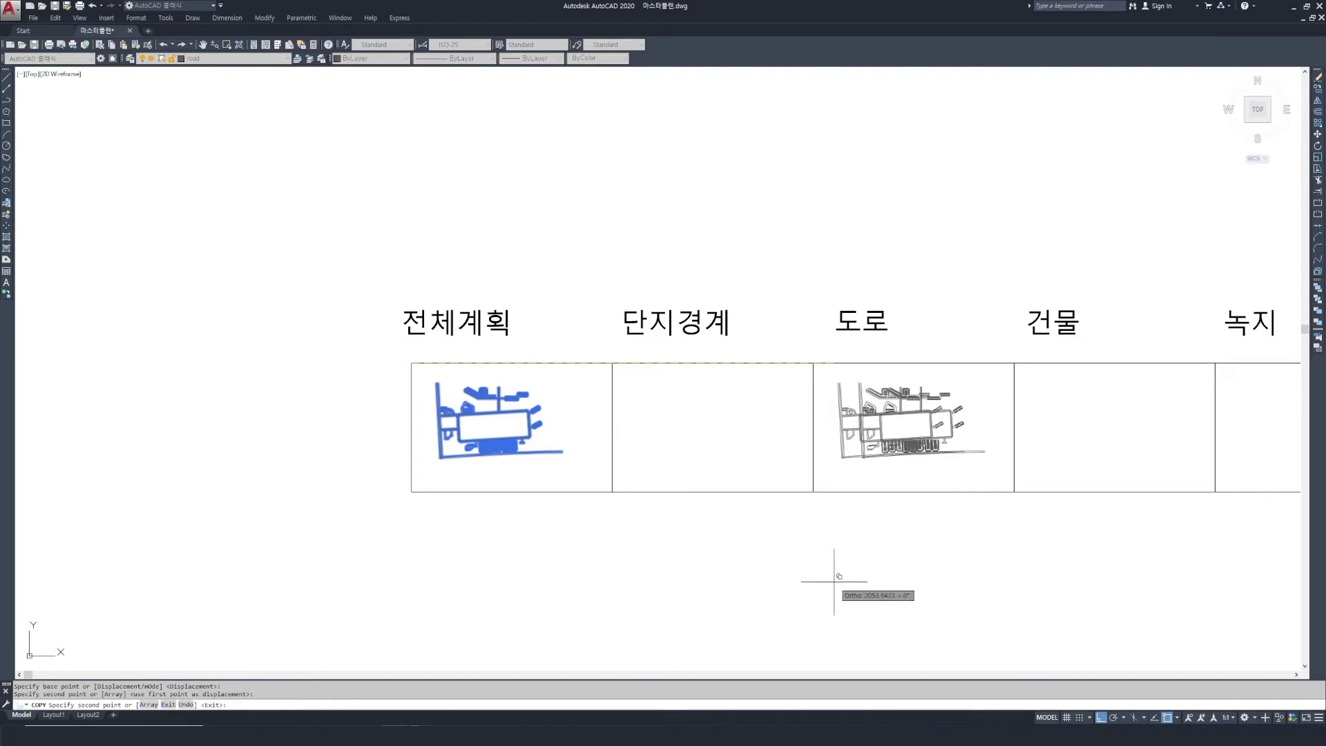
key(Return)
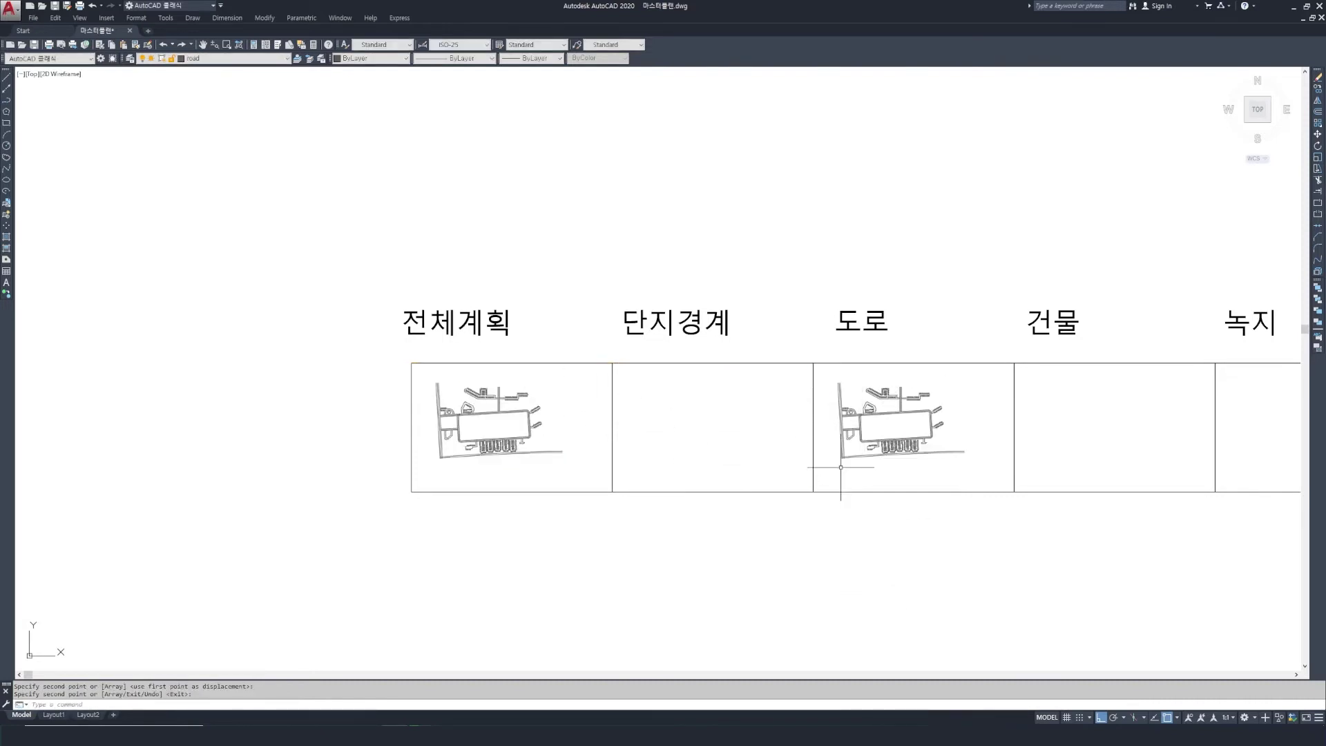
text(aa)
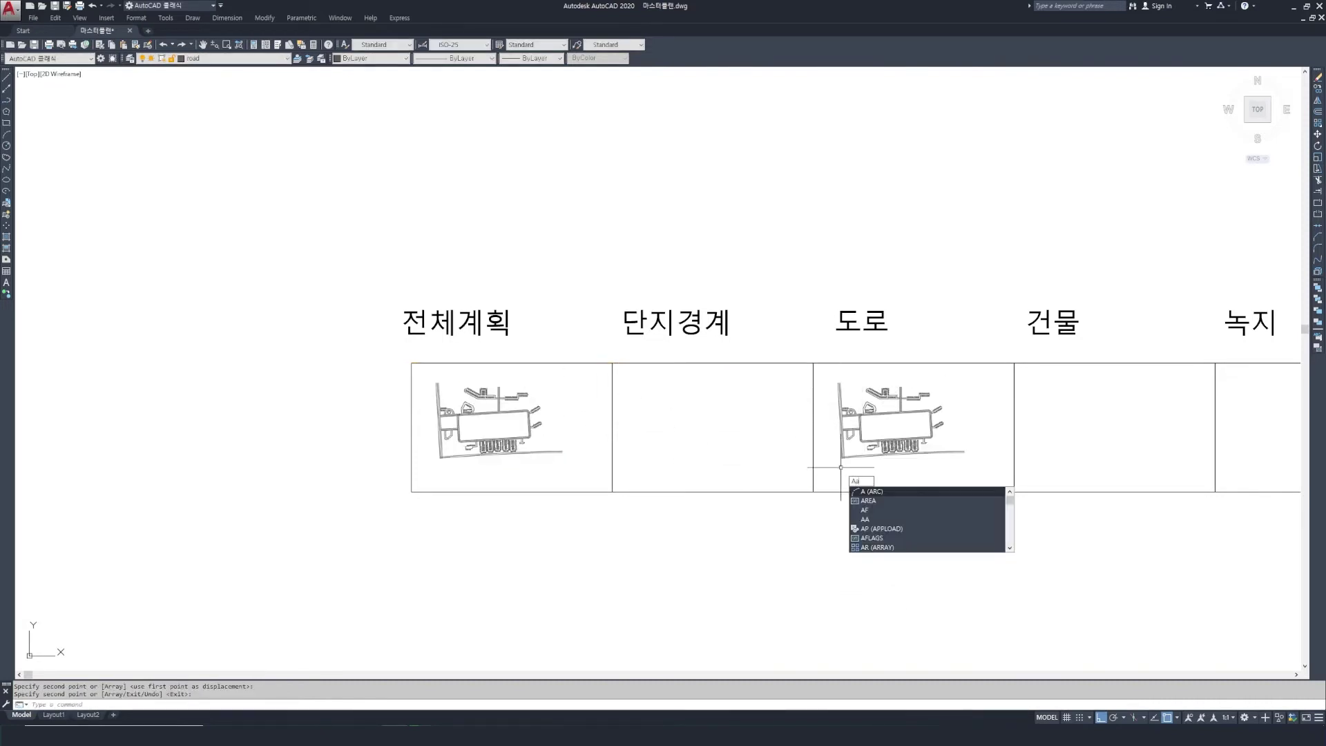
key(Return)
Step: Isolate the Buildings layer with AF using a building in the 전체계획 frame, and turn the Frame layer back on
drag(953, 498, 802, 509)
drag(982, 409, 871, 415)
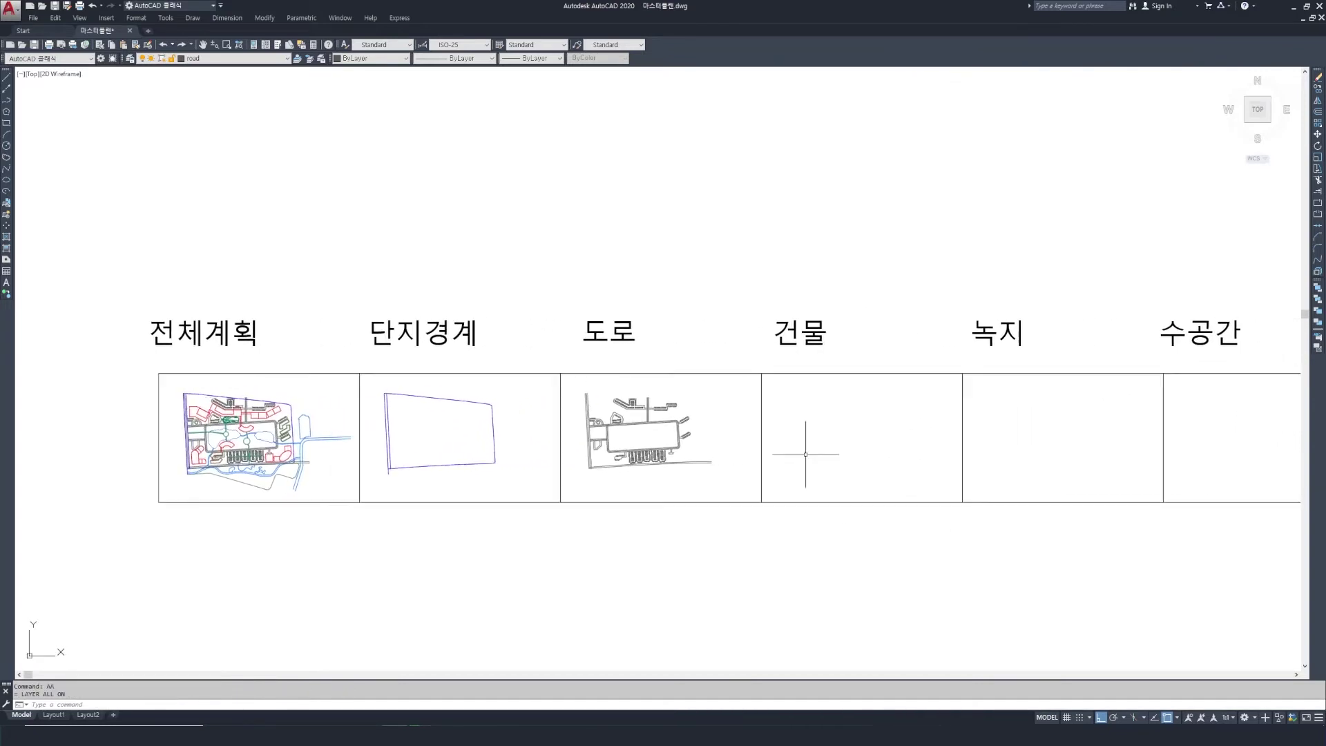
text(af)
key(Return)
scroll(290, 442, up, 6)
click(211, 325)
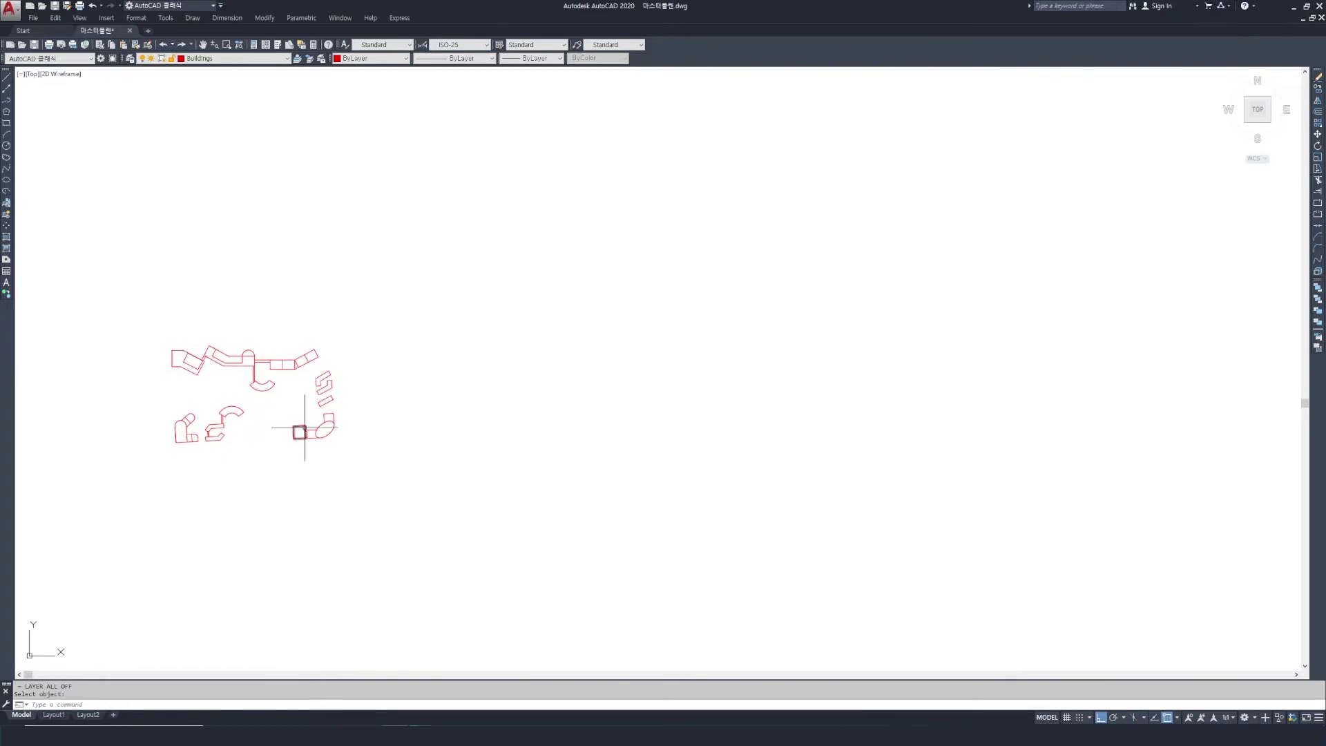
click(288, 59)
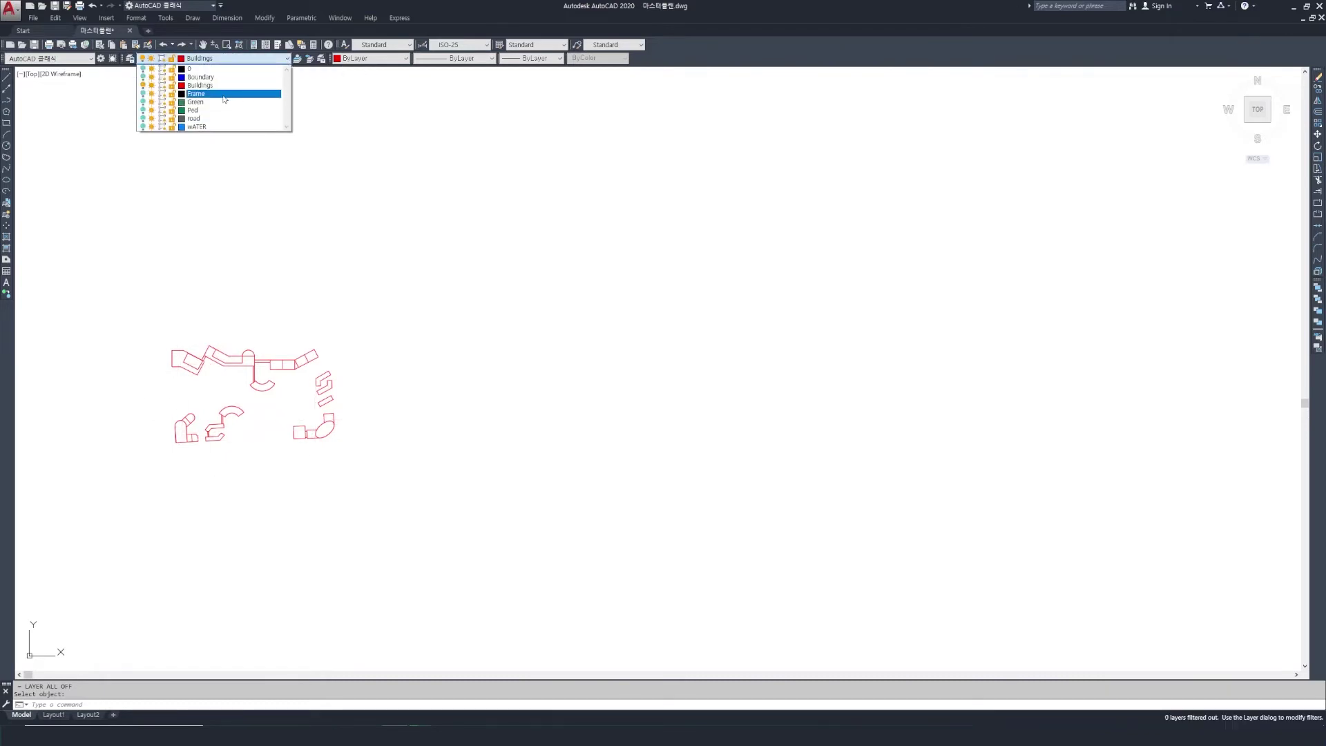
click(249, 221)
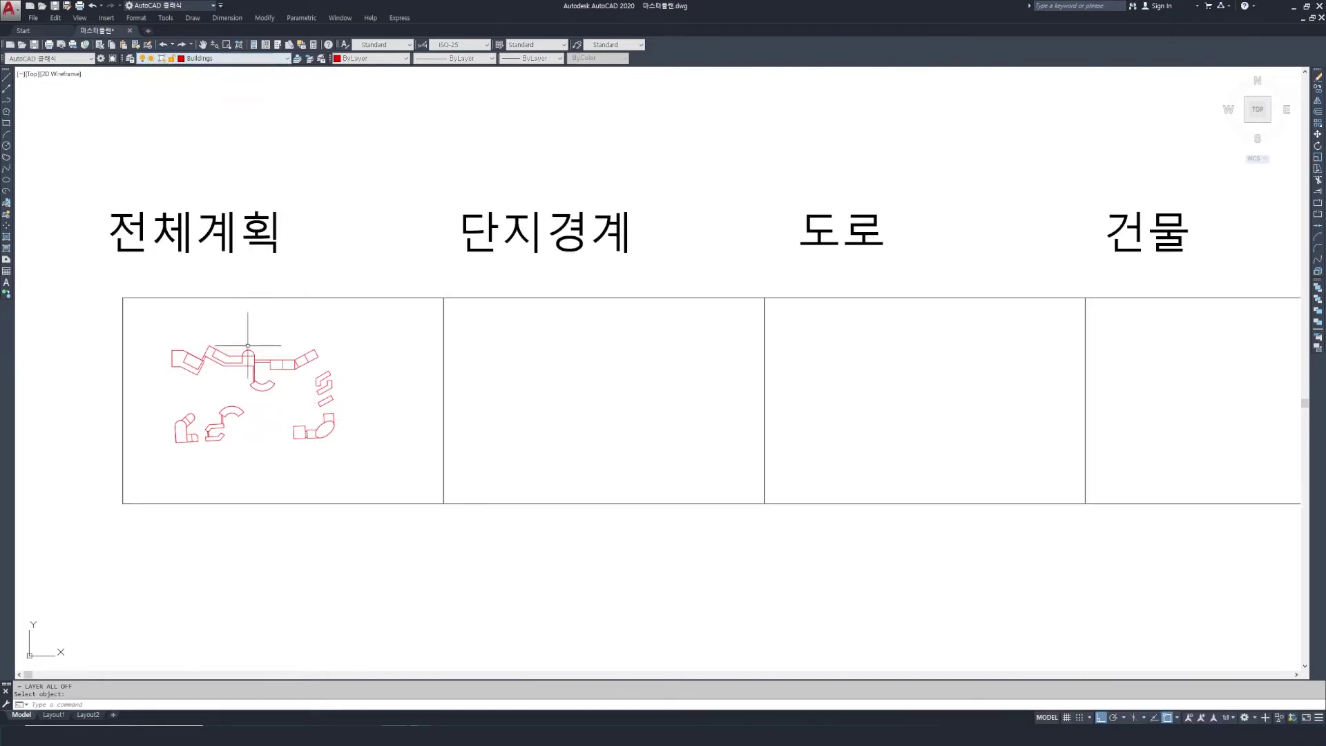
Step: Copy all the building outlines from the 전체계획 frame into the 건물 frame, matching frame corner to frame corner
text(co)
key(Return)
click(166, 325)
click(351, 455)
key(Return)
click(123, 297)
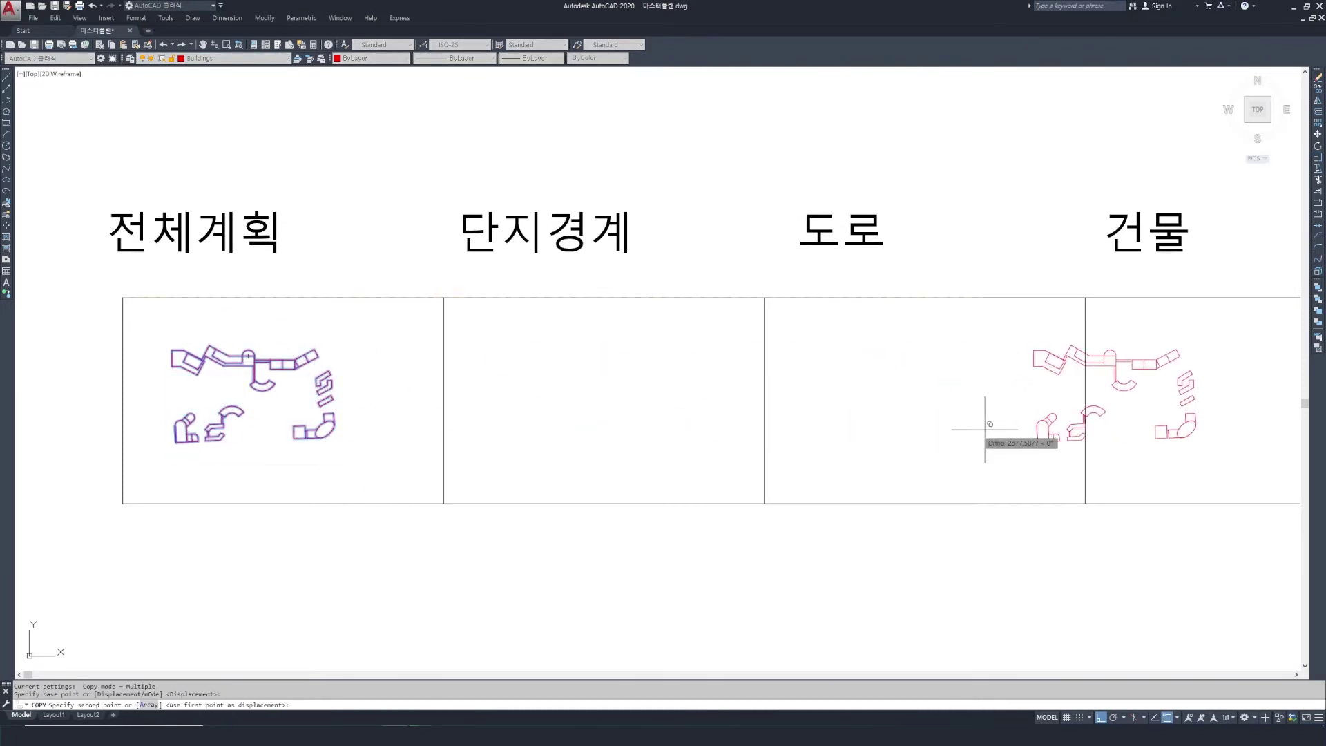
scroll(1083, 330, down, 5)
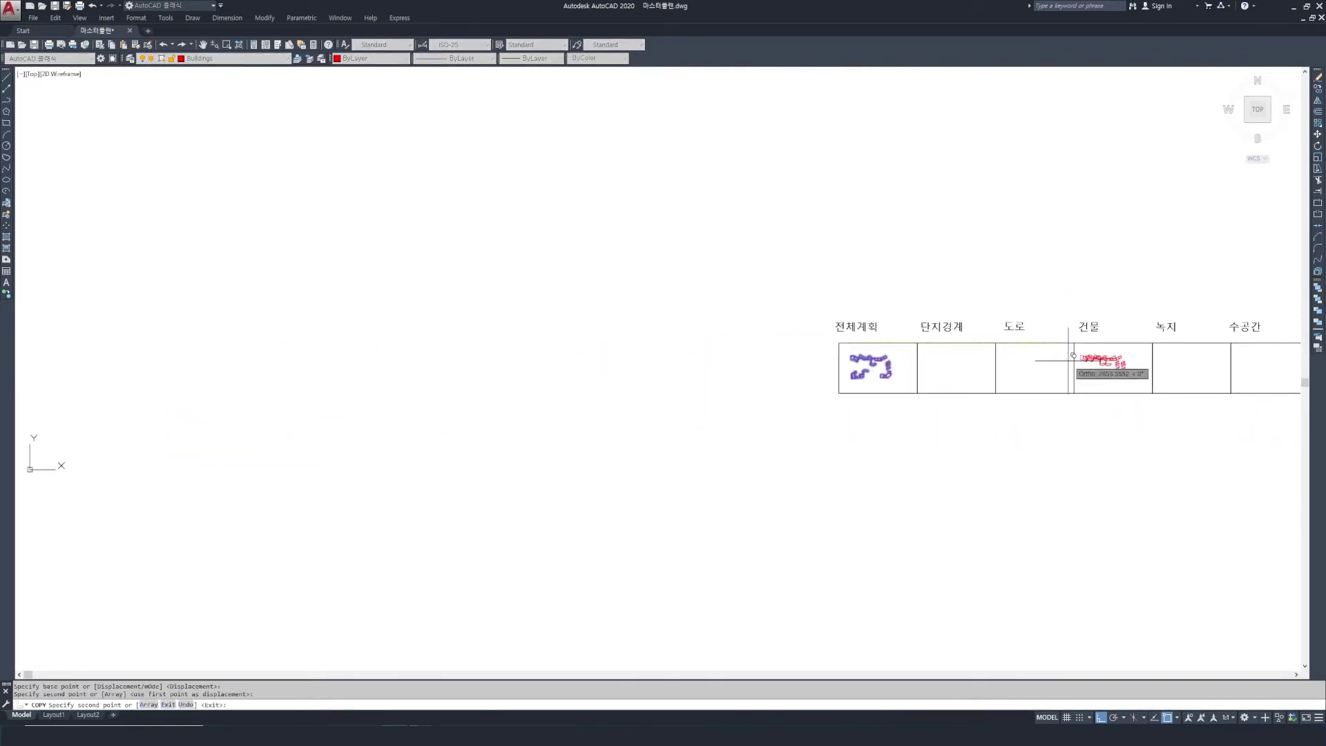
key(Escape)
scroll(846, 384, up, 4)
drag(852, 378, 1042, 408)
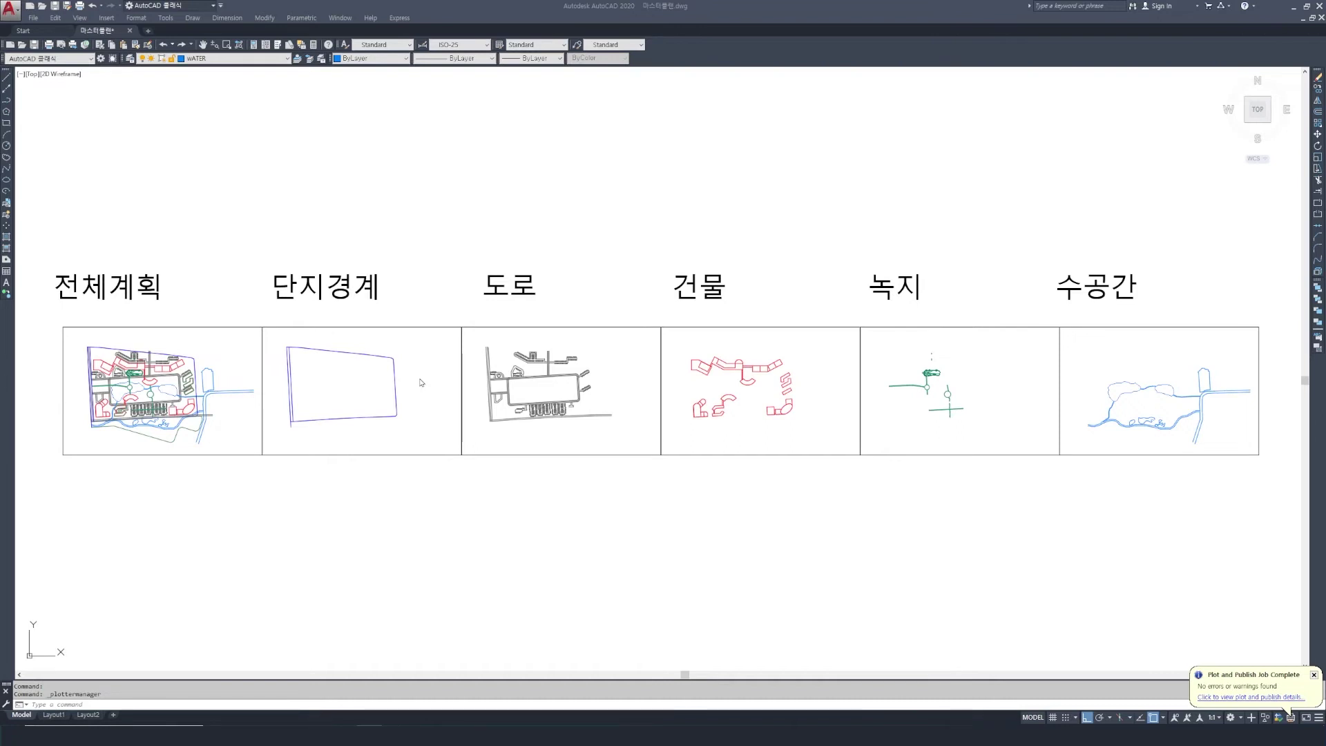
click(34, 19)
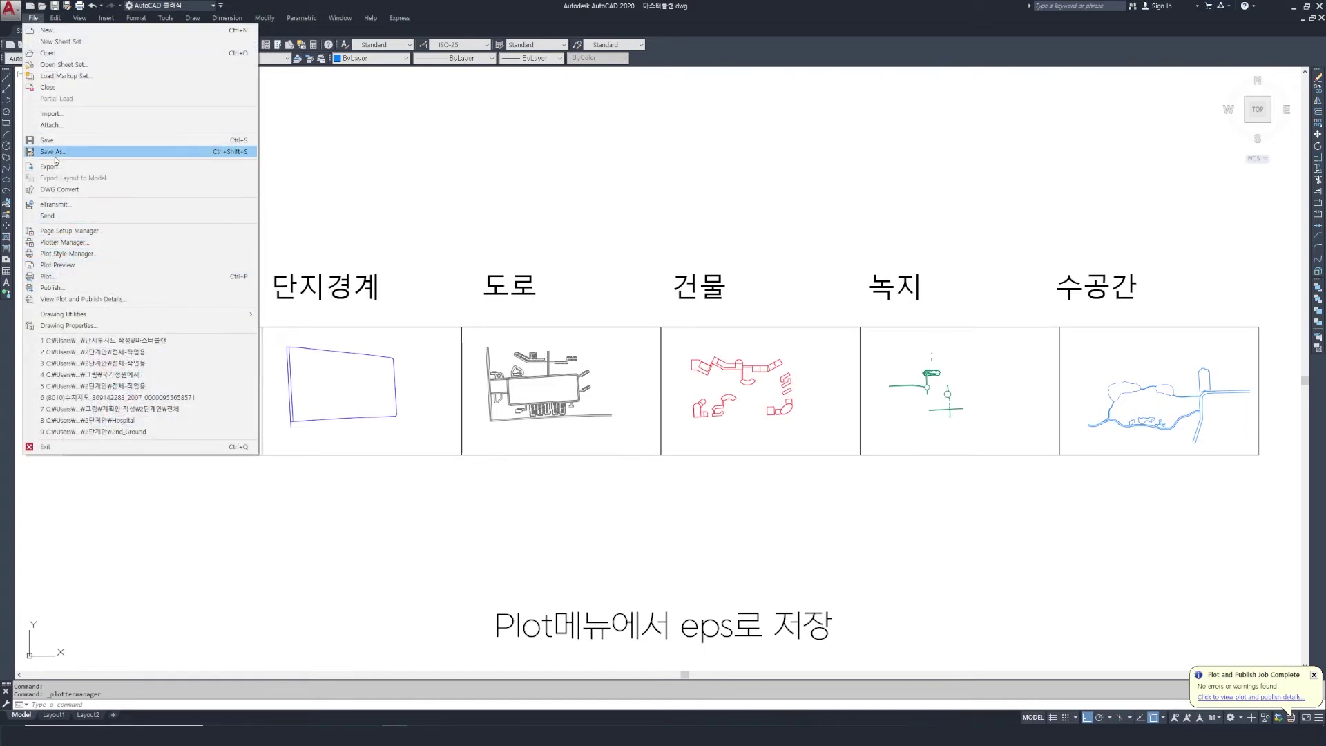
click(59, 277)
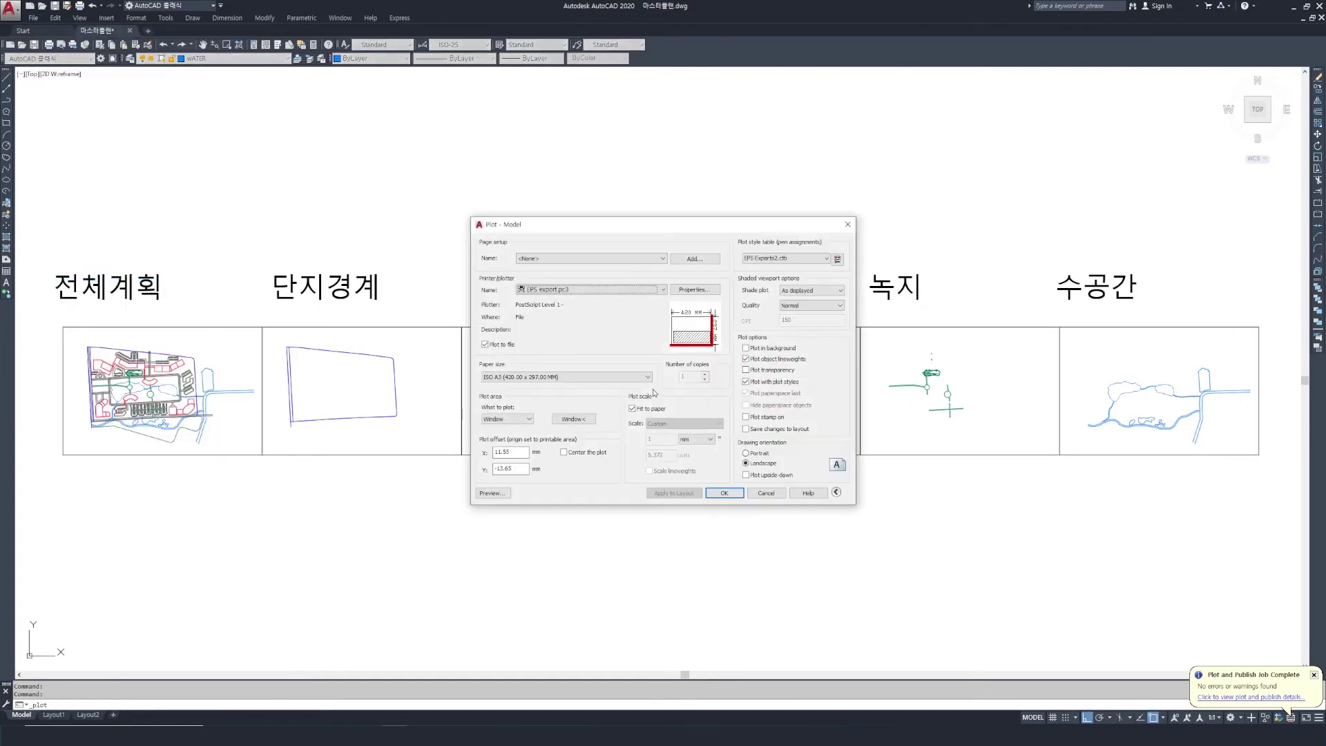
click(544, 293)
click(552, 400)
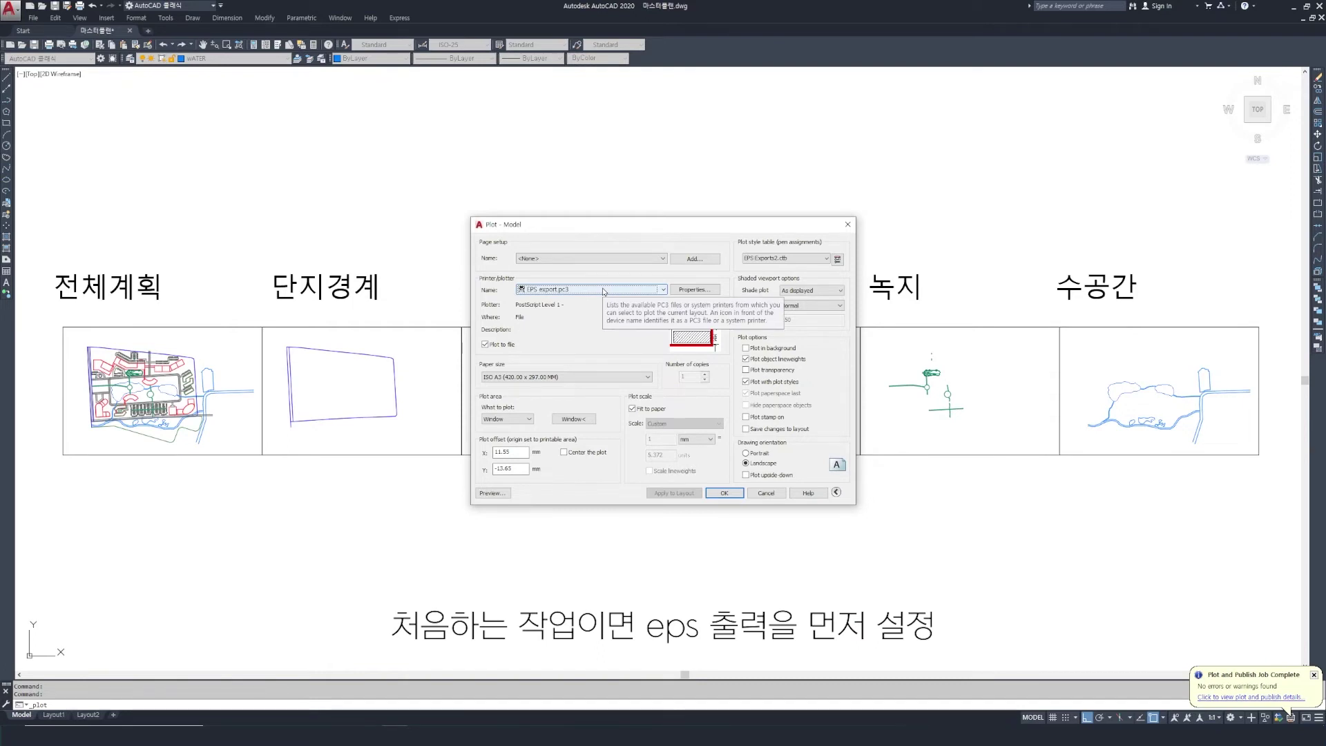
click(847, 224)
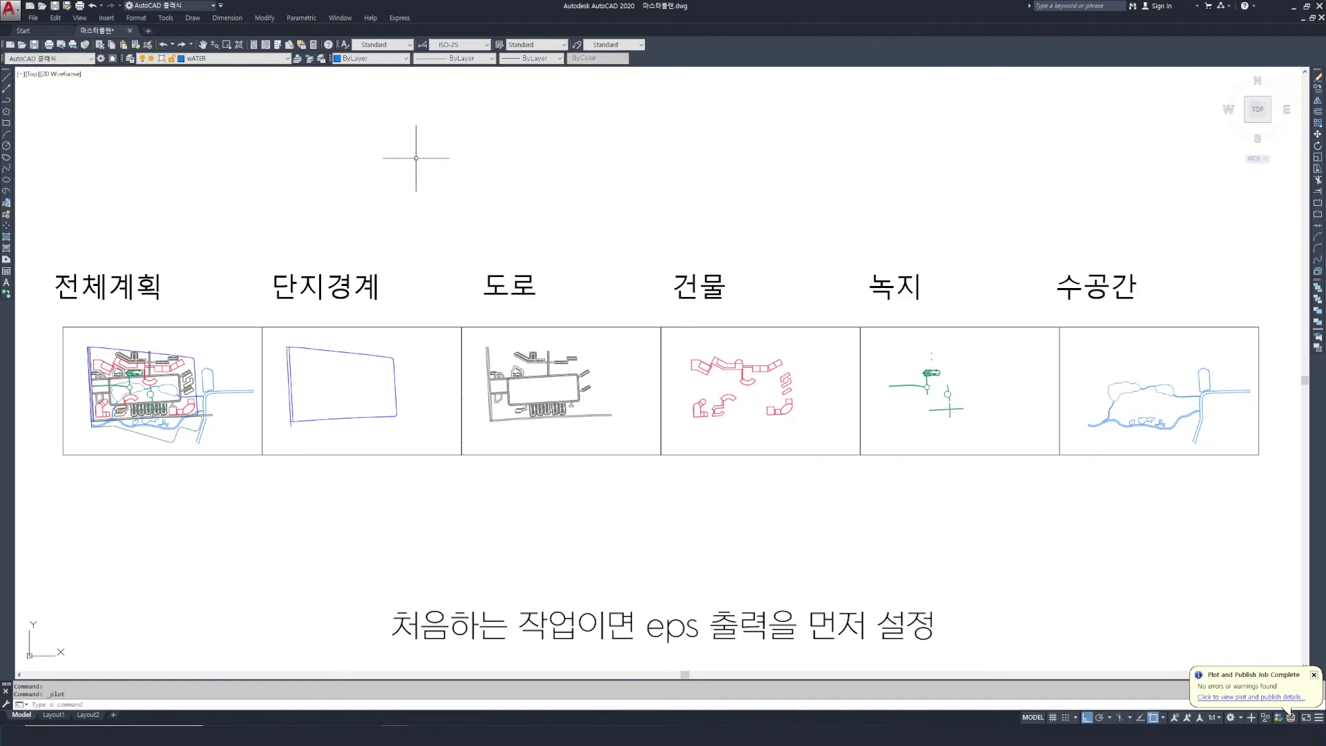
Step: Start a new plotter configuration with the Add-A-Plotter Wizard, using My Computer and the Adobe PostScript Level 1 model
click(33, 18)
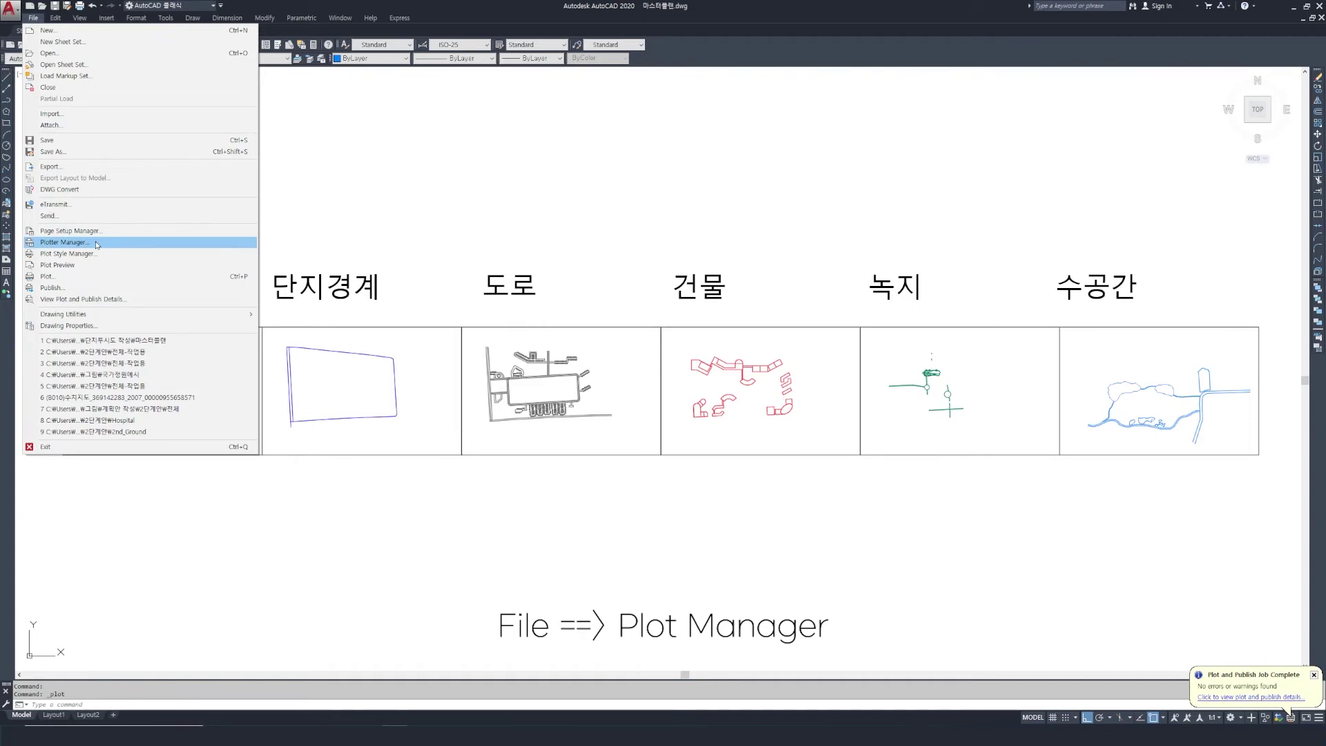
click(64, 242)
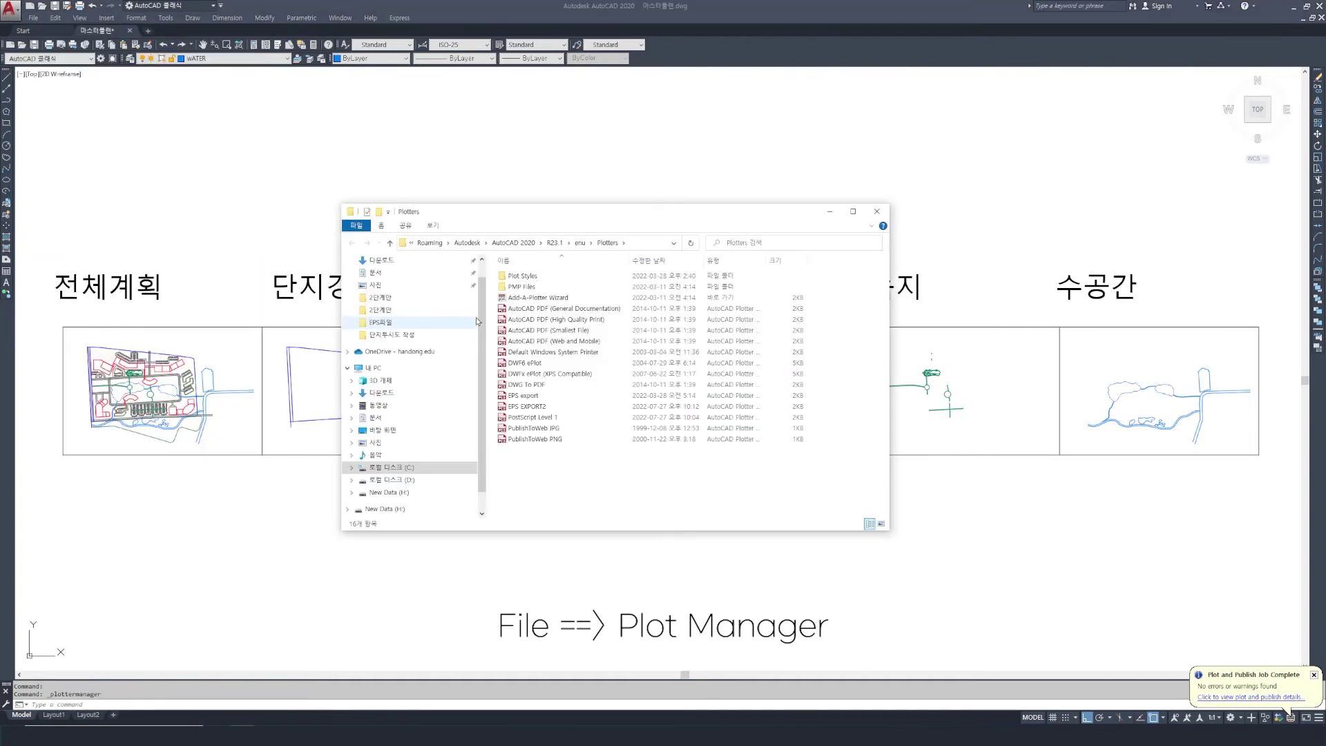
double_click(542, 300)
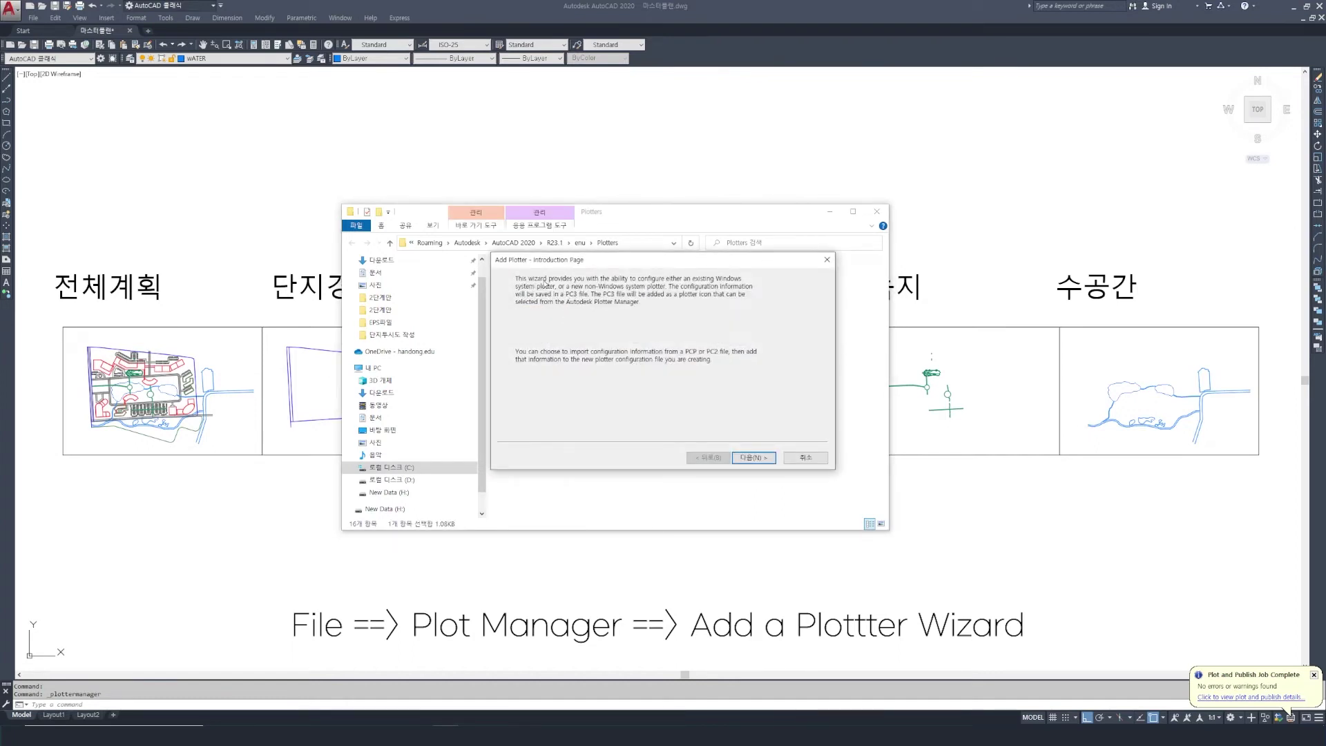
click(750, 459)
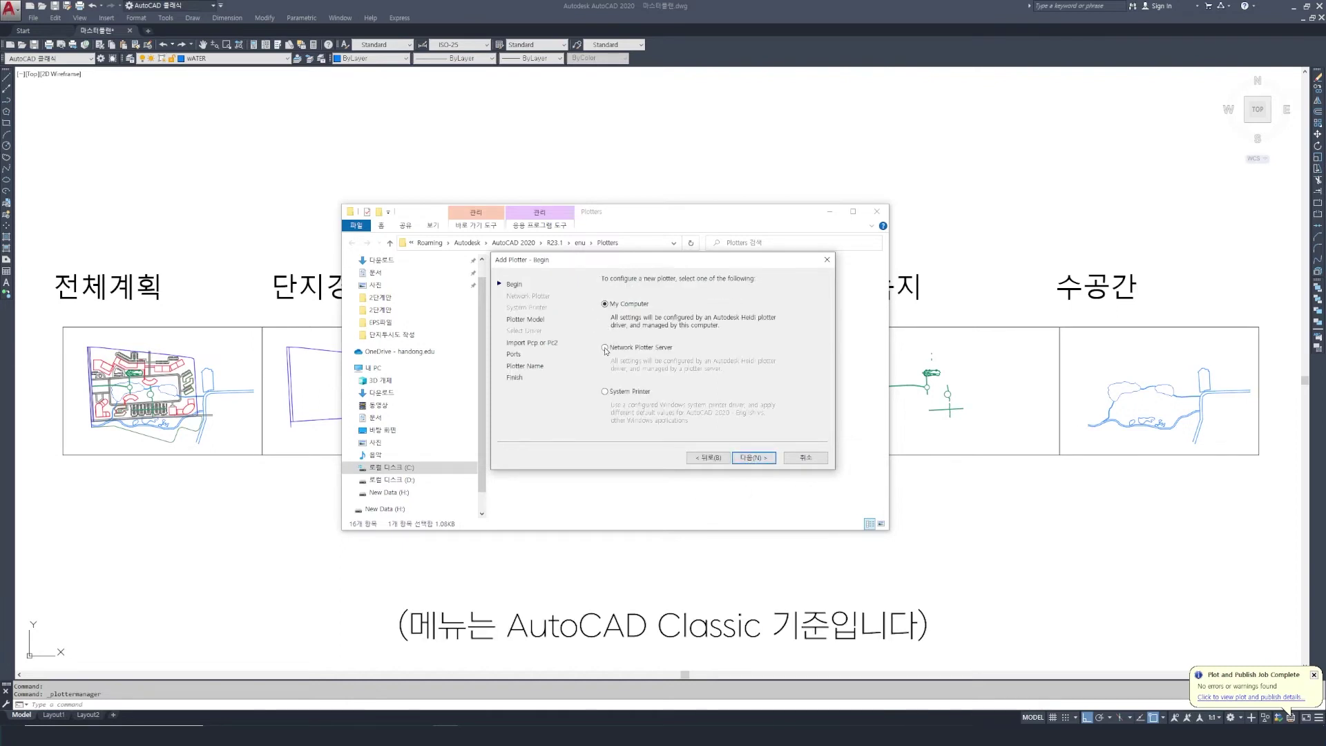
click(754, 457)
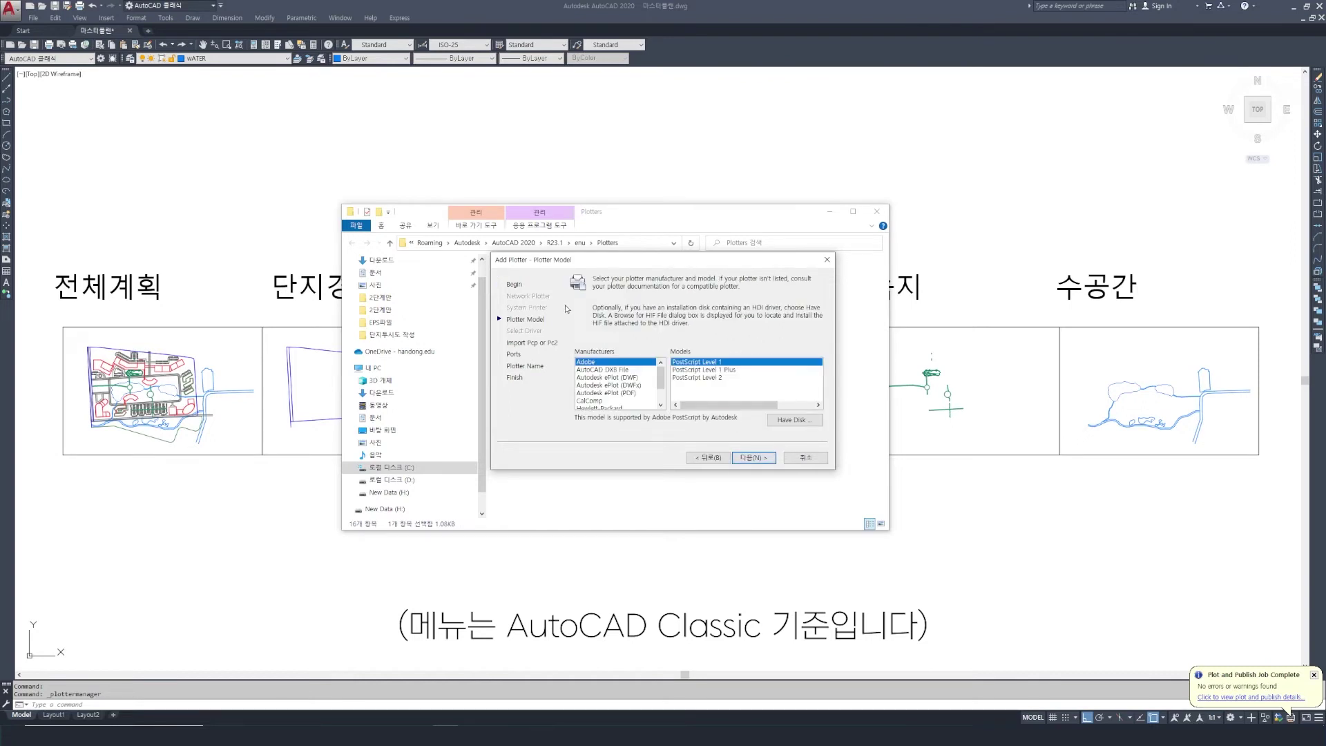
mouse_move(660, 376)
mouse_down()
mouse_move(661, 402)
mouse_move(661, 376)
mouse_up()
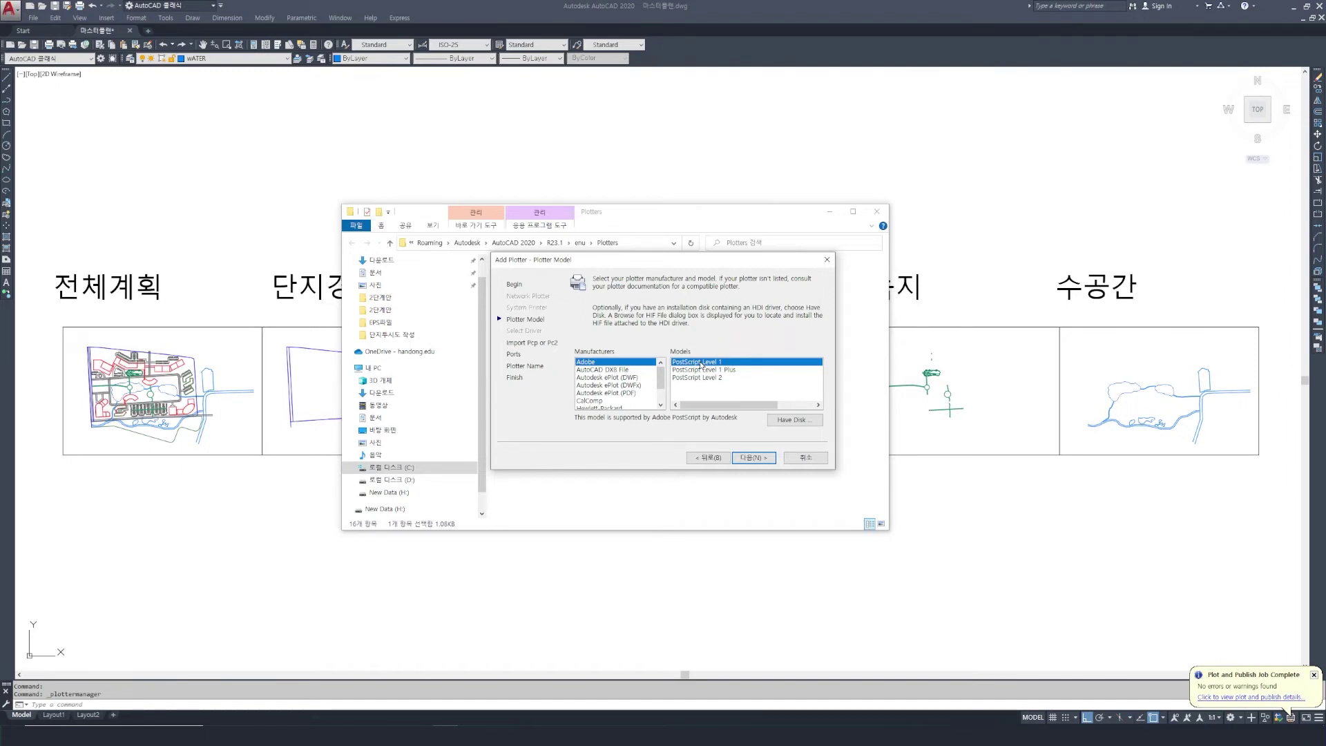
click(747, 456)
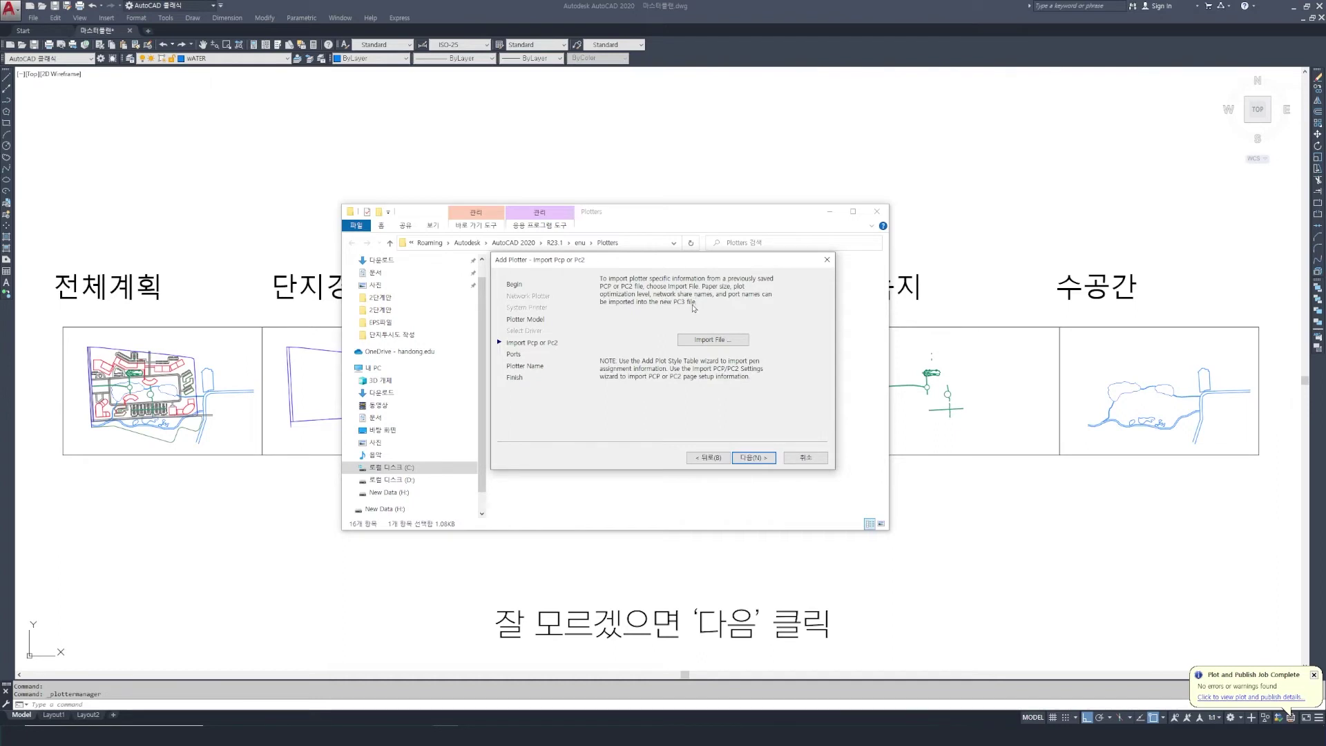
Step: Set the new plotter to Plot to File, name it EPS Export3, and finish the wizard
click(755, 453)
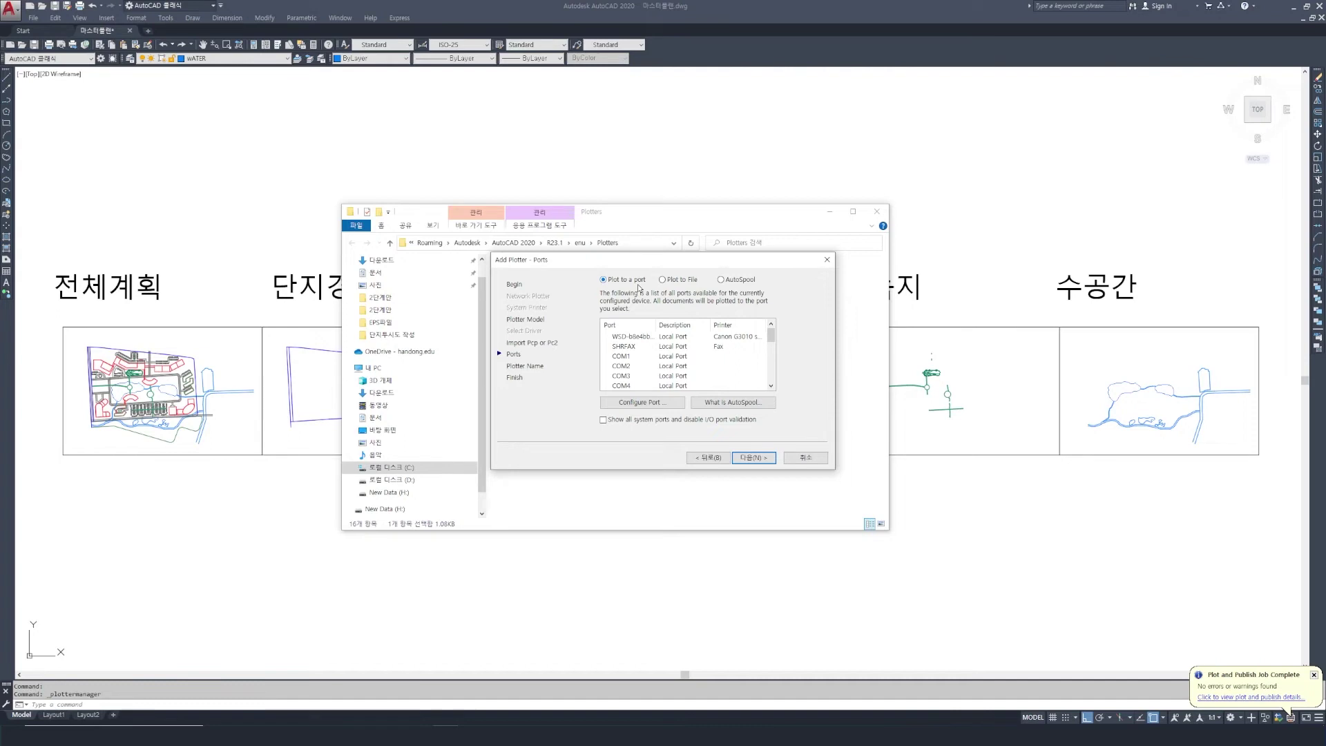
click(663, 279)
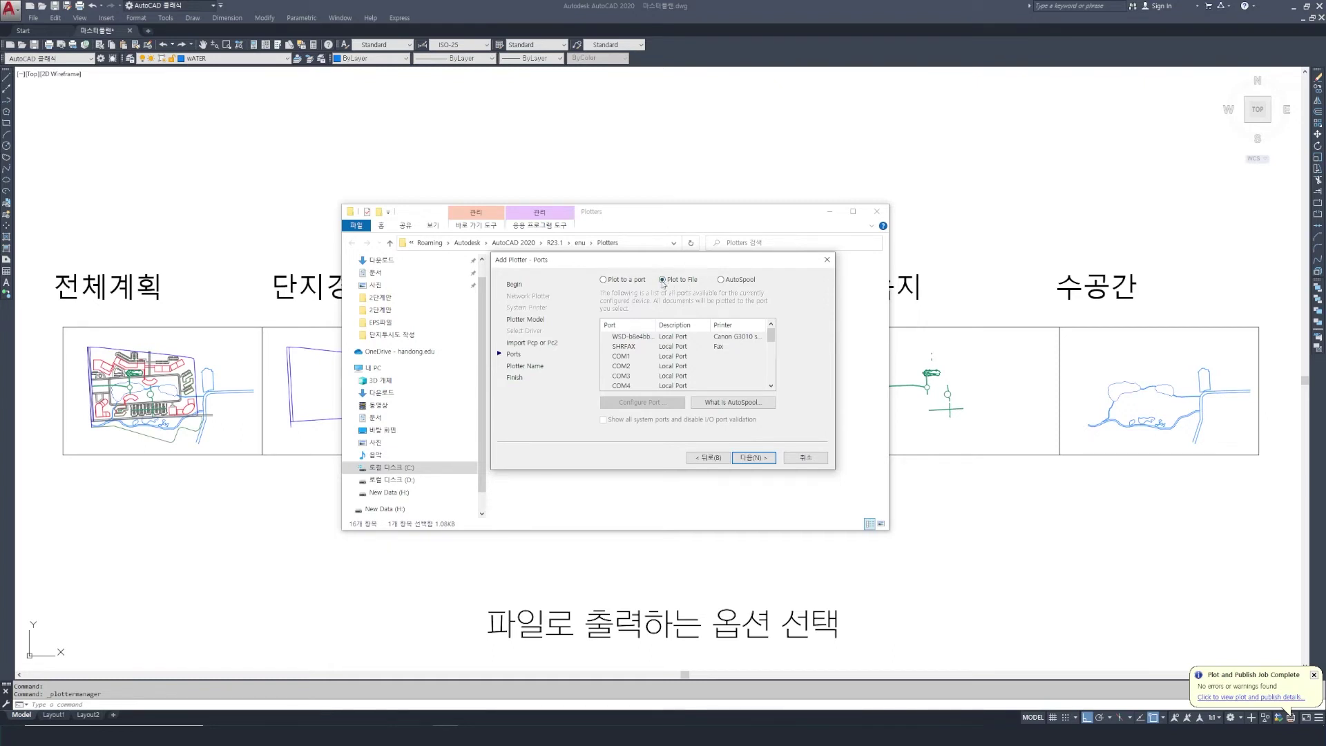
click(753, 456)
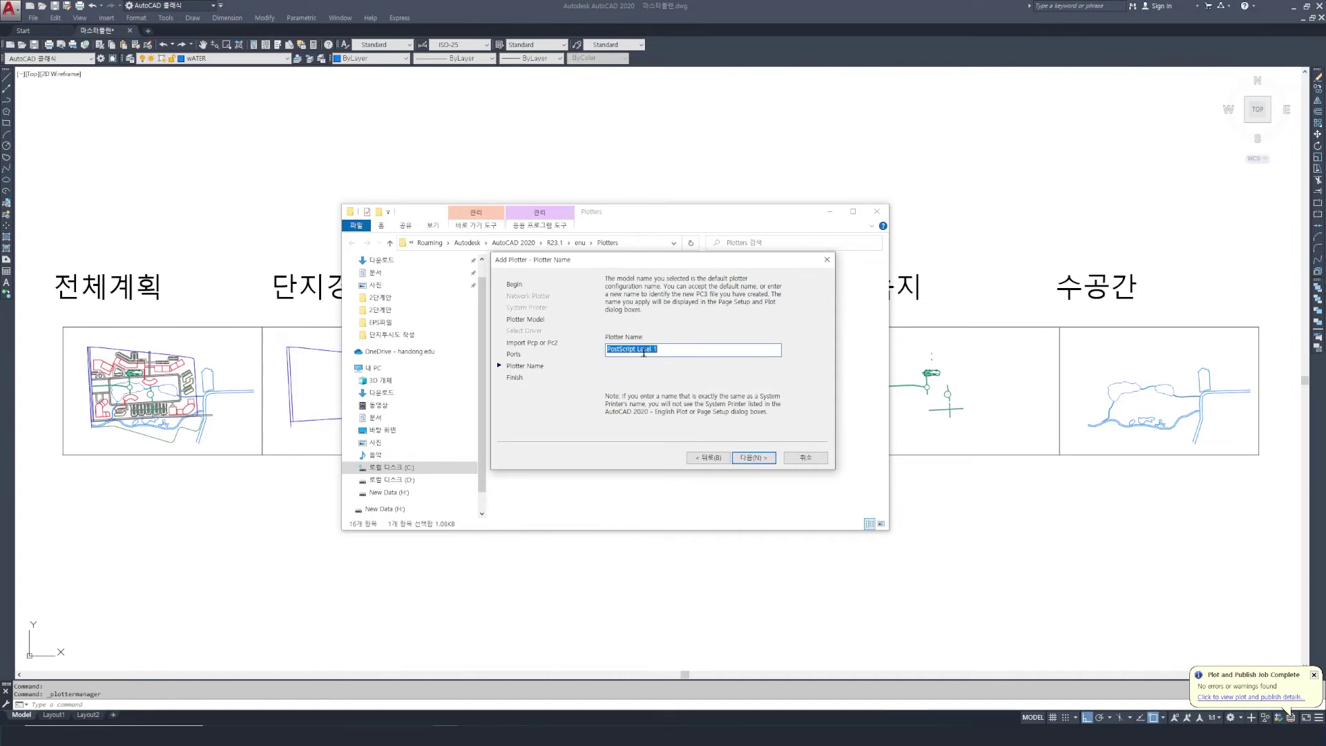
text(EPS)
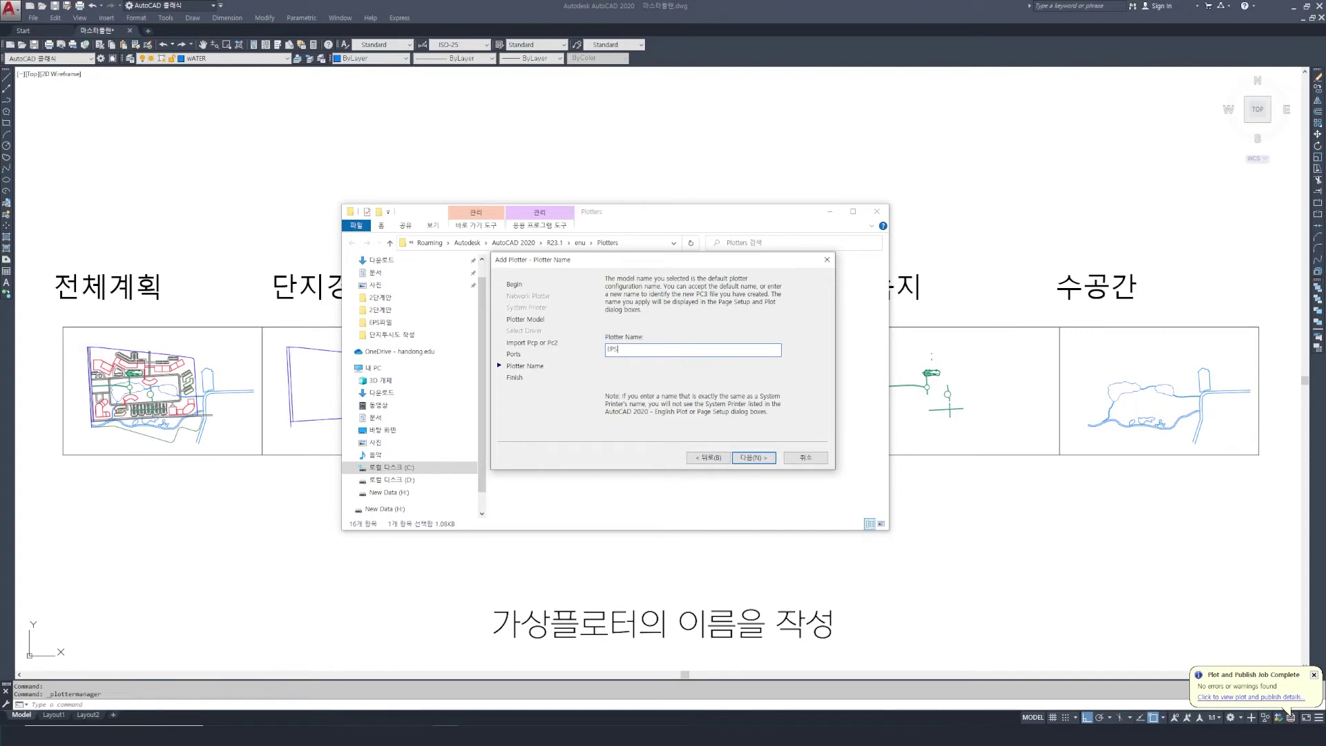
text( Export3)
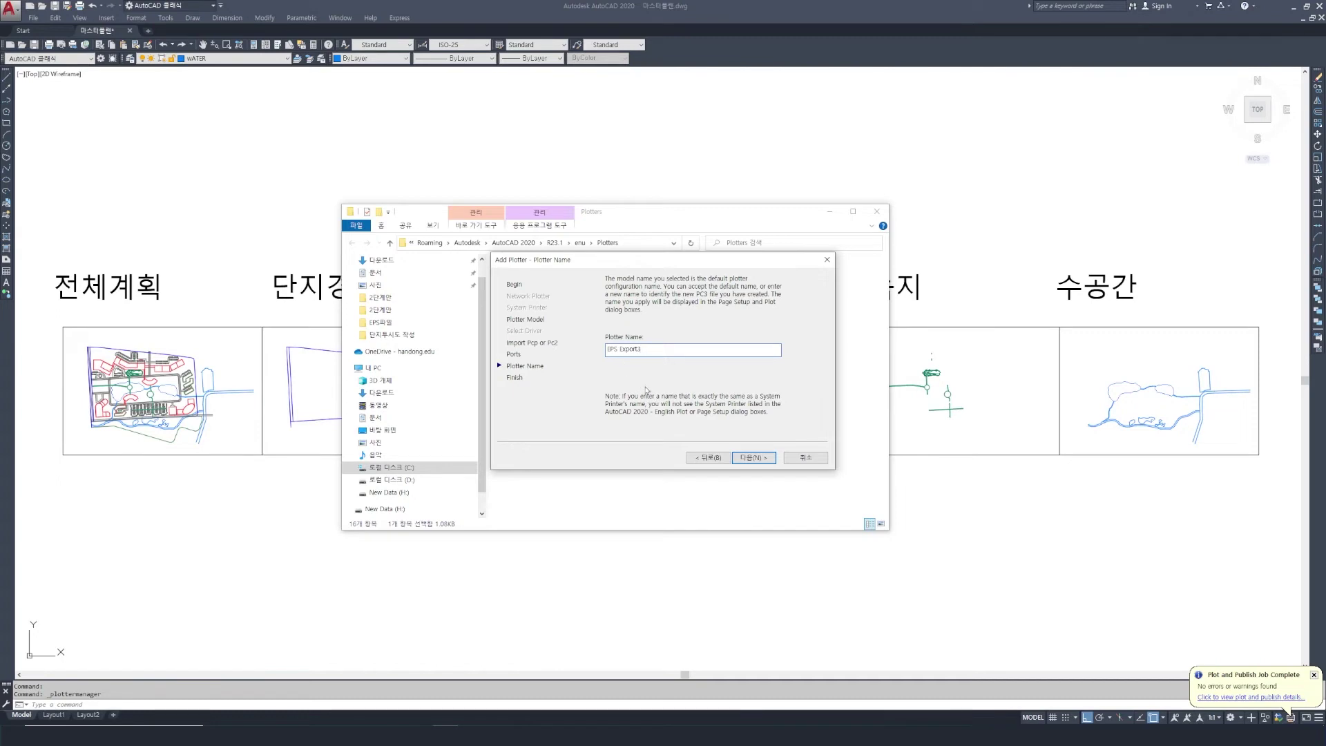
click(753, 457)
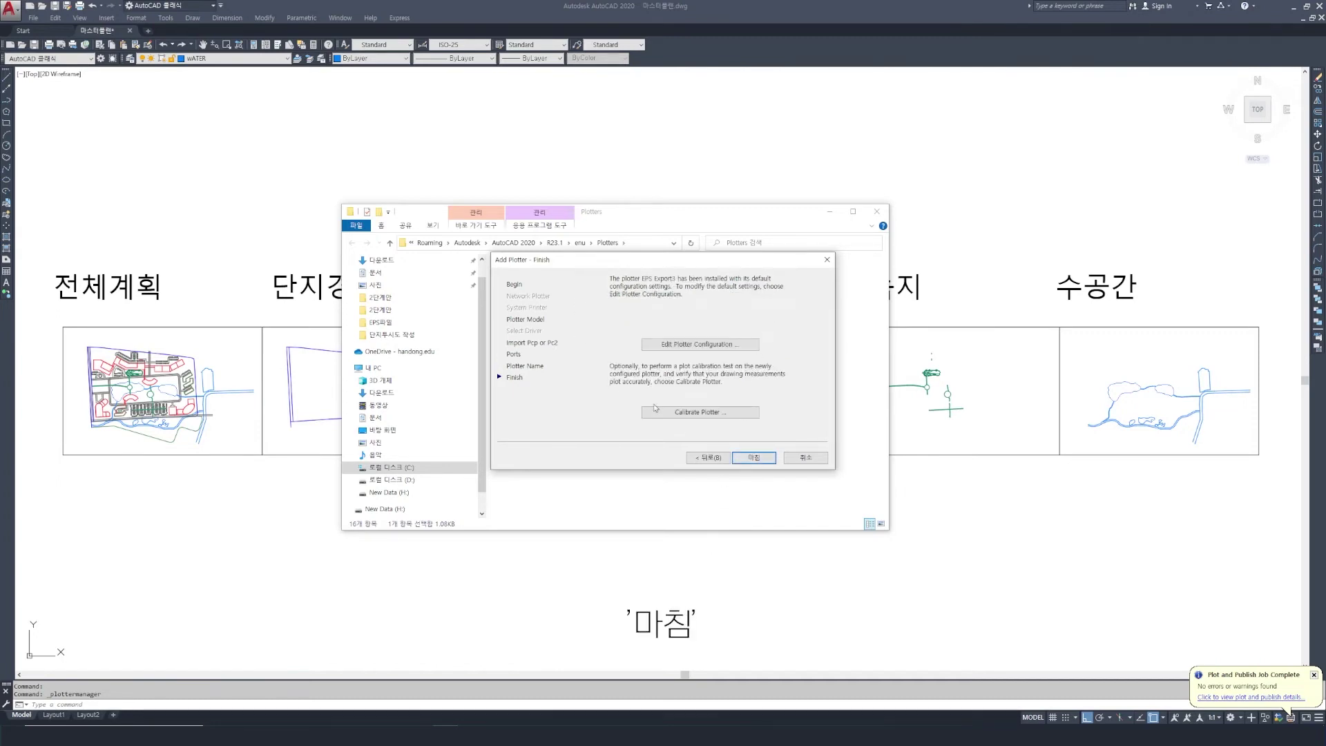
click(751, 459)
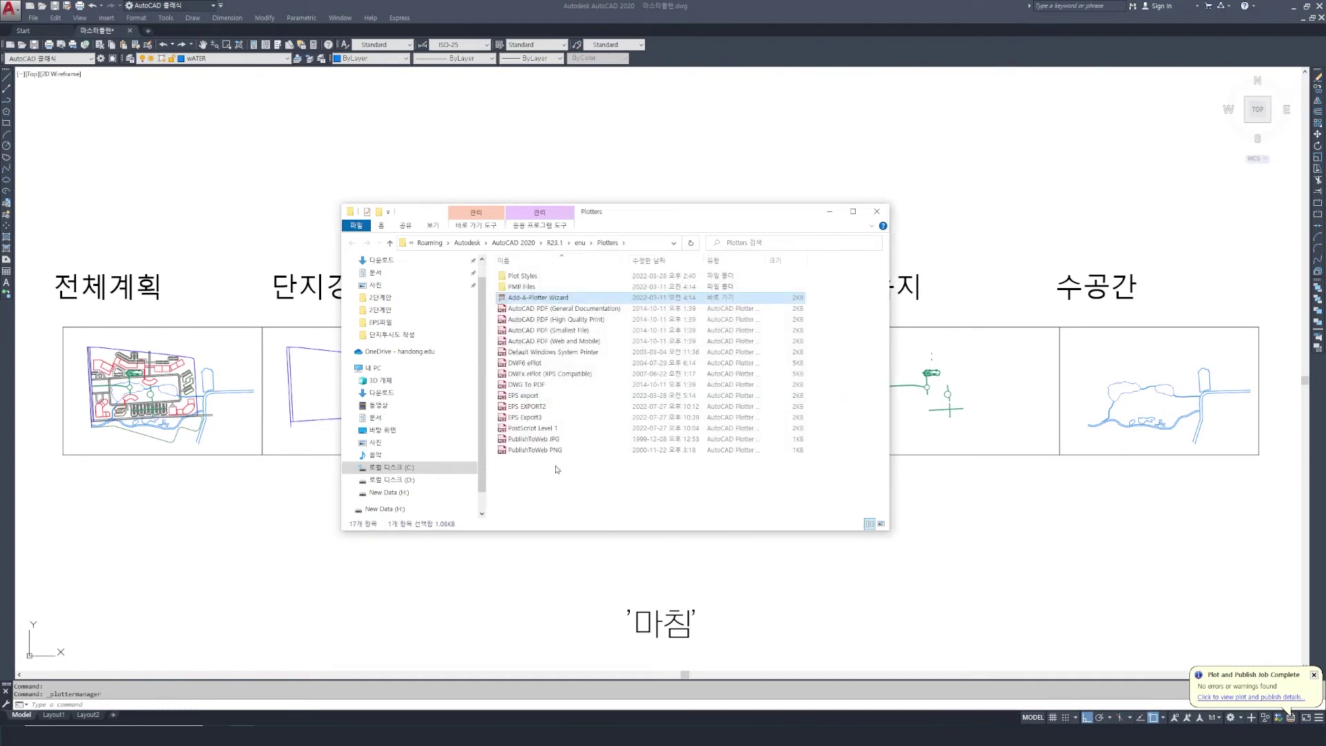
click(876, 211)
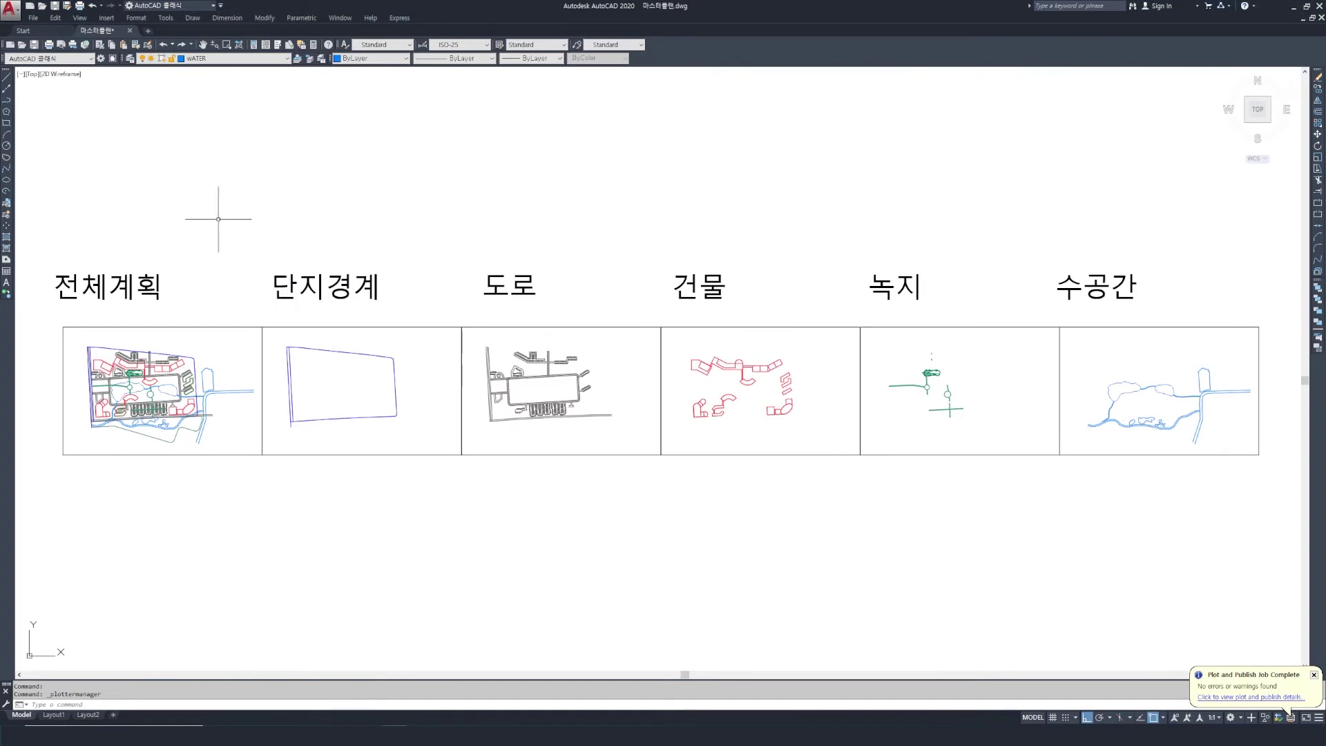
Step: Set up a plot with the EPS Export3.pc3 plotter and ISO A3 (420.00 x 297.00 MM) paper
click(33, 18)
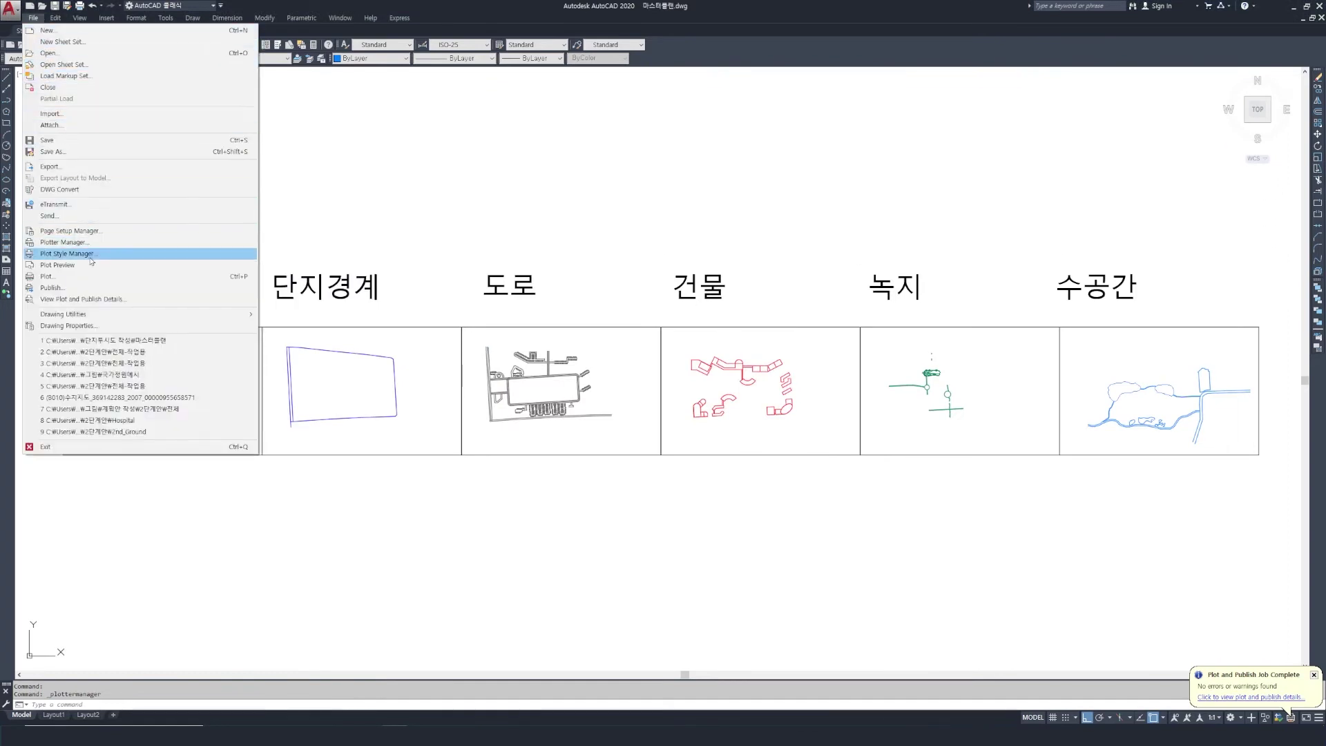
click(69, 272)
click(589, 289)
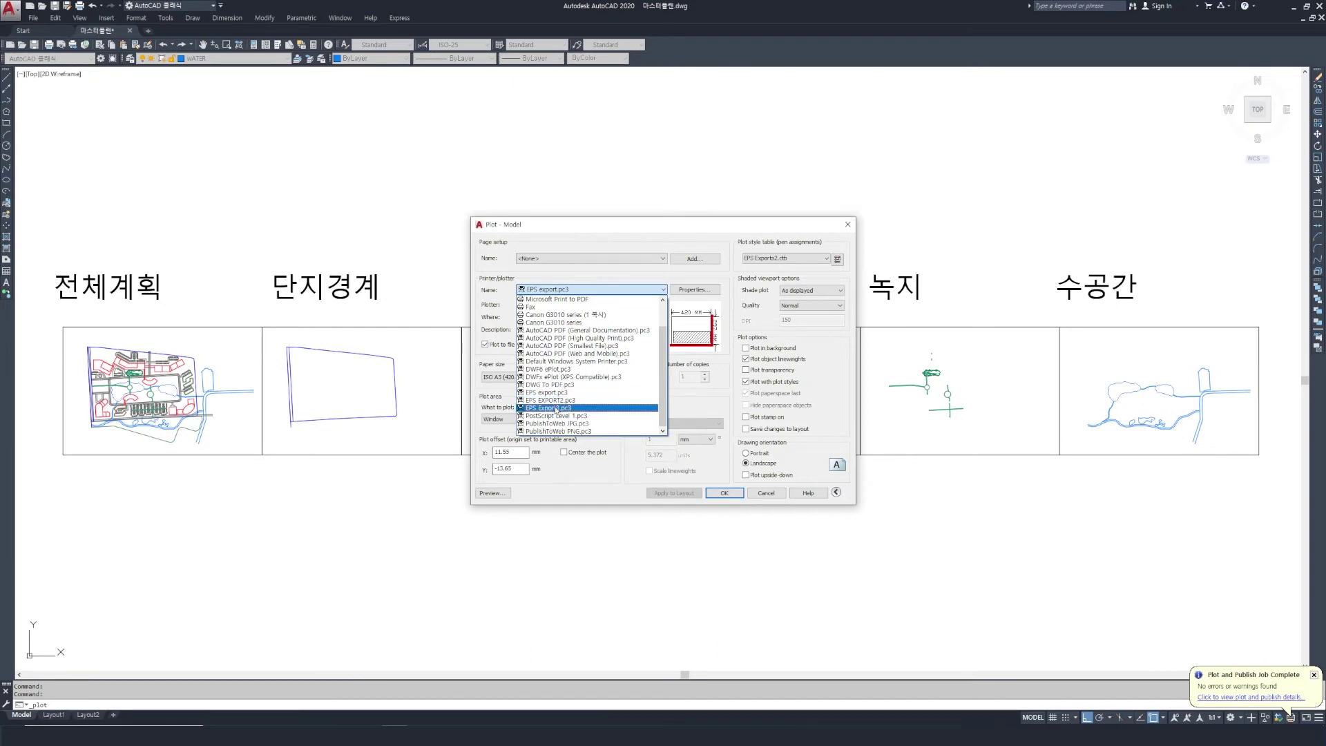
click(557, 408)
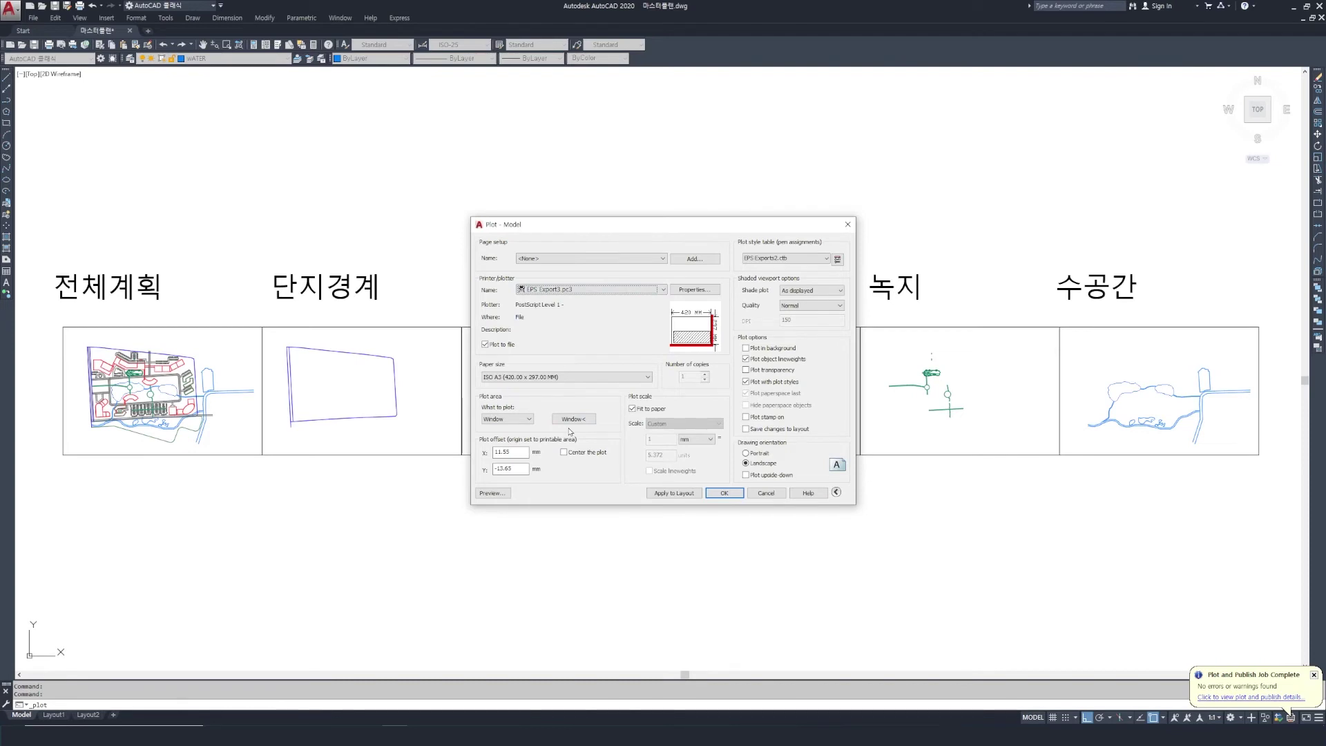
click(542, 378)
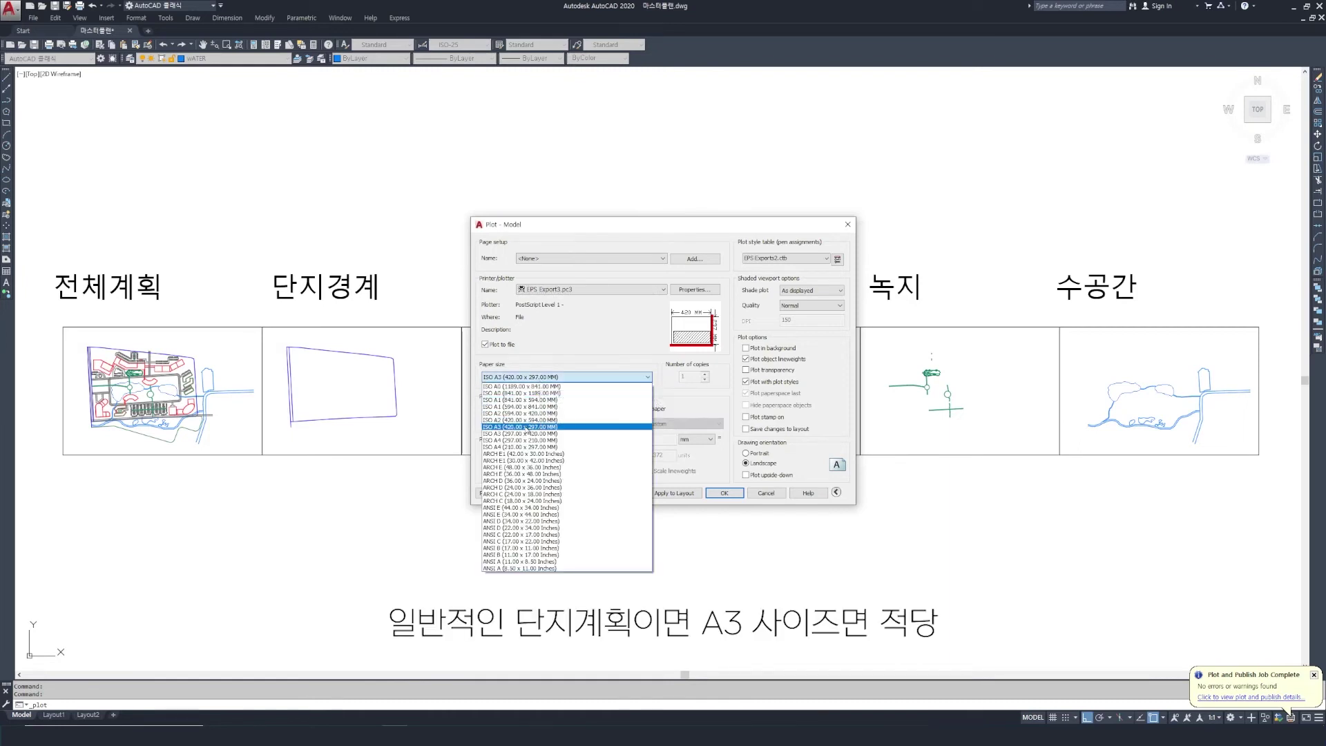
click(527, 428)
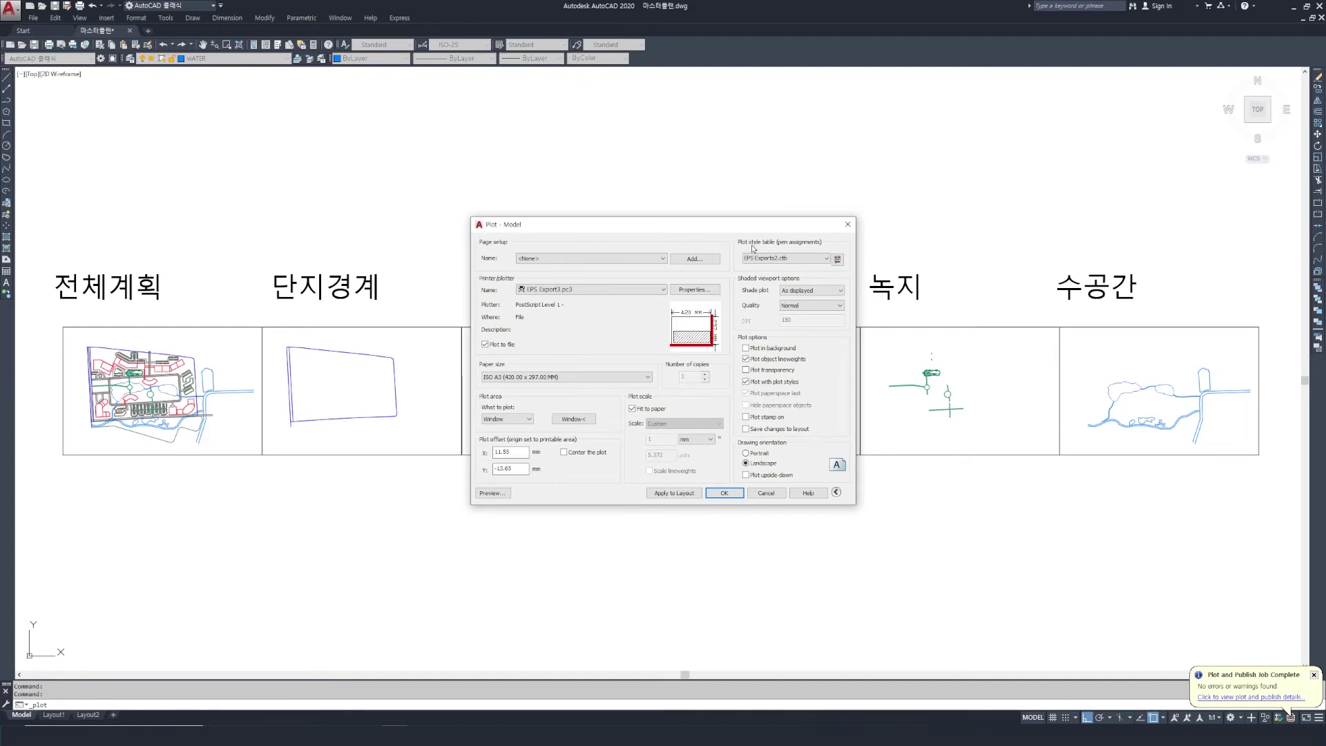
Step: Create a new color-dependent plot style table from scratch and name it EPS Export3
click(804, 258)
click(805, 262)
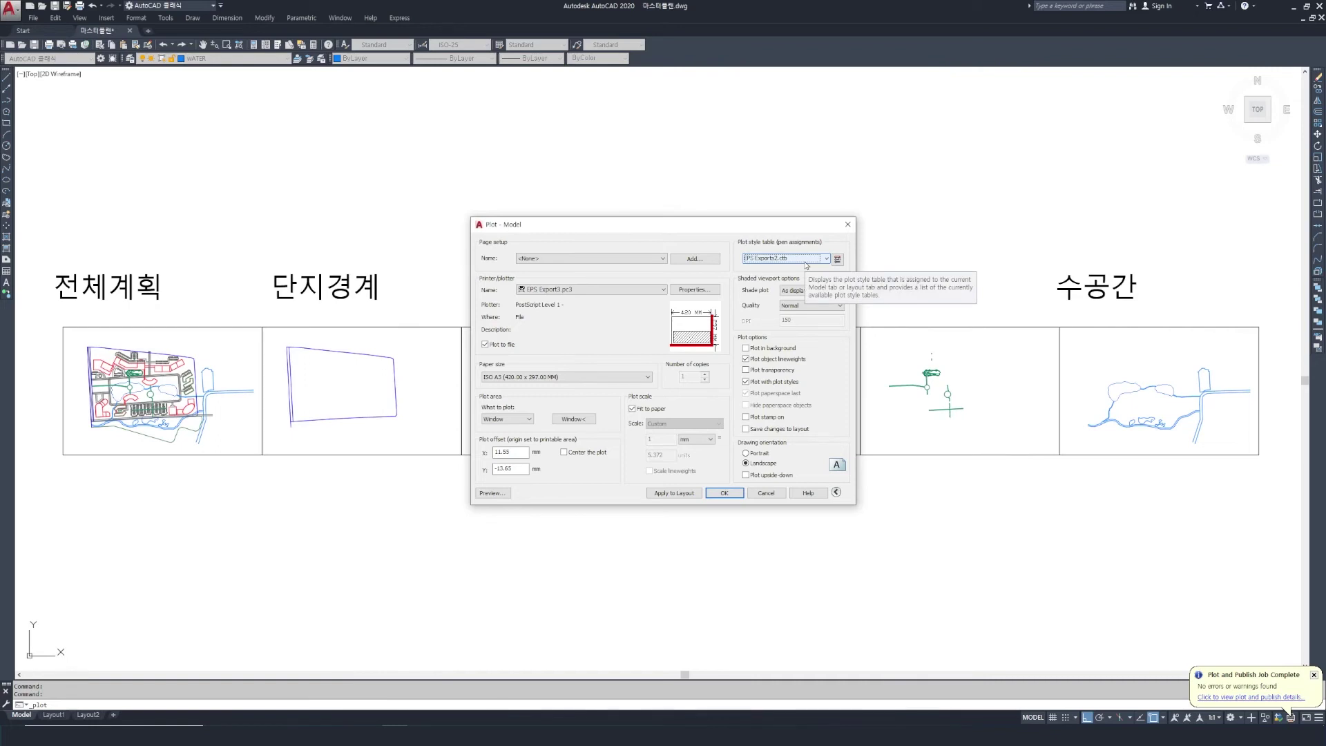
click(826, 260)
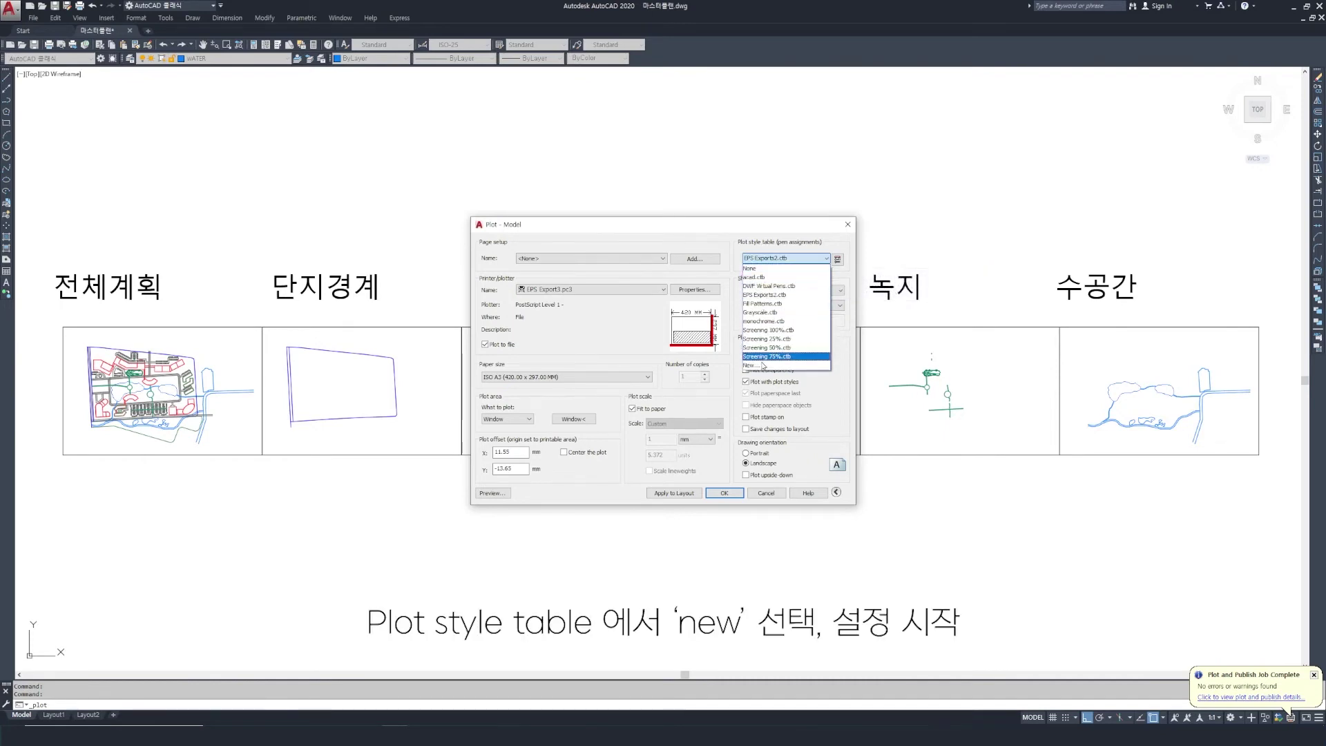
click(759, 365)
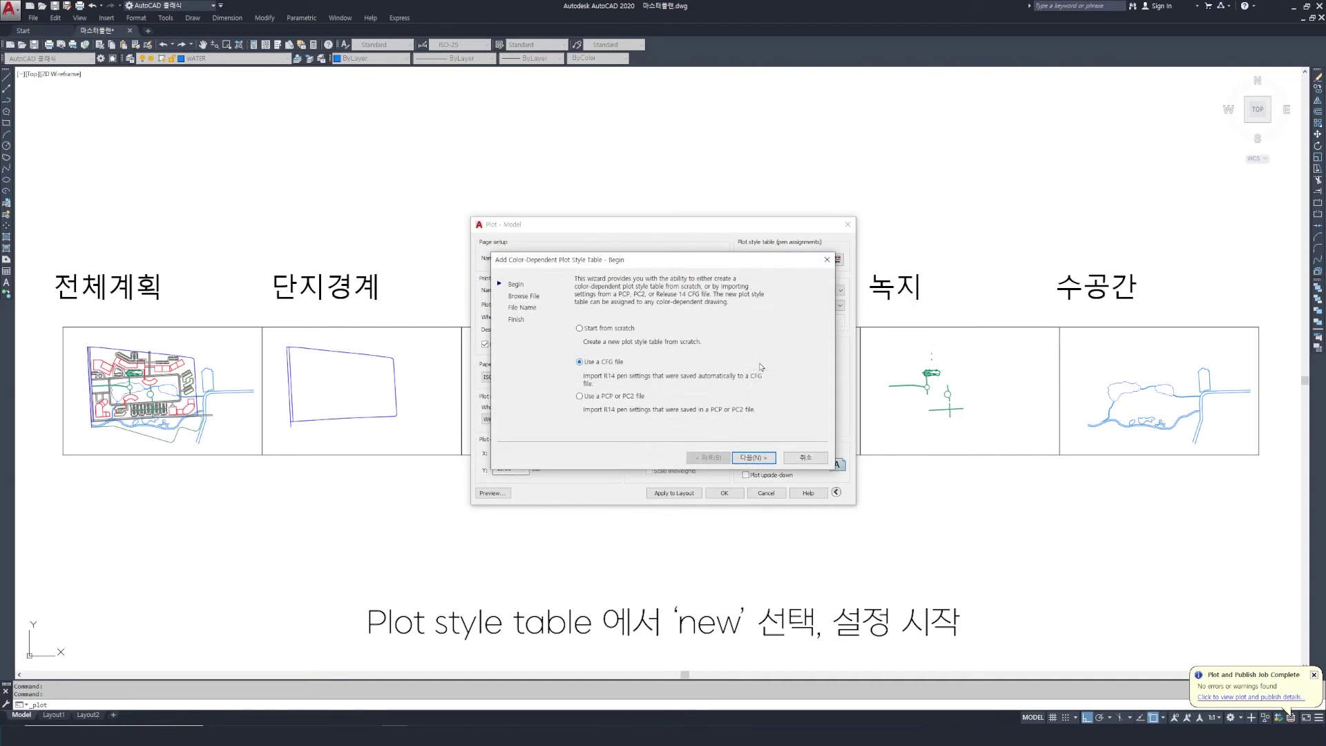
click(621, 330)
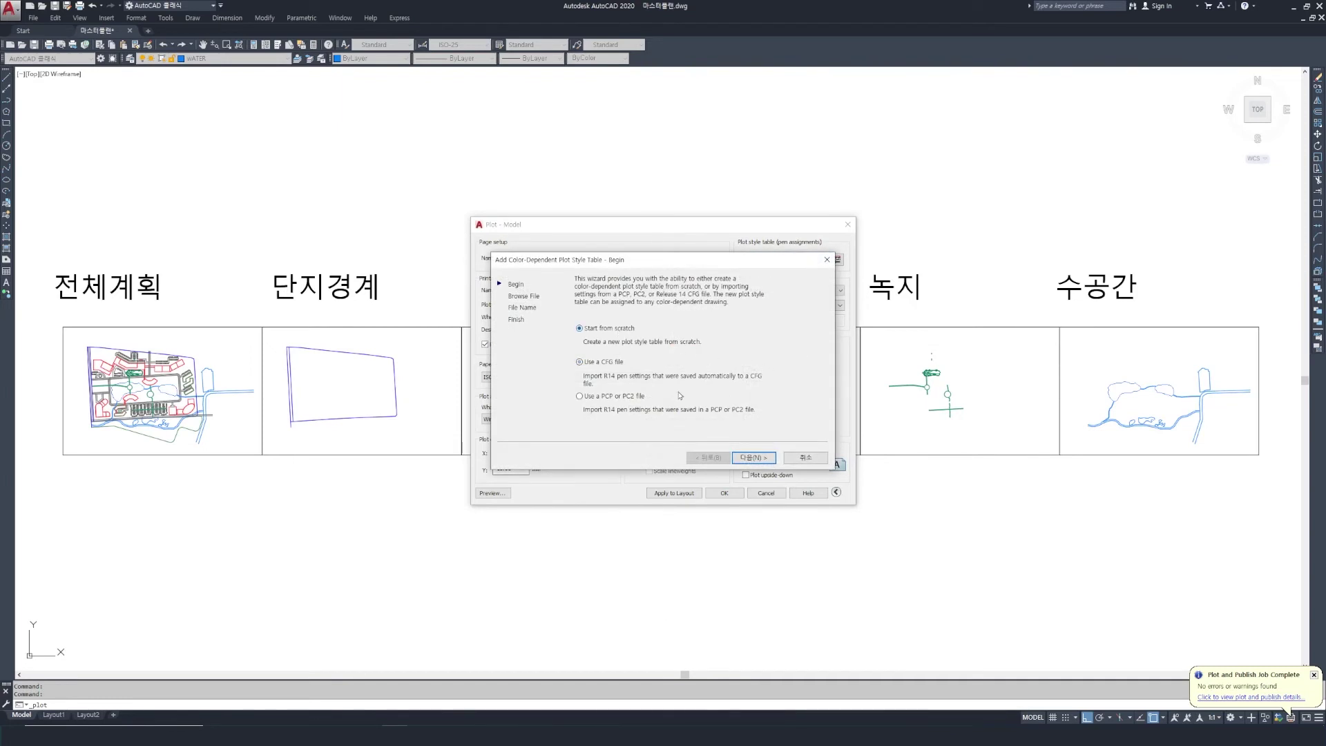
click(753, 457)
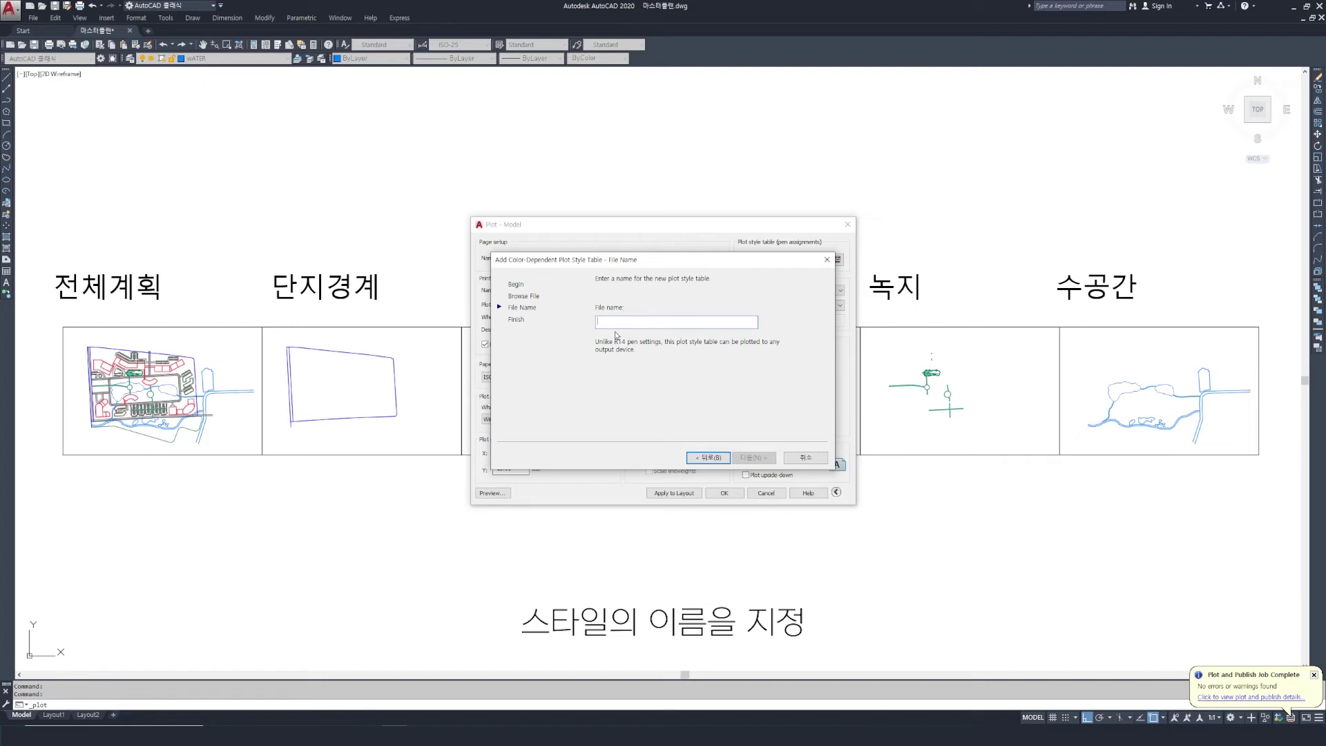
text(EPS Export3)
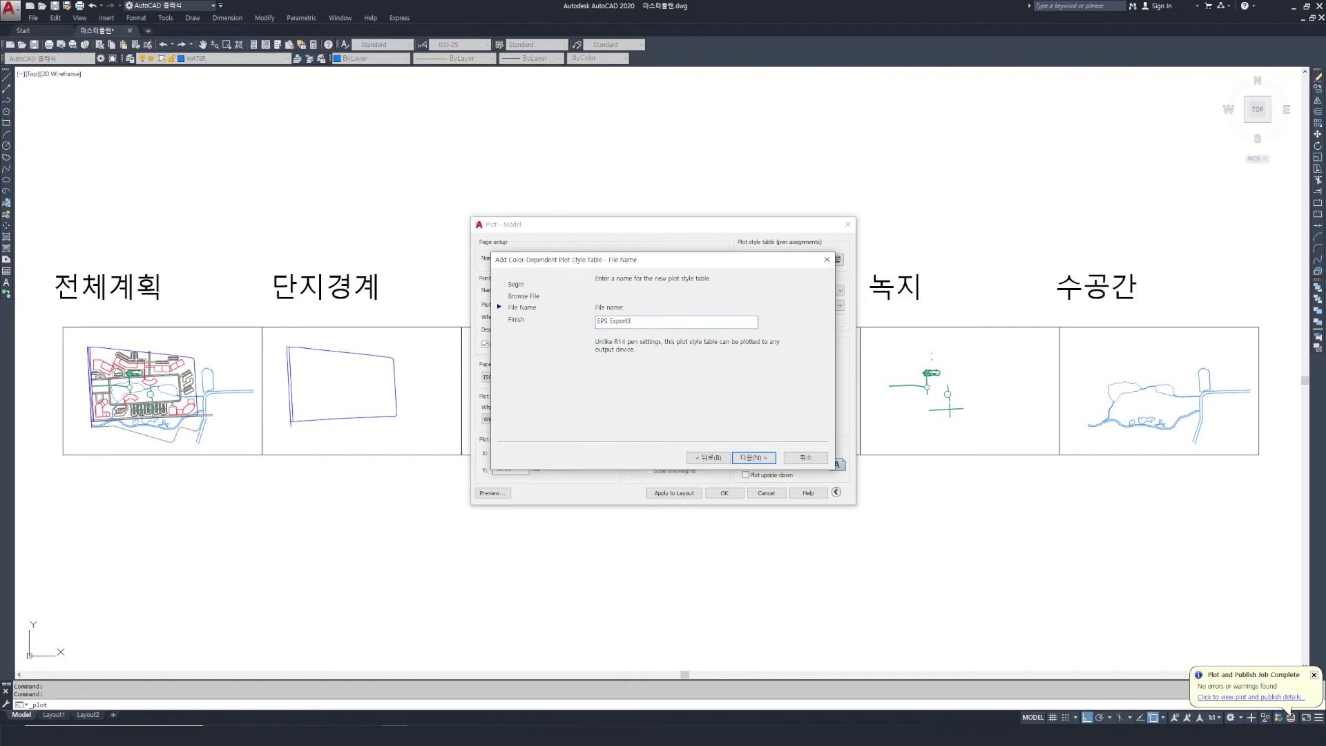
click(753, 457)
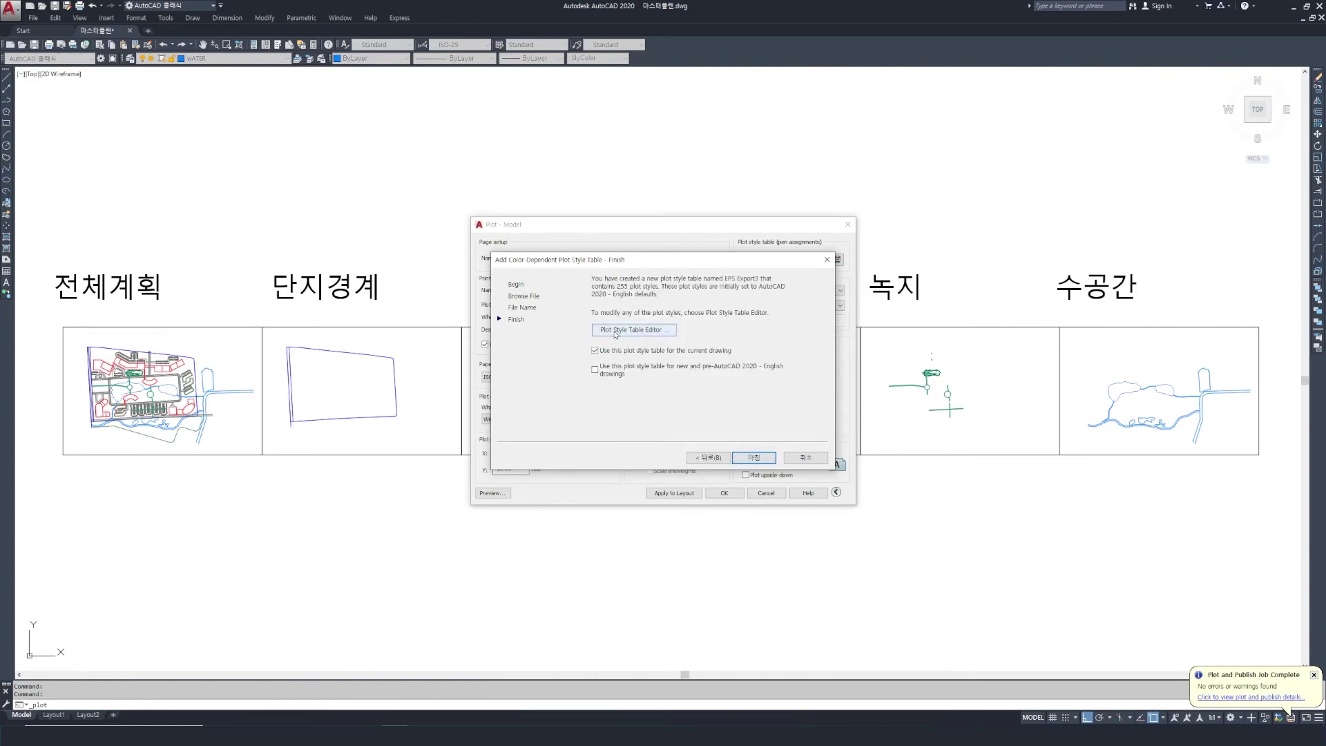
Step: Open the EPS Export3 plot style table for editing and set the plotted color of Color 1 to Black
click(652, 334)
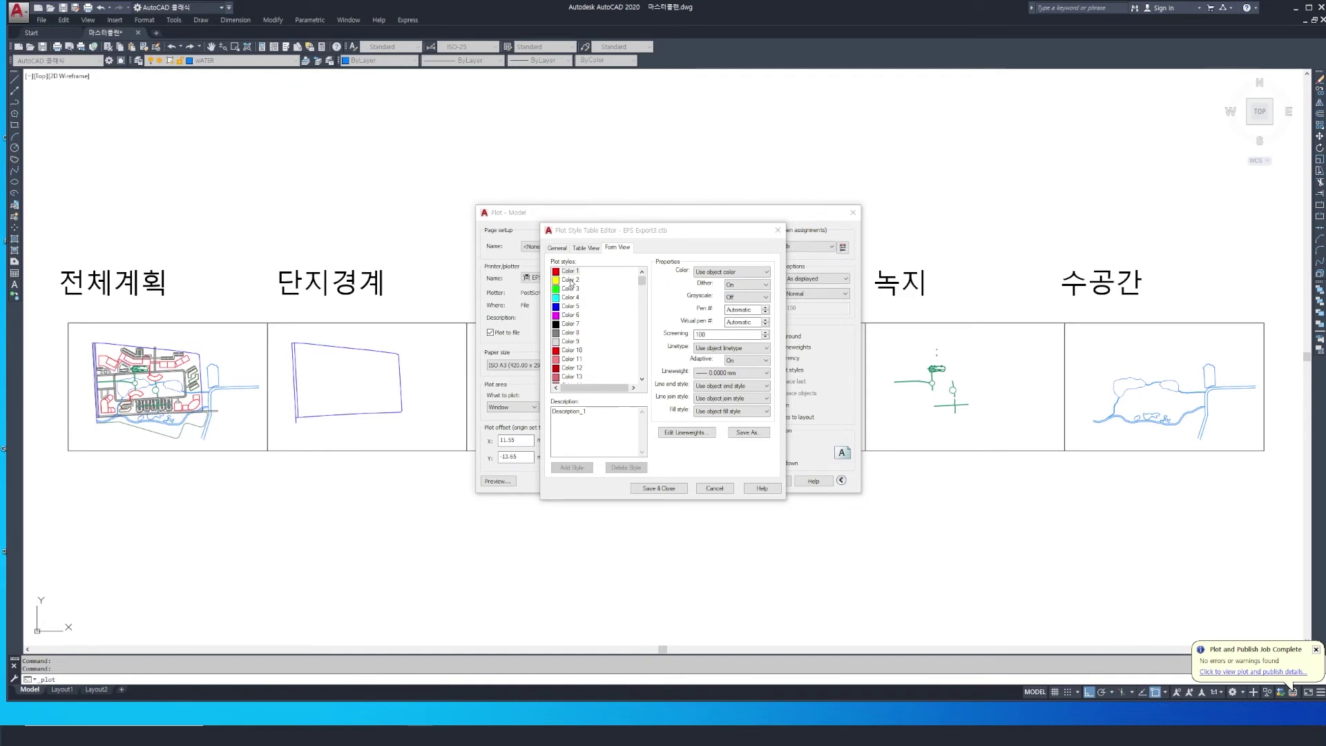
click(714, 273)
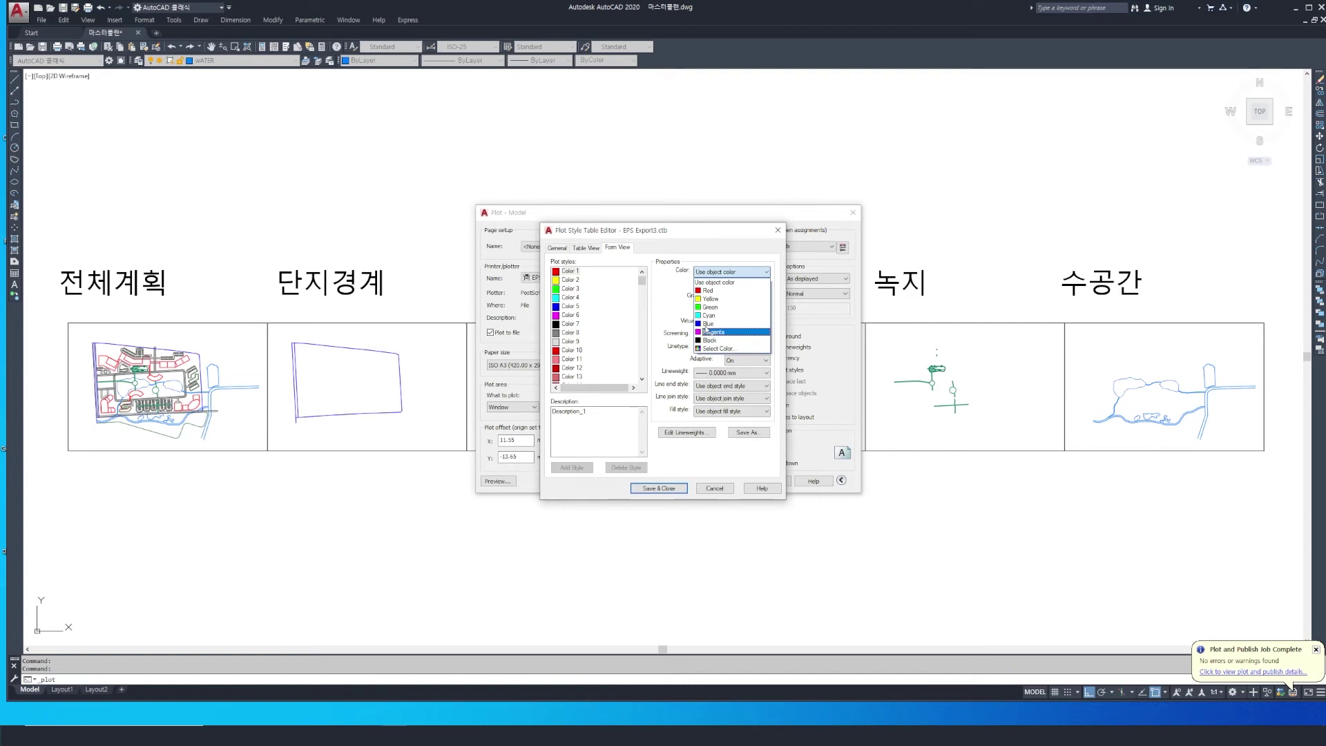
click(714, 282)
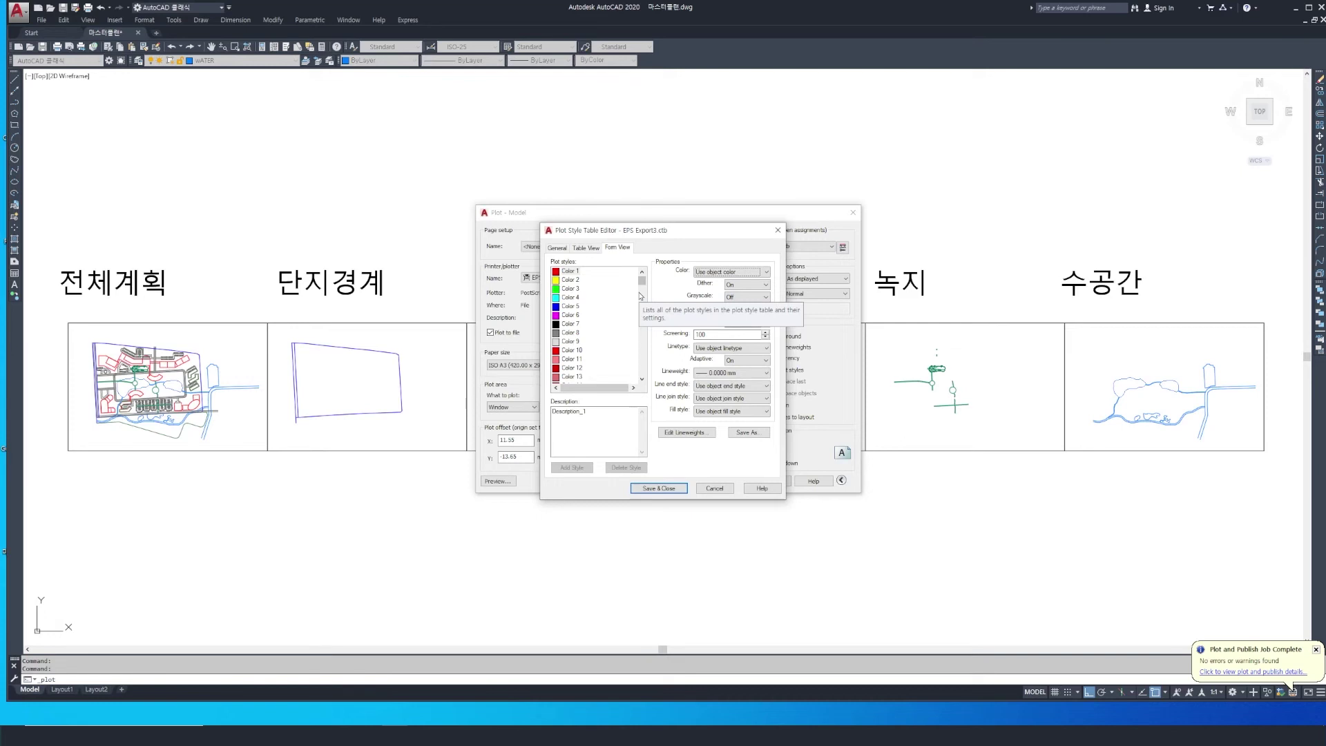
click(570, 271)
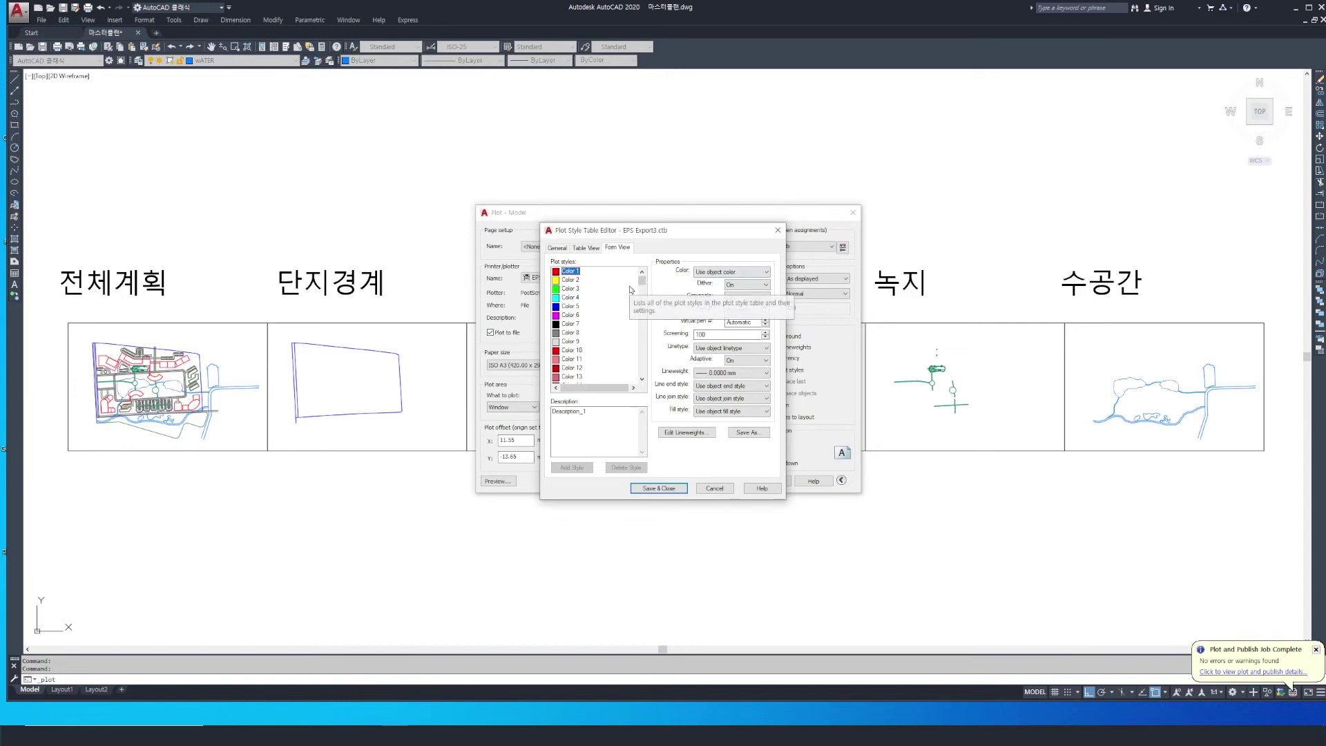
click(725, 271)
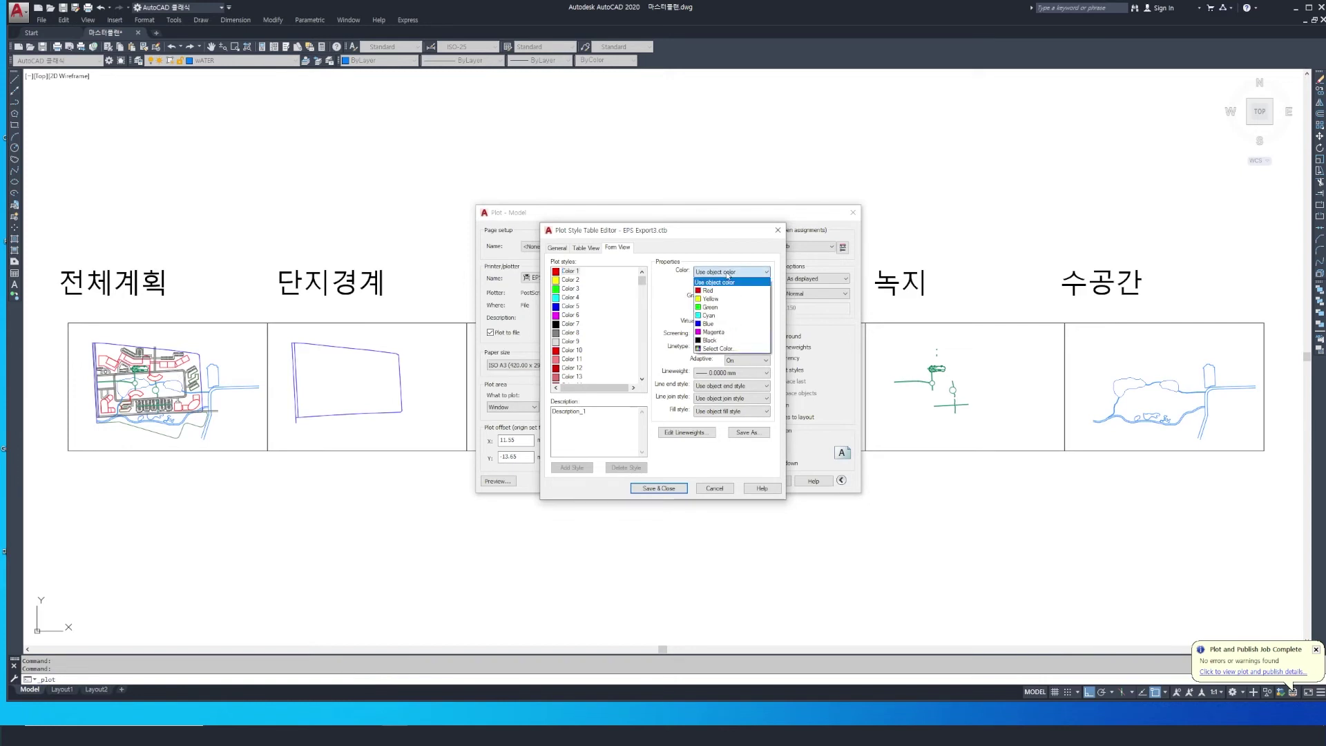
click(711, 340)
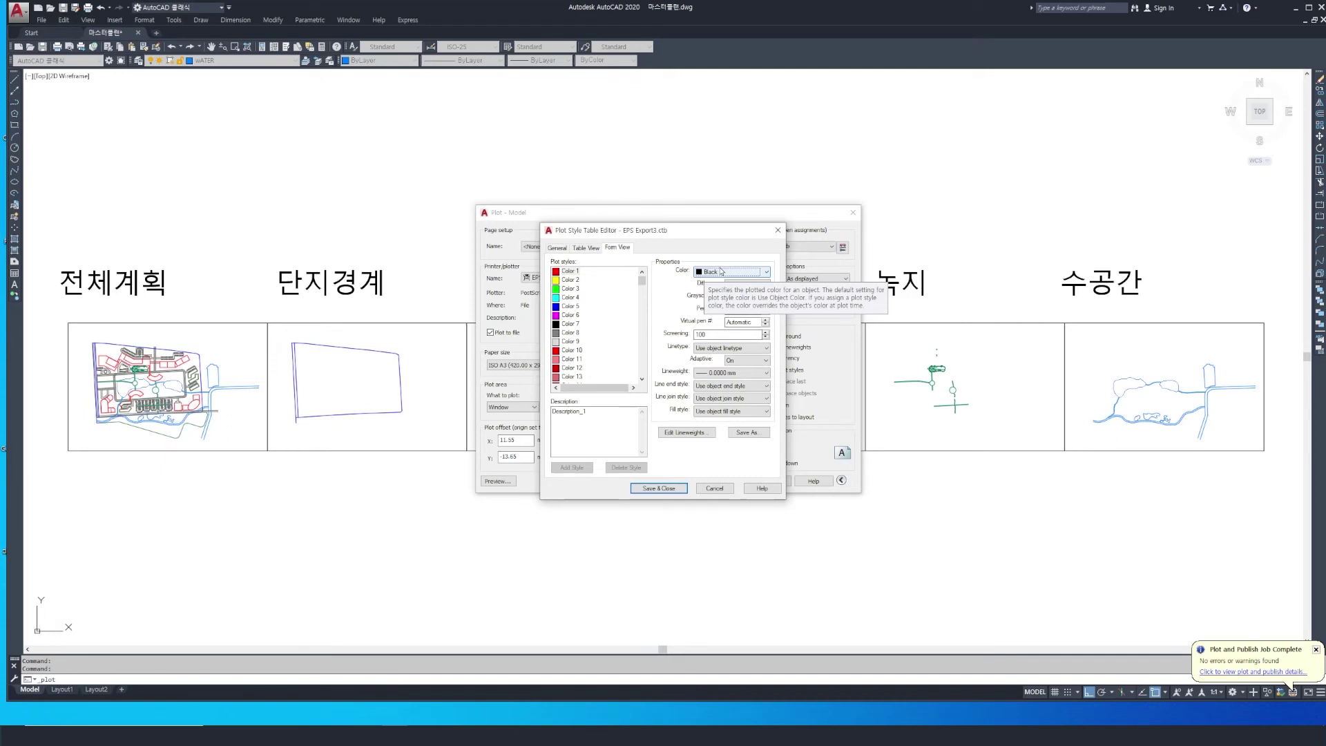
Step: Set the plotted color of all plot styles from Color 1 through Color 255 to Black
click(608, 270)
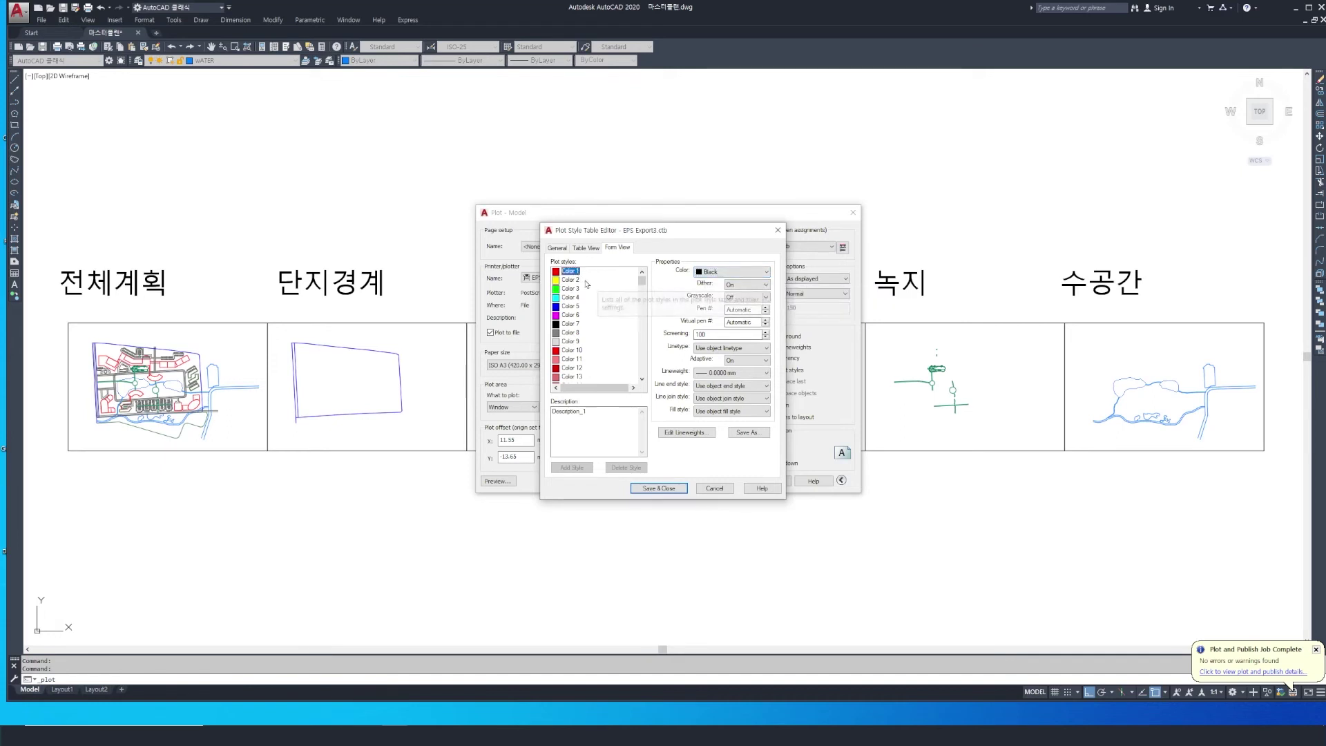
drag(642, 280, 637, 384)
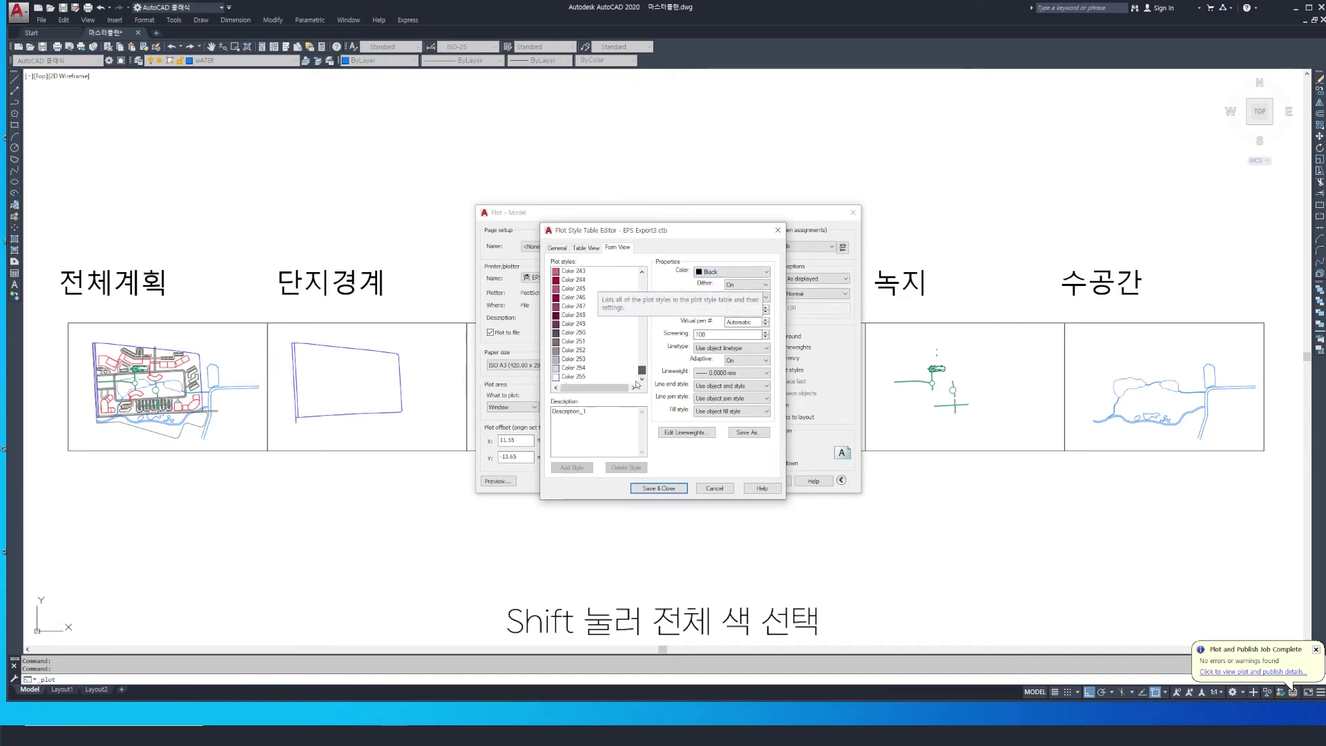
shift+click(581, 377)
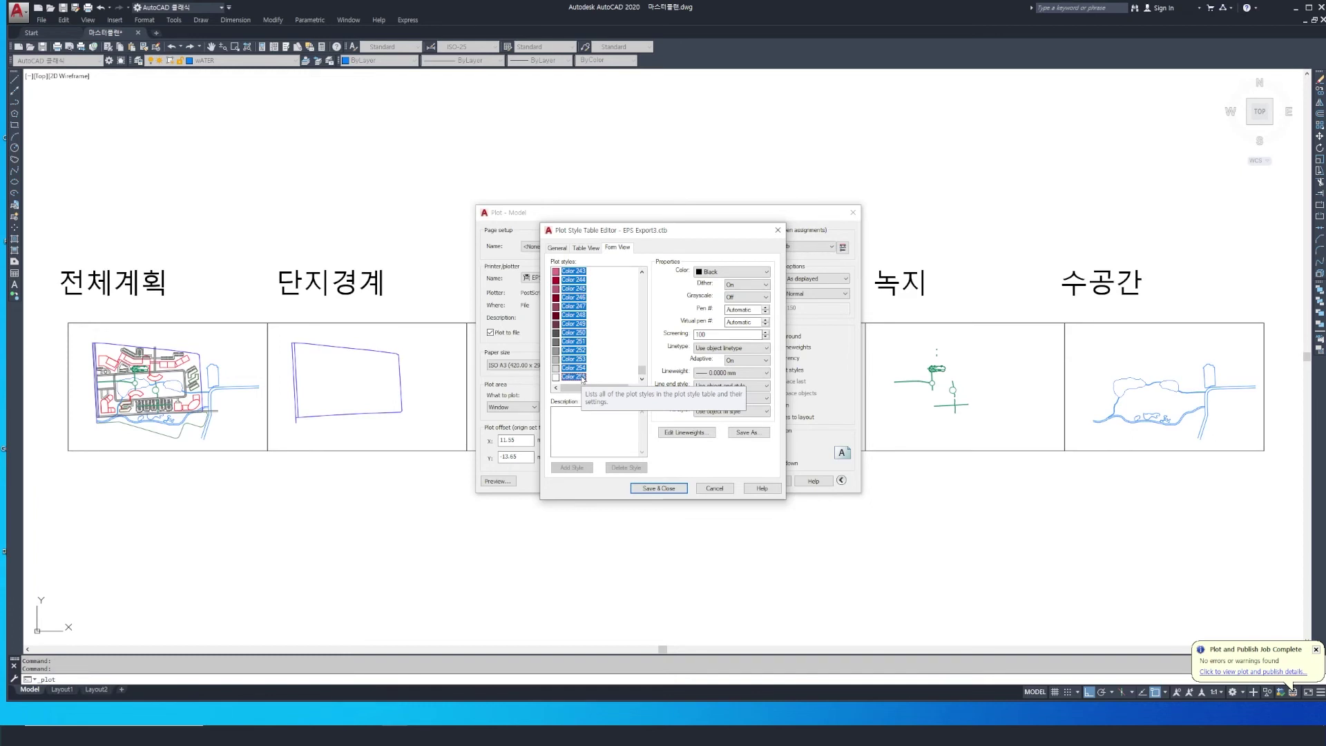
click(734, 272)
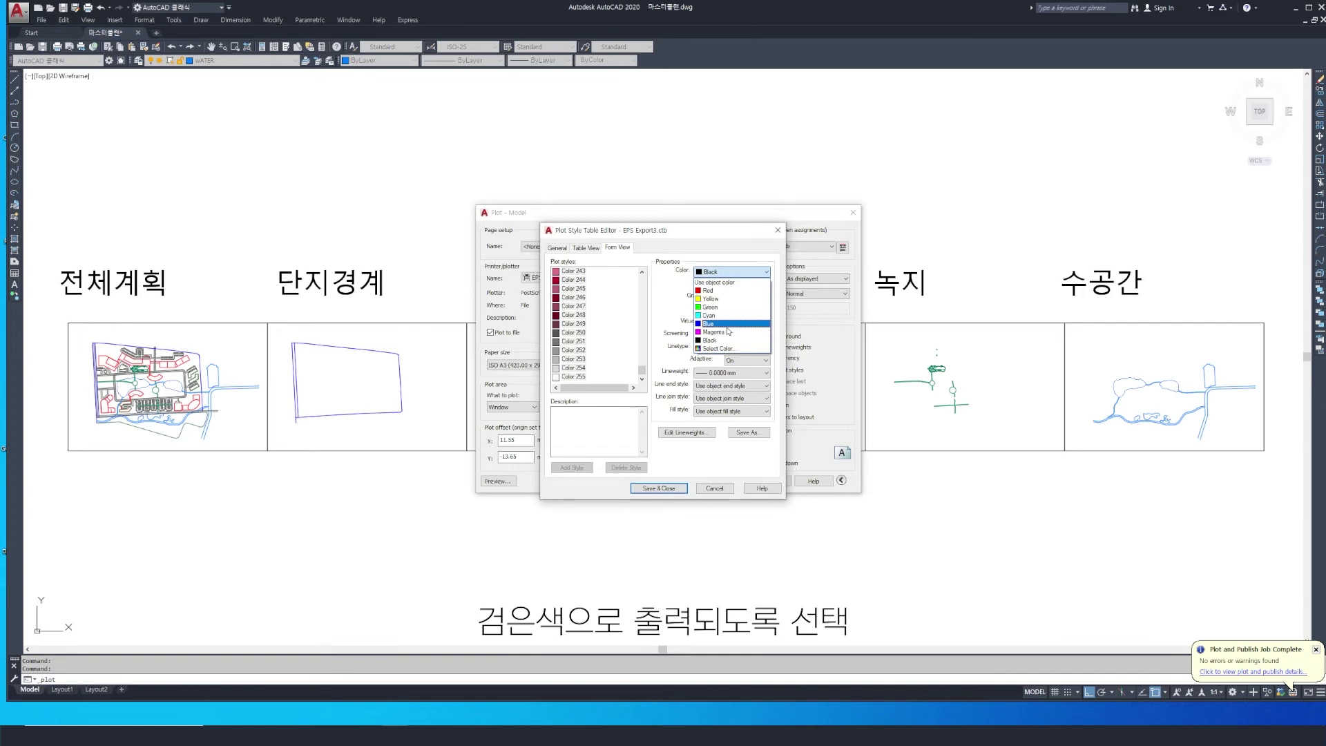
click(718, 339)
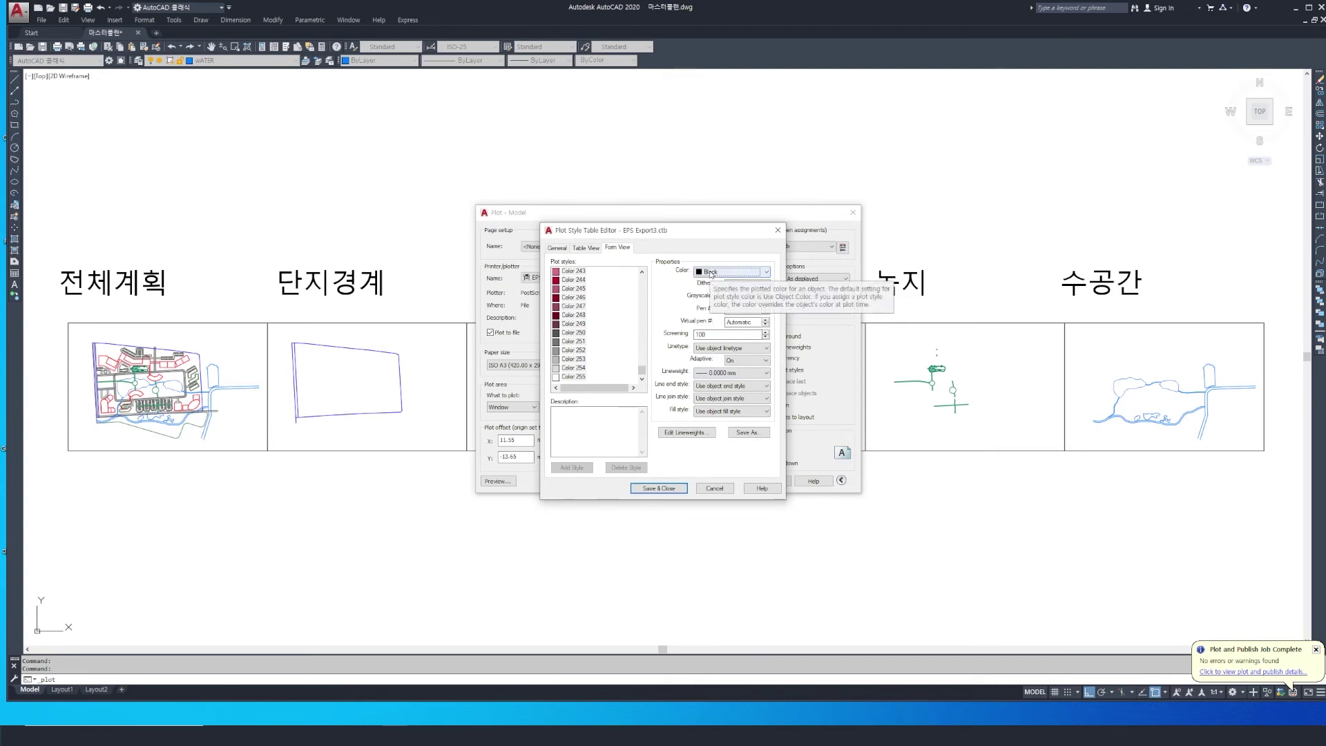
Step: Save the edited EPS Export3 plot style table and finish the wizard, using the table for the current drawing
click(764, 373)
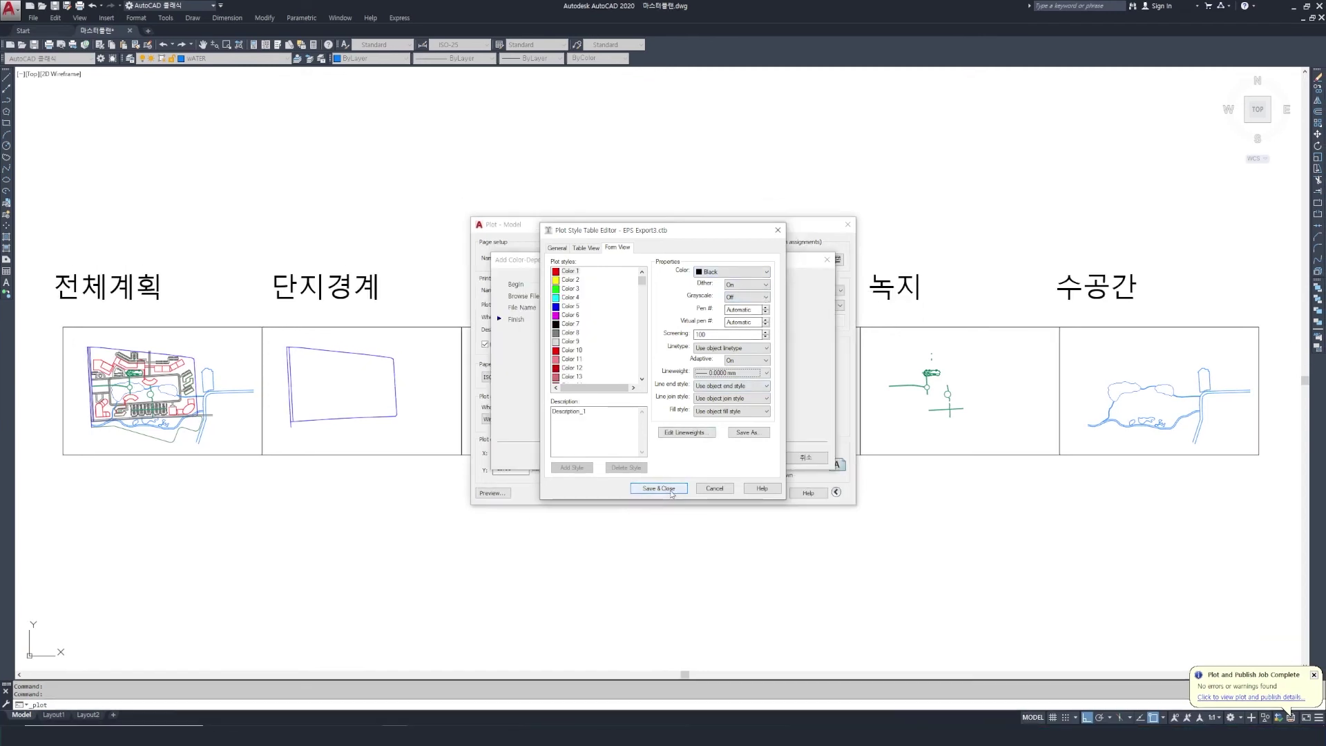
click(671, 491)
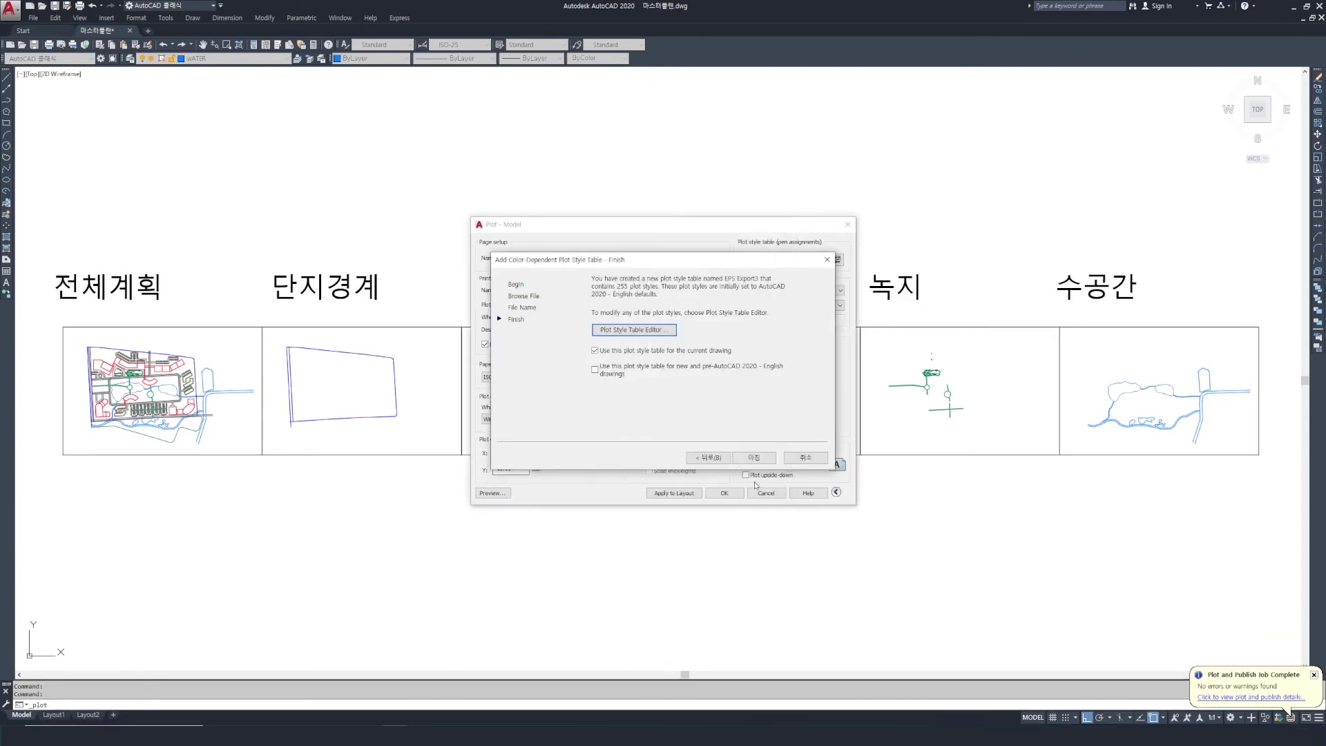
click(753, 457)
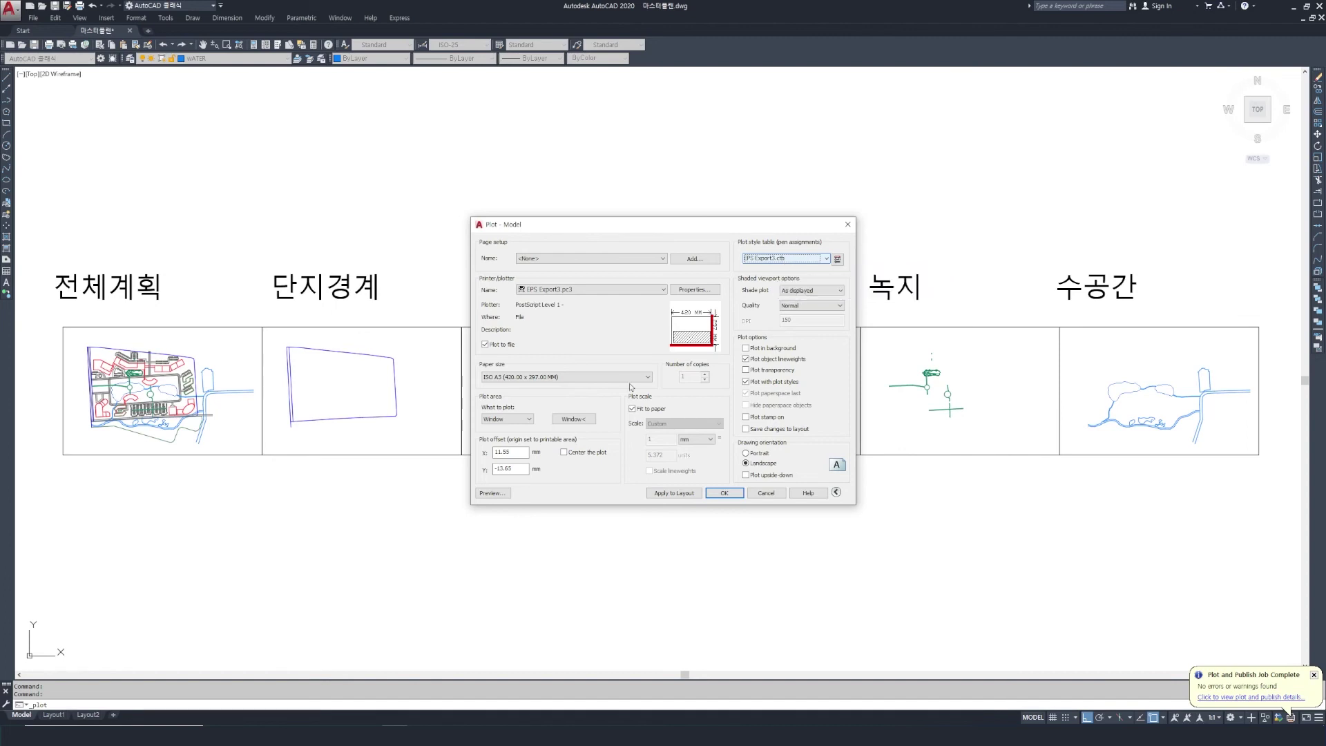
Step: Set the plot area to a window spanning opposite corners of the 전체계획 frame and preview the plot
drag(637, 234, 661, 485)
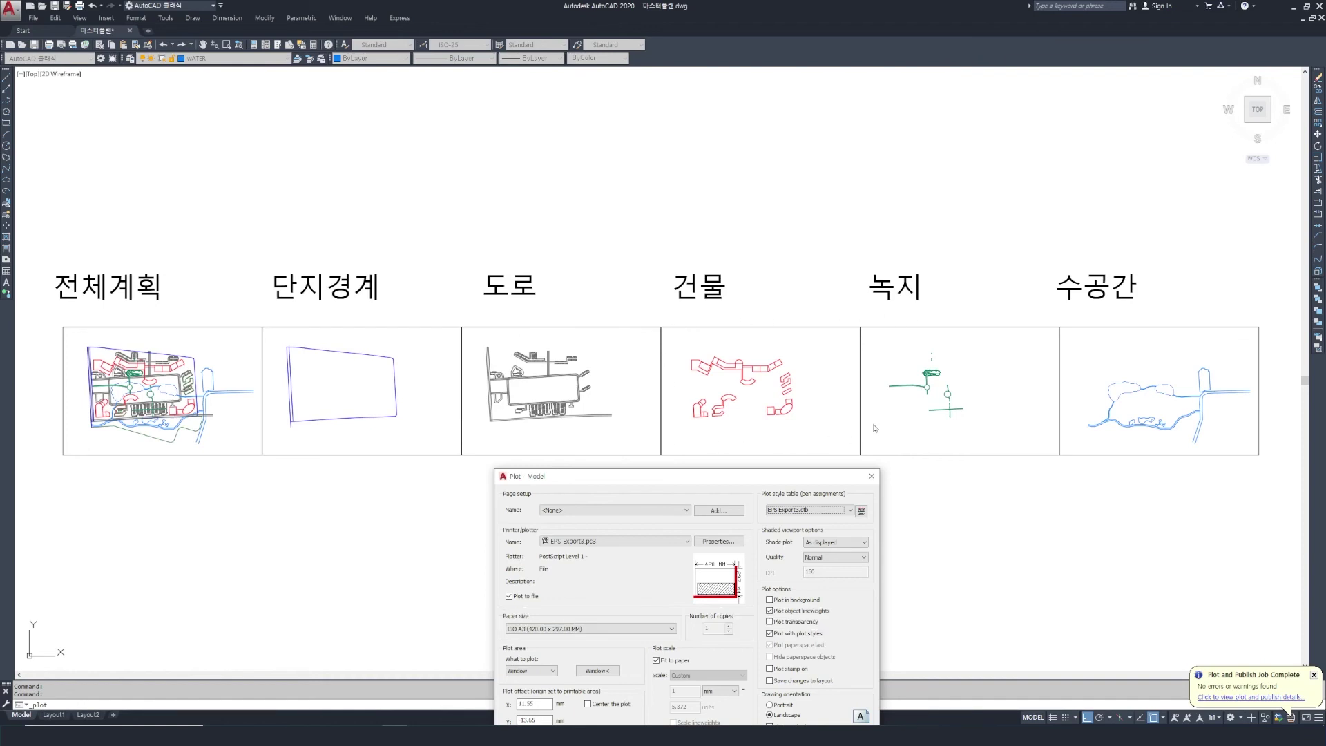
drag(712, 476, 759, 188)
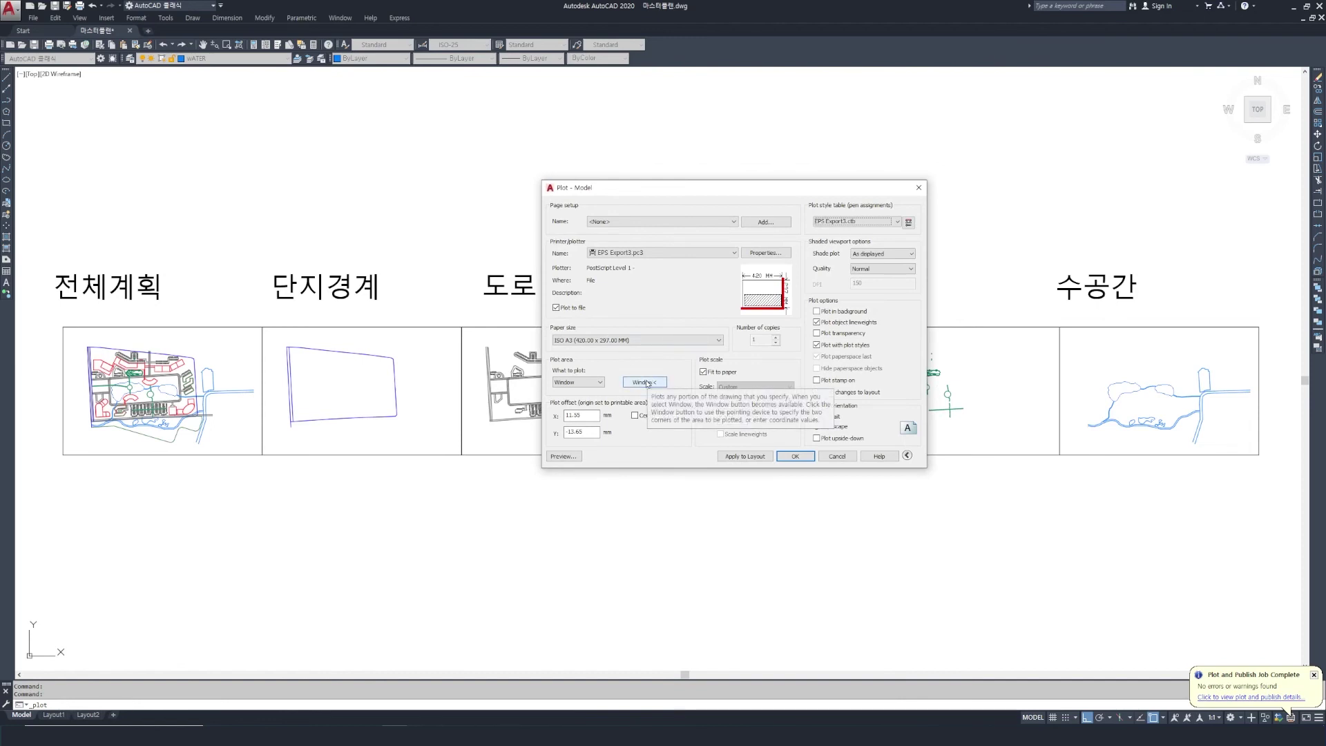
click(599, 381)
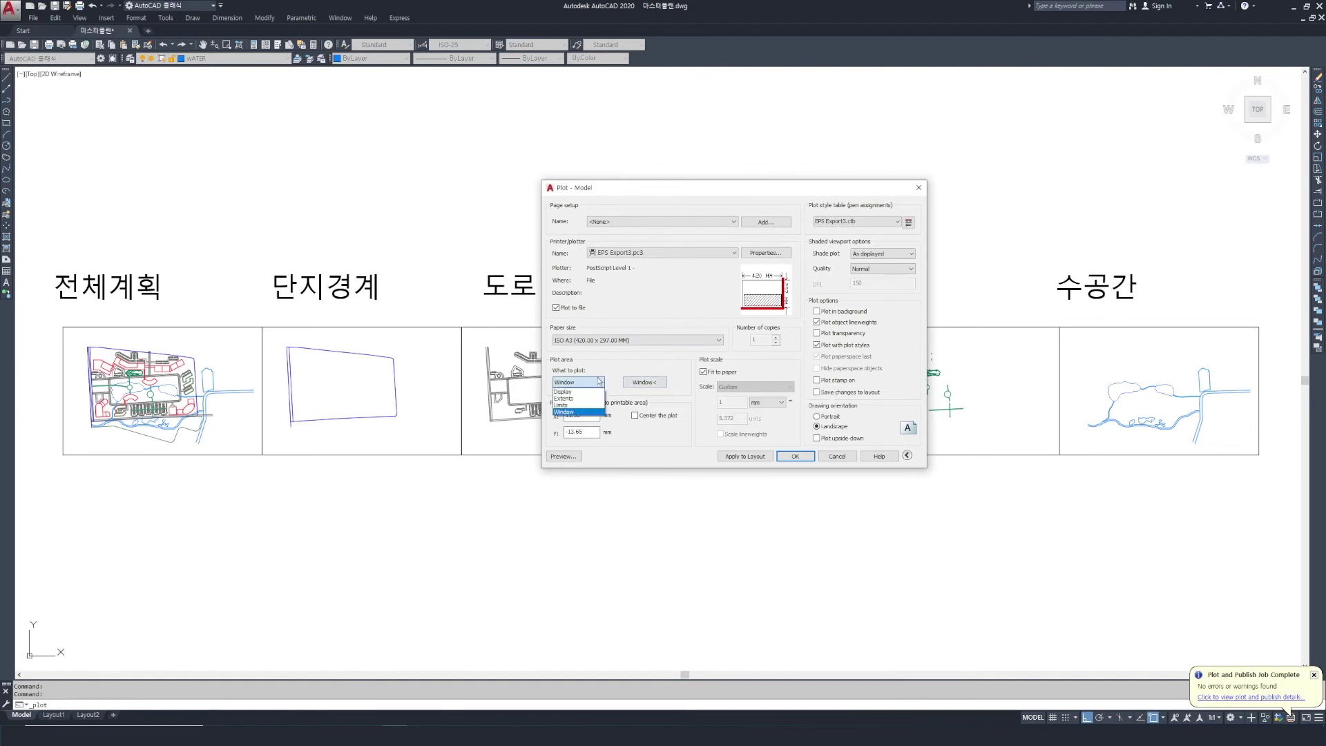
click(583, 413)
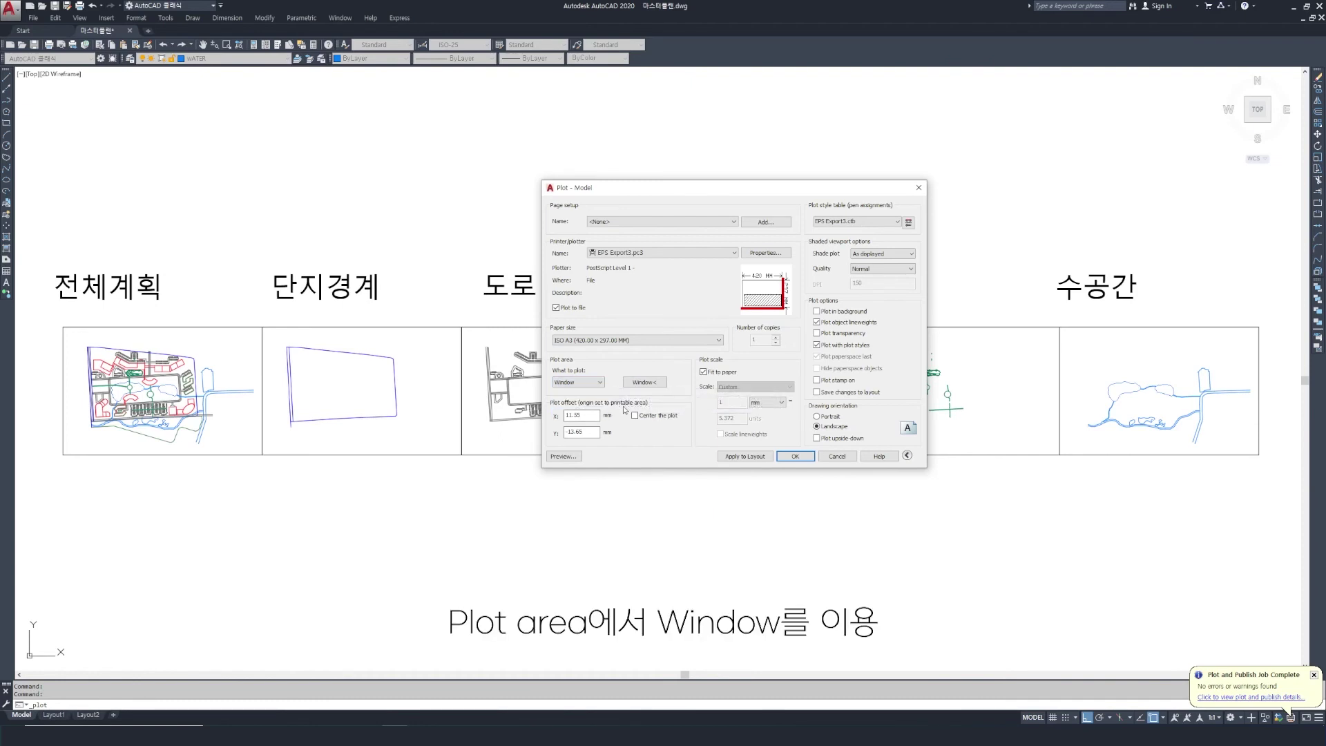
click(645, 384)
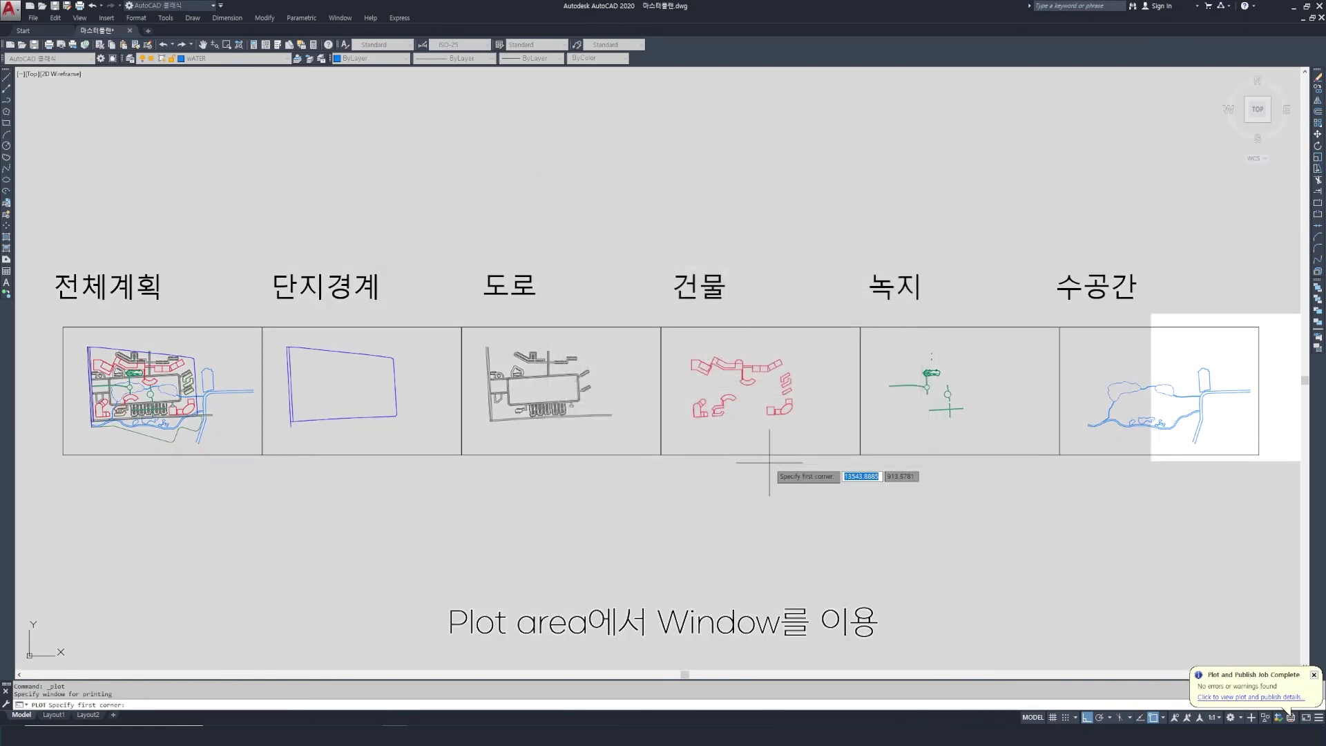
click(63, 326)
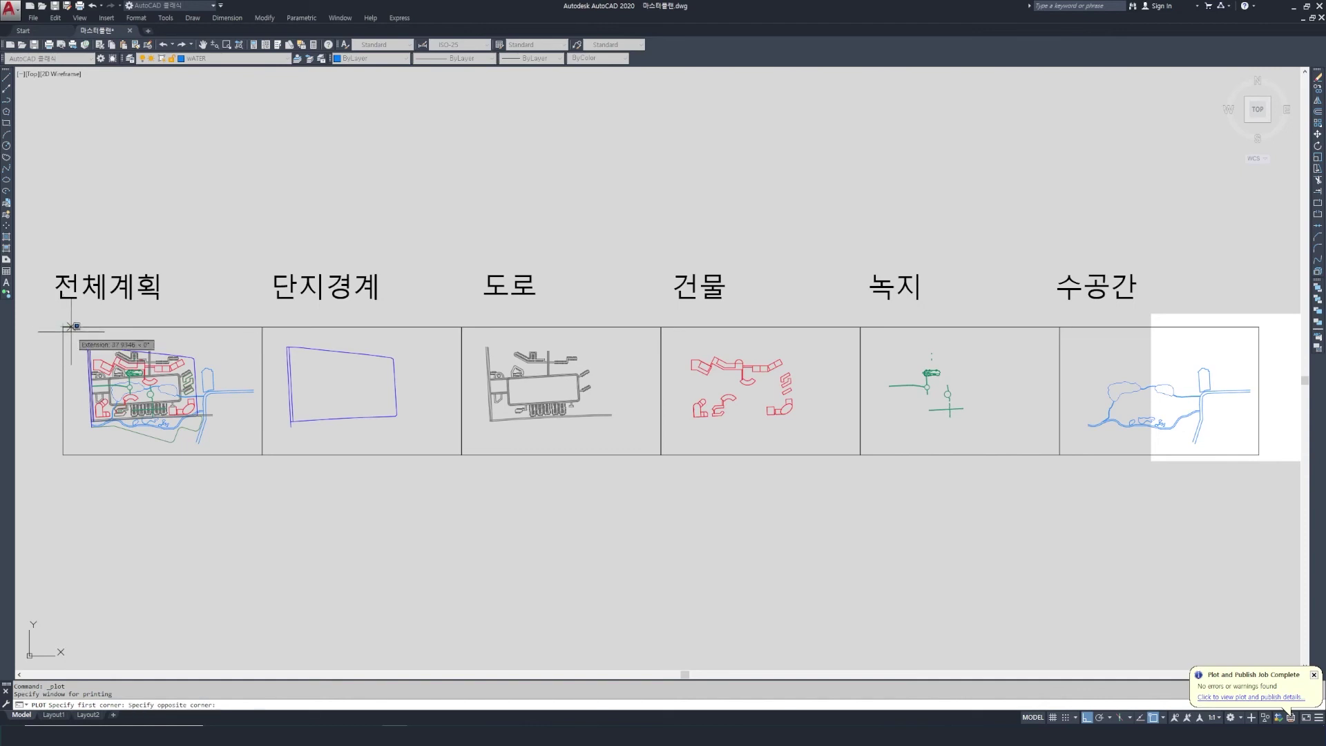
click(261, 454)
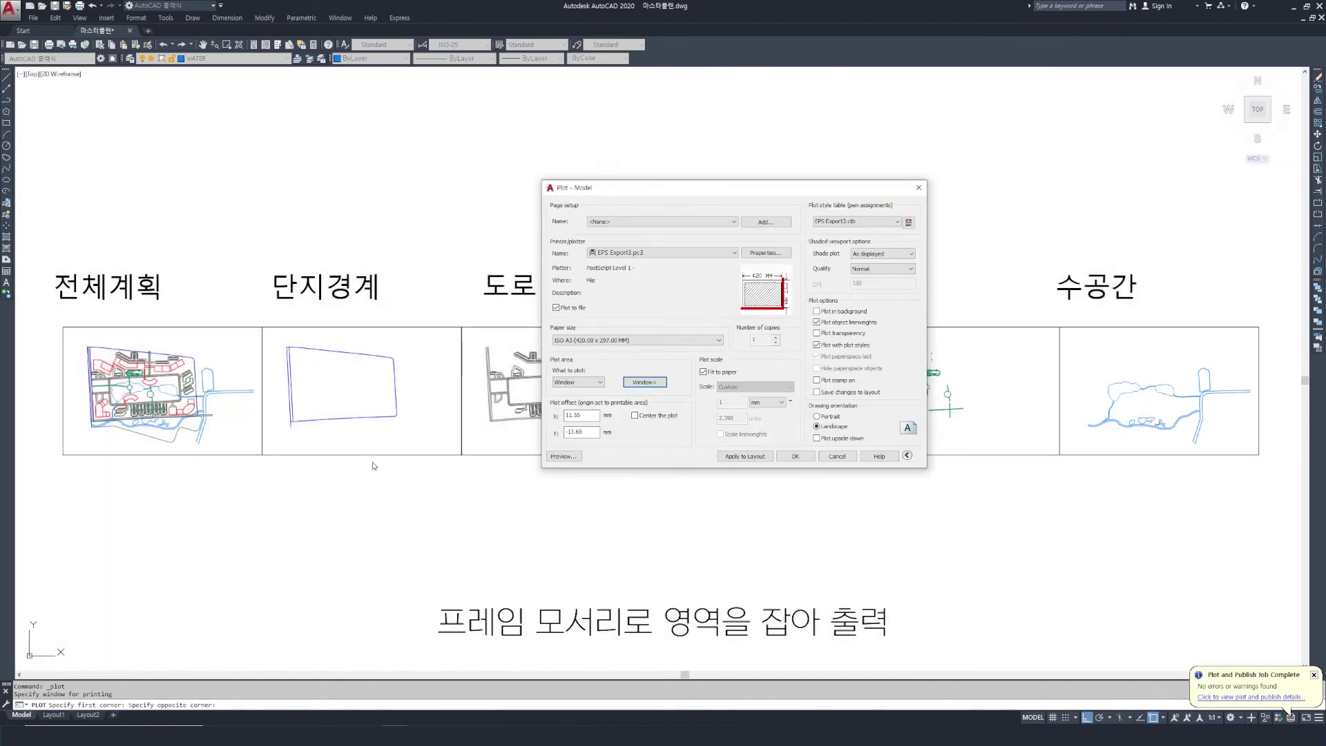
click(577, 456)
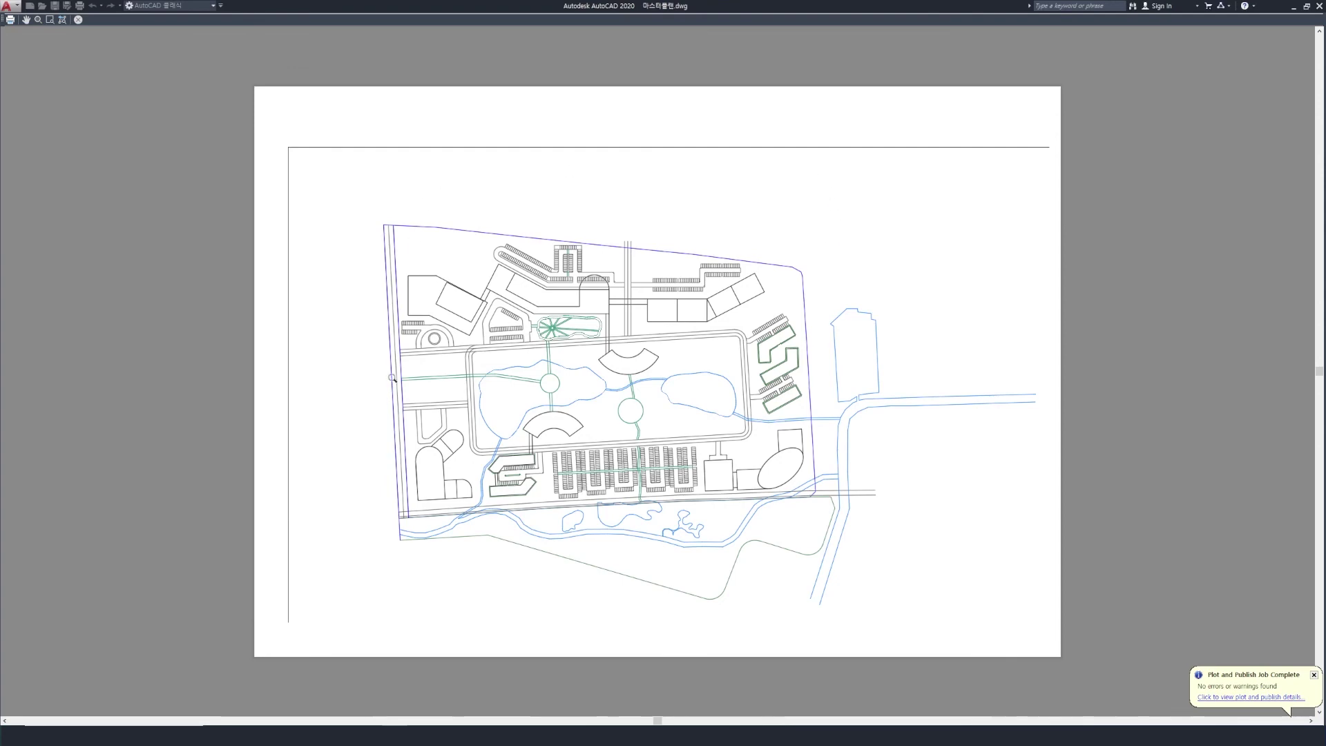
key(Escape)
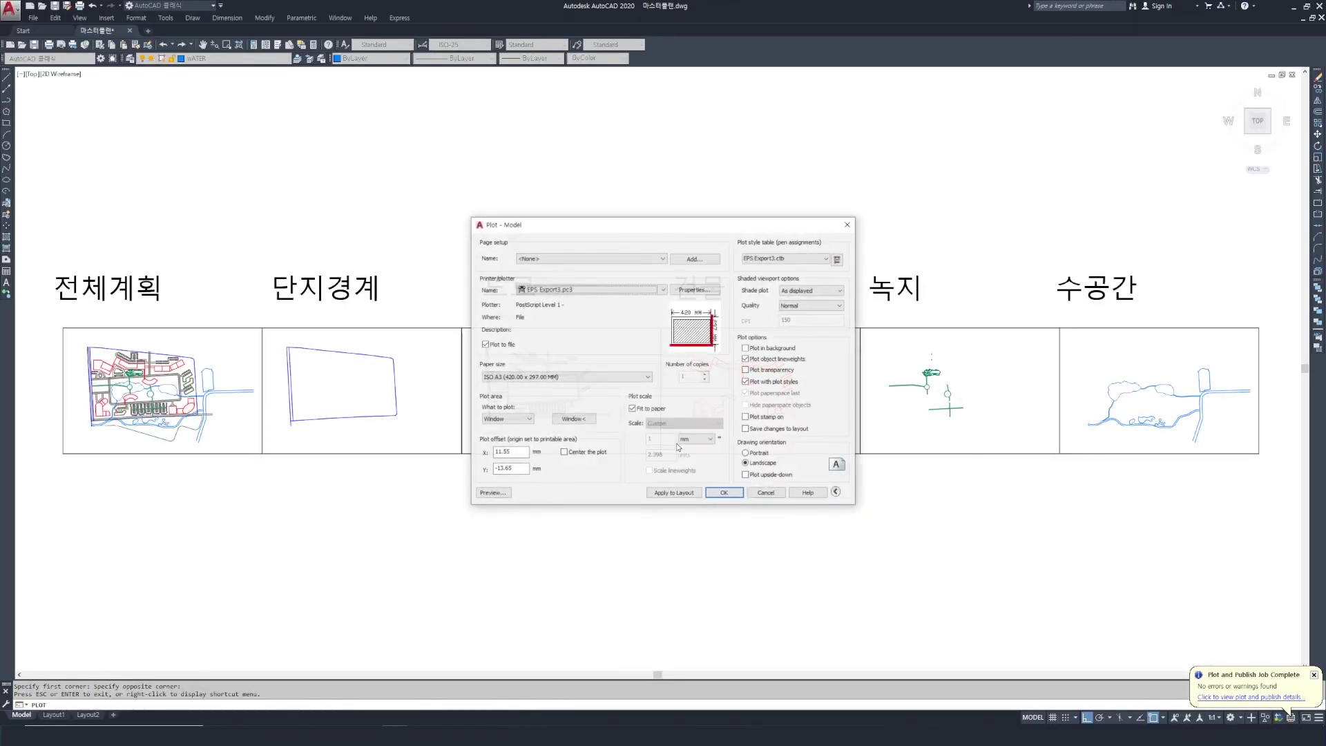
Step: Plot the 전체계획 frame to an Encapsulated PS file named 전체계획
click(735, 493)
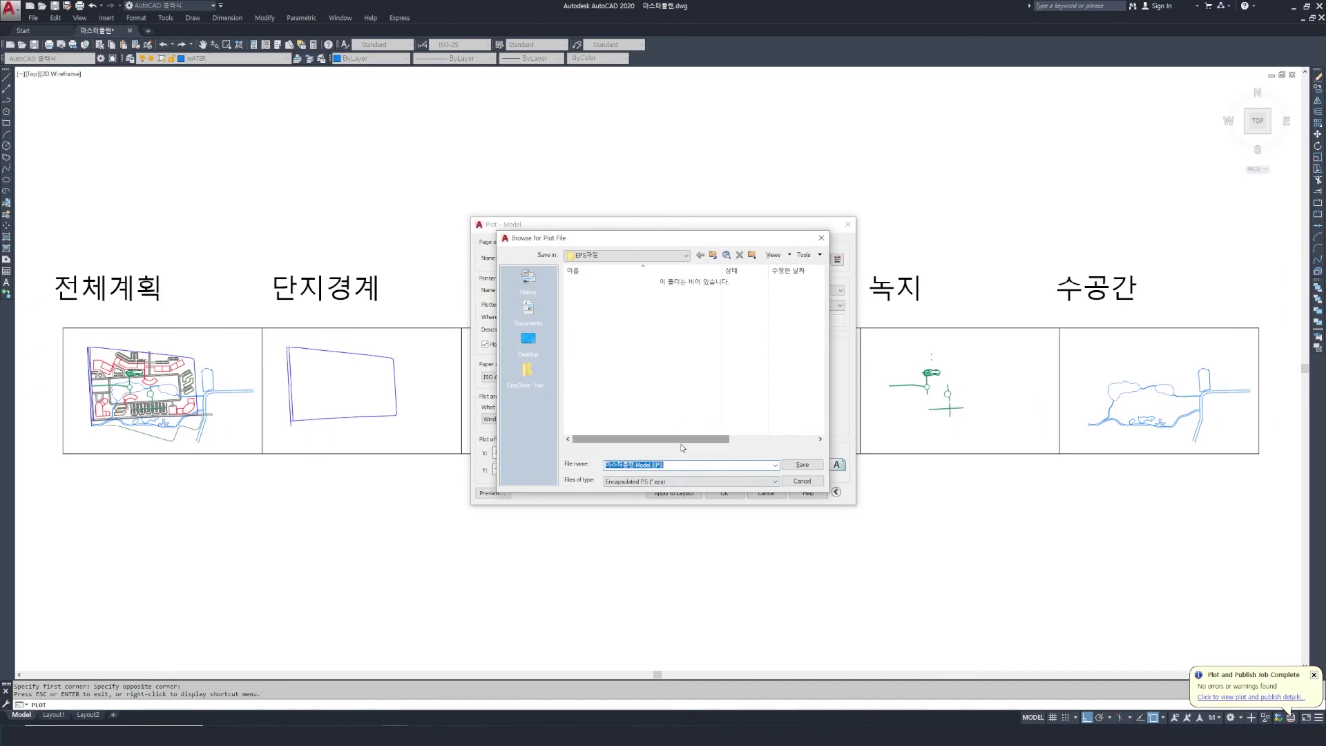
text(wjscprPghlr)
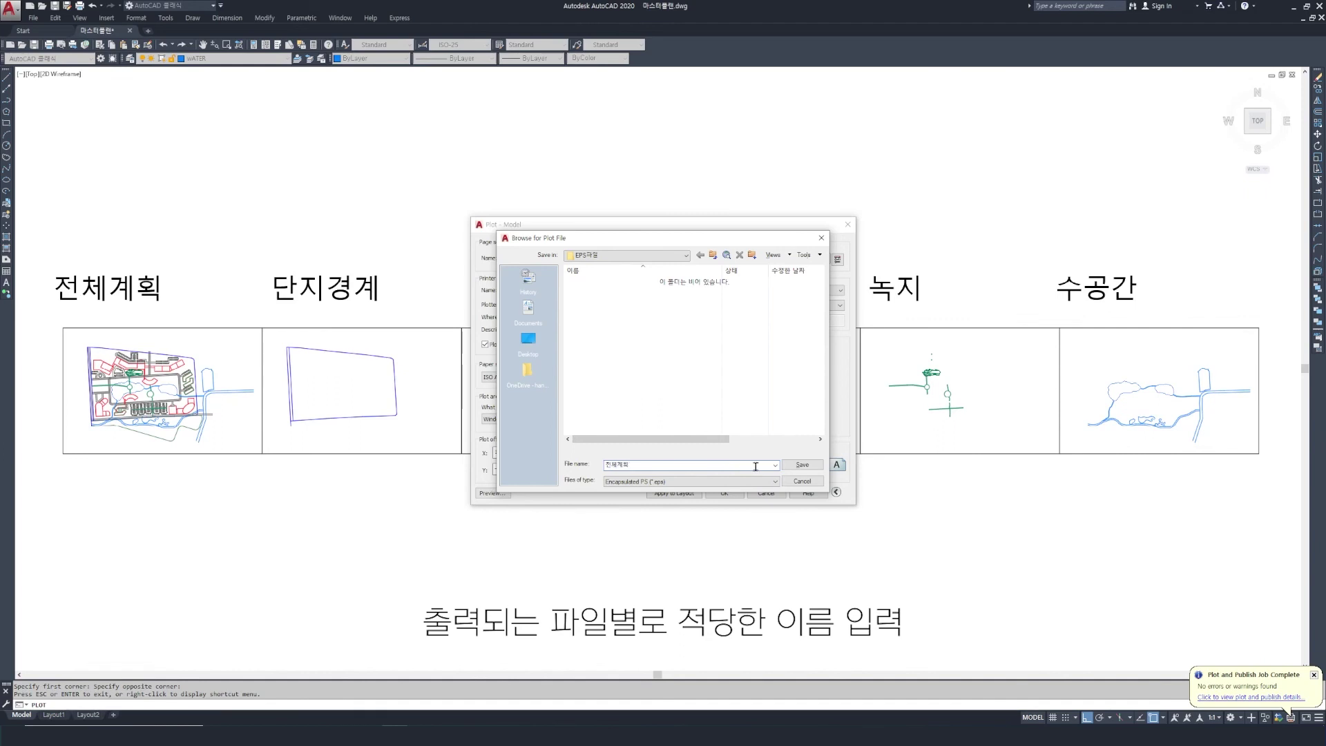
click(802, 464)
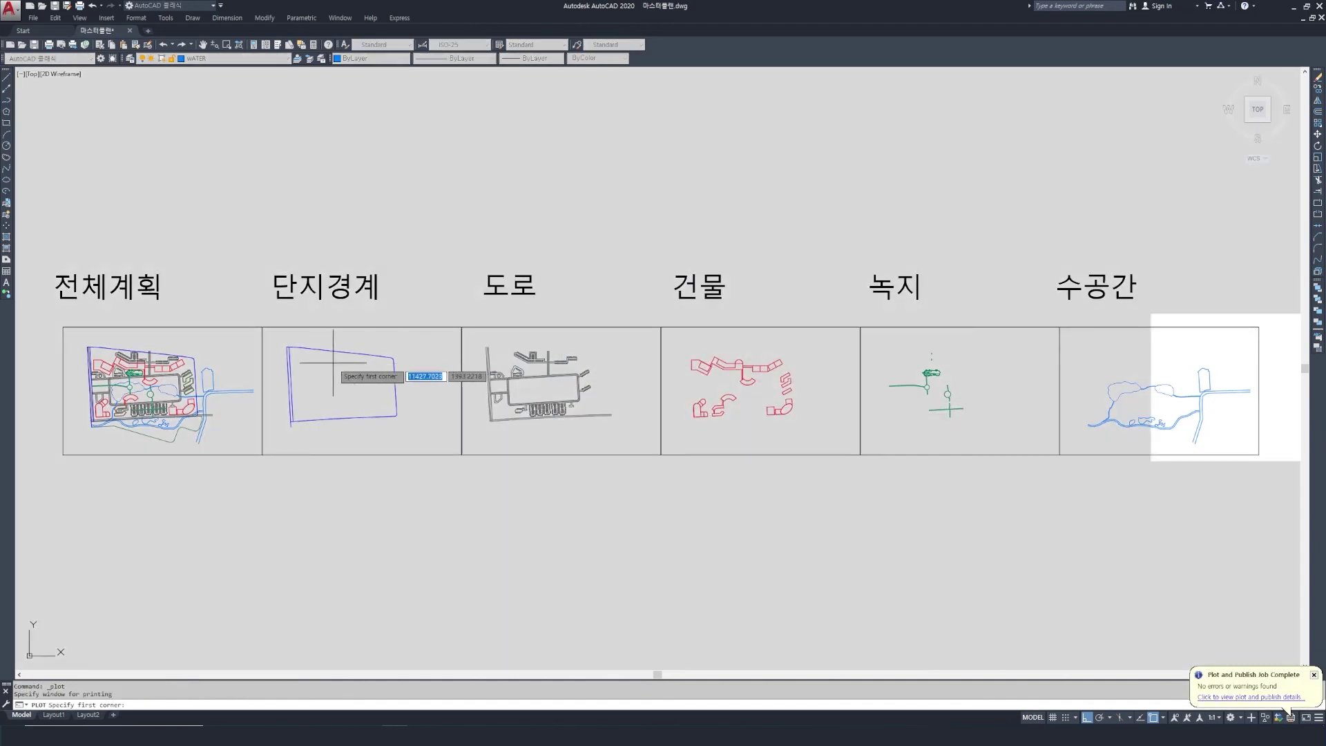
Step: Plot a window around the 단지경계 frame to an Encapsulated PS file named 단지경계
click(263, 327)
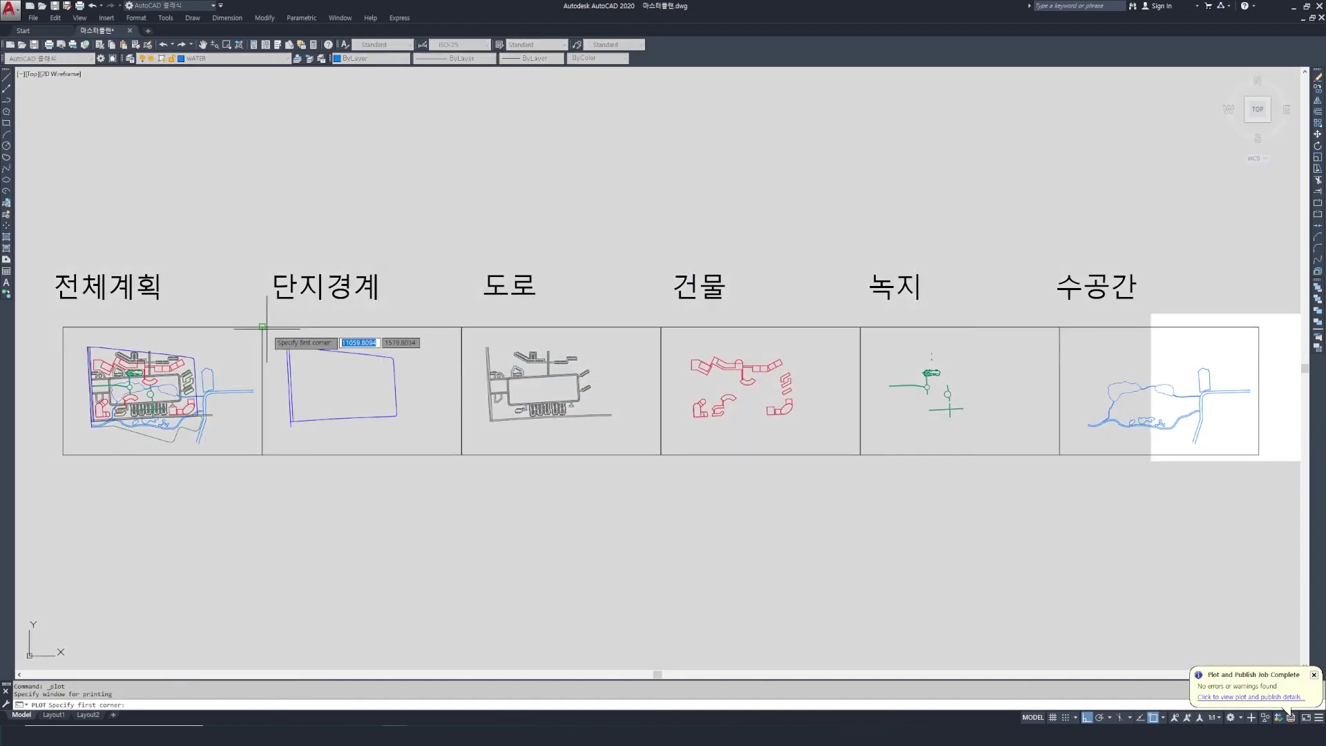
click(462, 454)
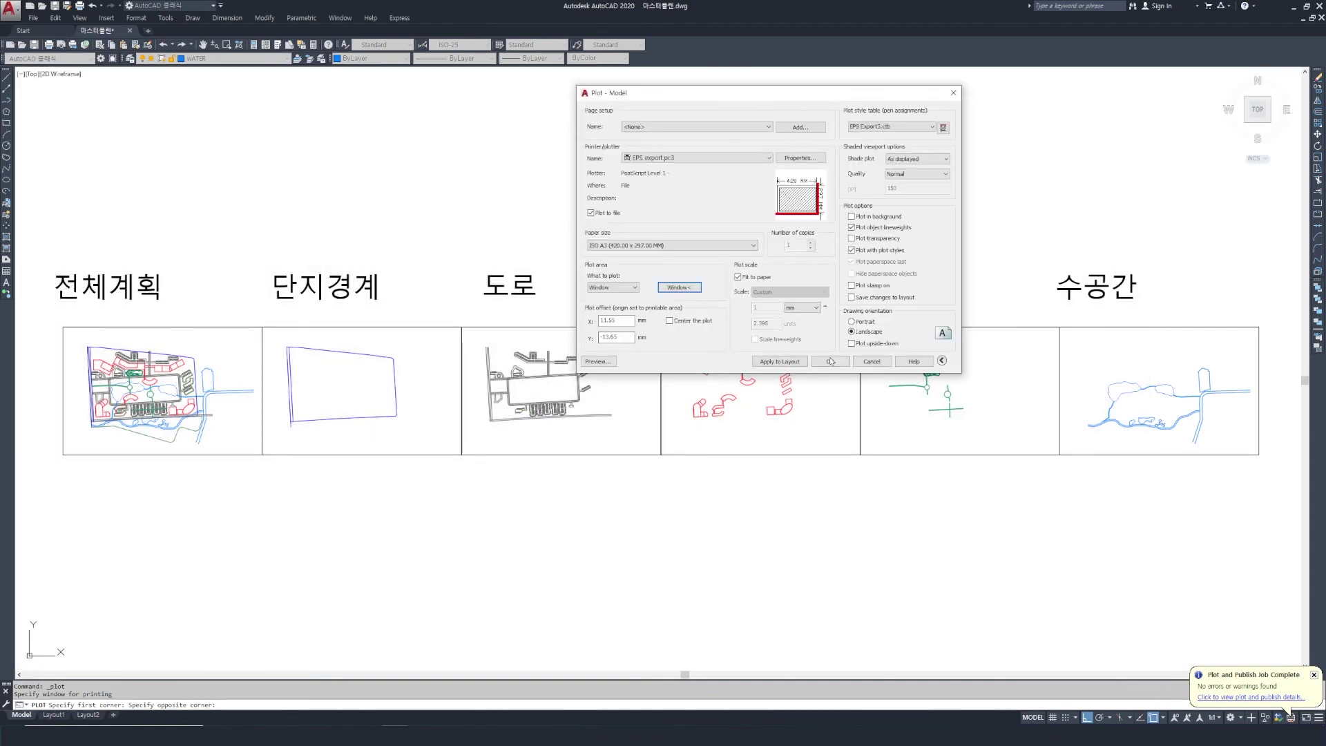
click(825, 361)
text(단지경)
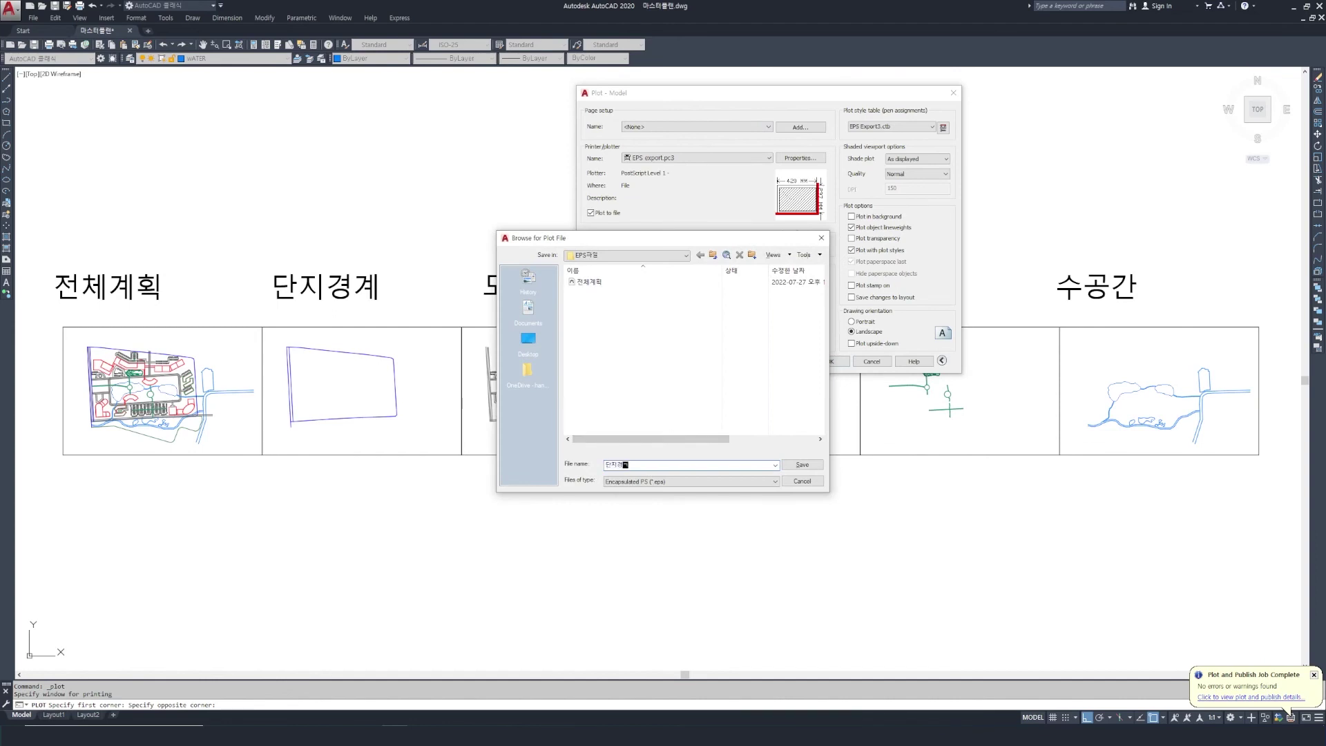
key(Return)
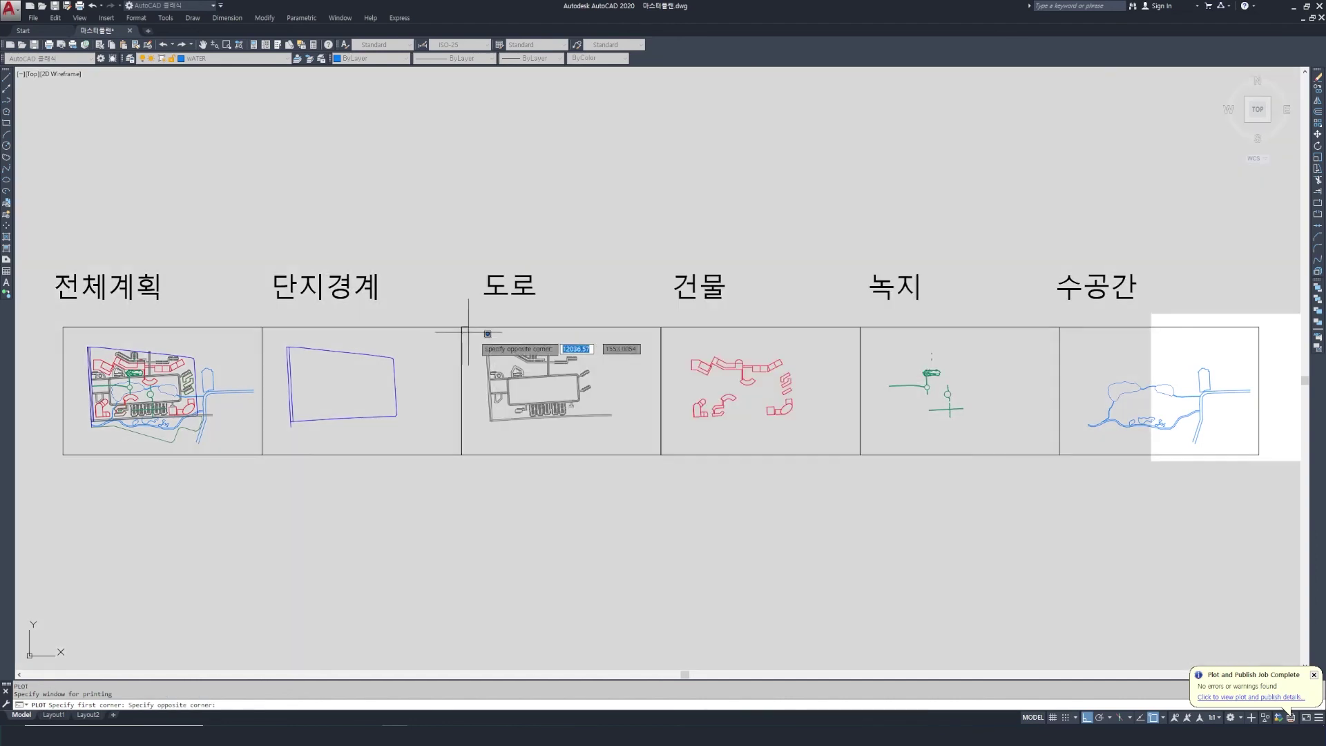
Step: Plot windows around the 도로 and 건물 frames to separate Encapsulated PS files named 도로 and 건물
click(461, 327)
click(661, 454)
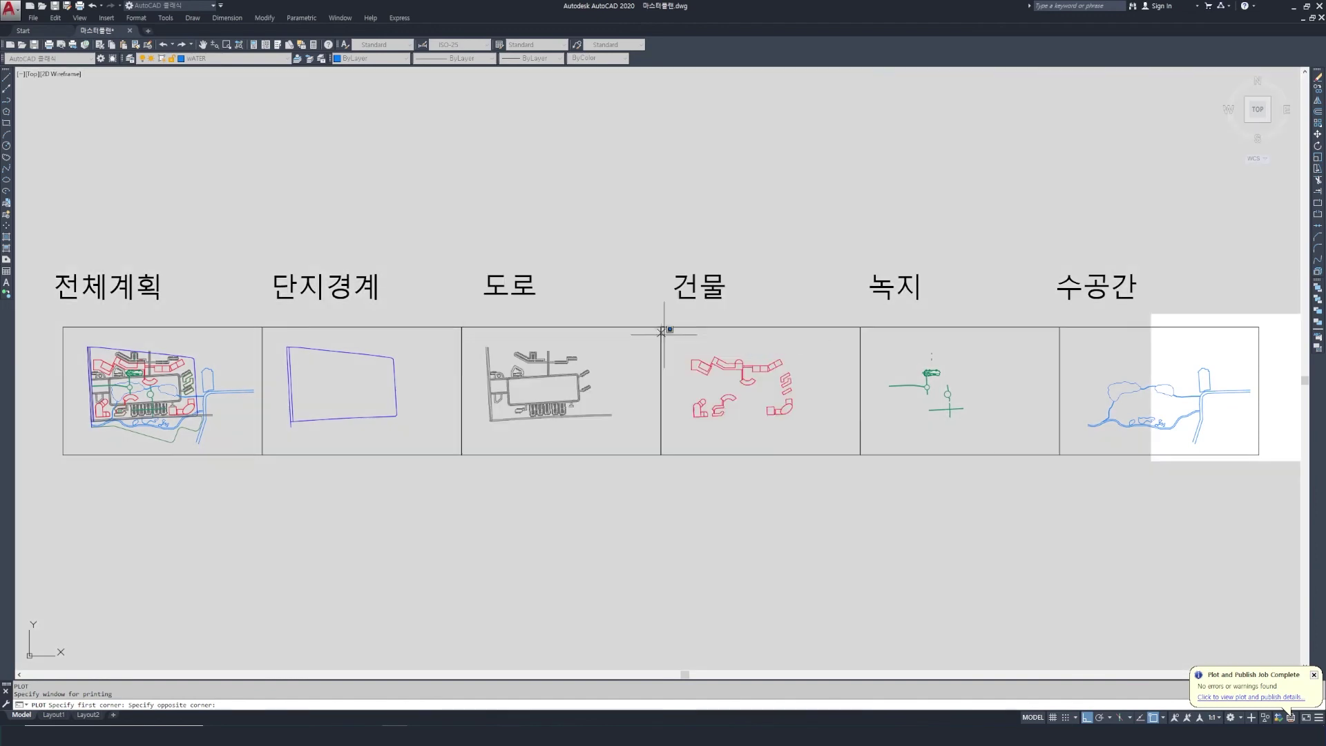
click(661, 327)
click(860, 454)
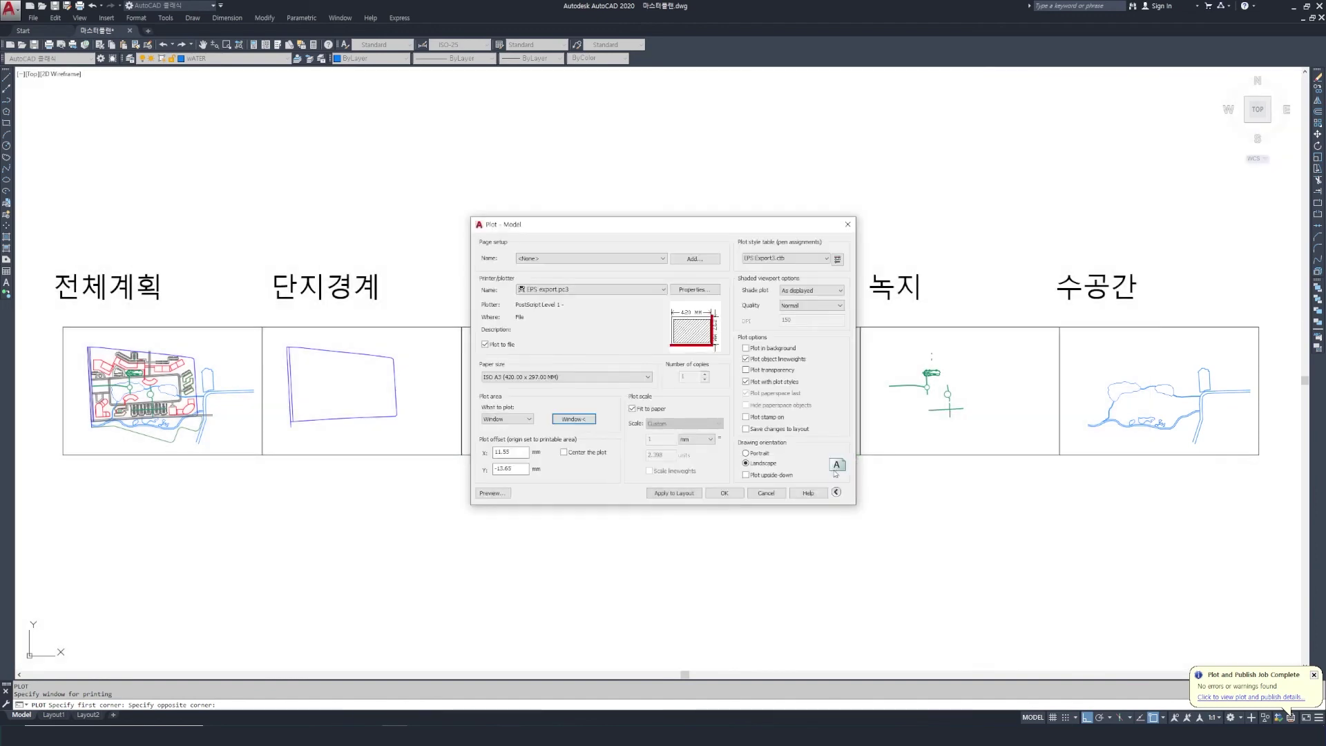
click(732, 493)
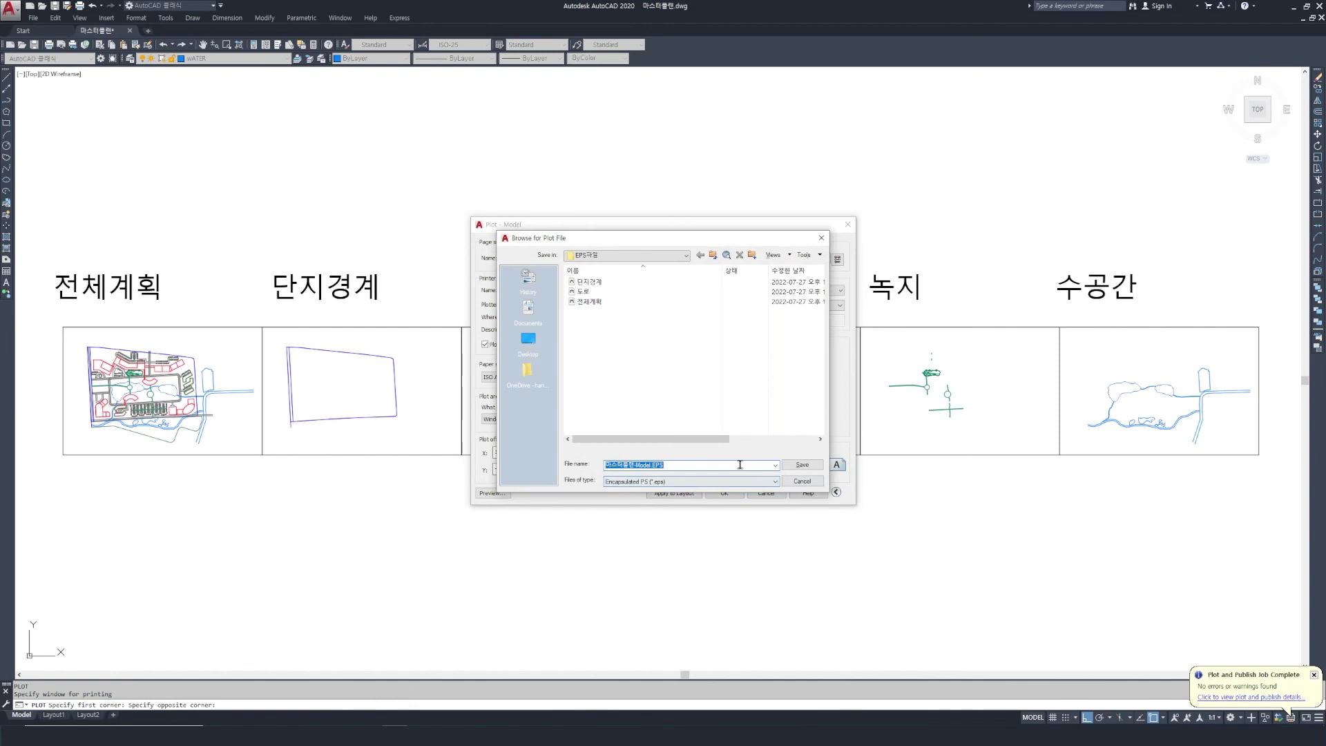
key(Return)
Step: Plot a window around the 녹지 frame to an Encapsulated PS file named 녹지
click(860, 326)
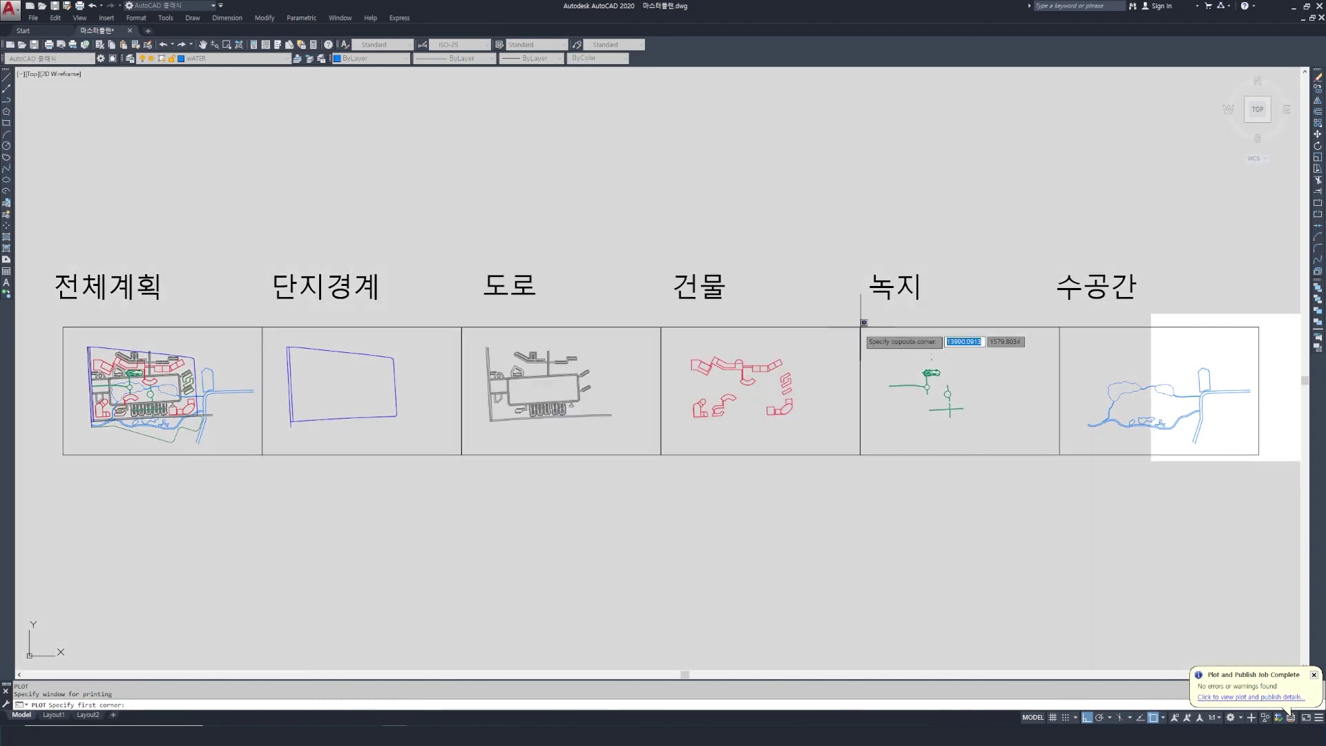
click(1059, 455)
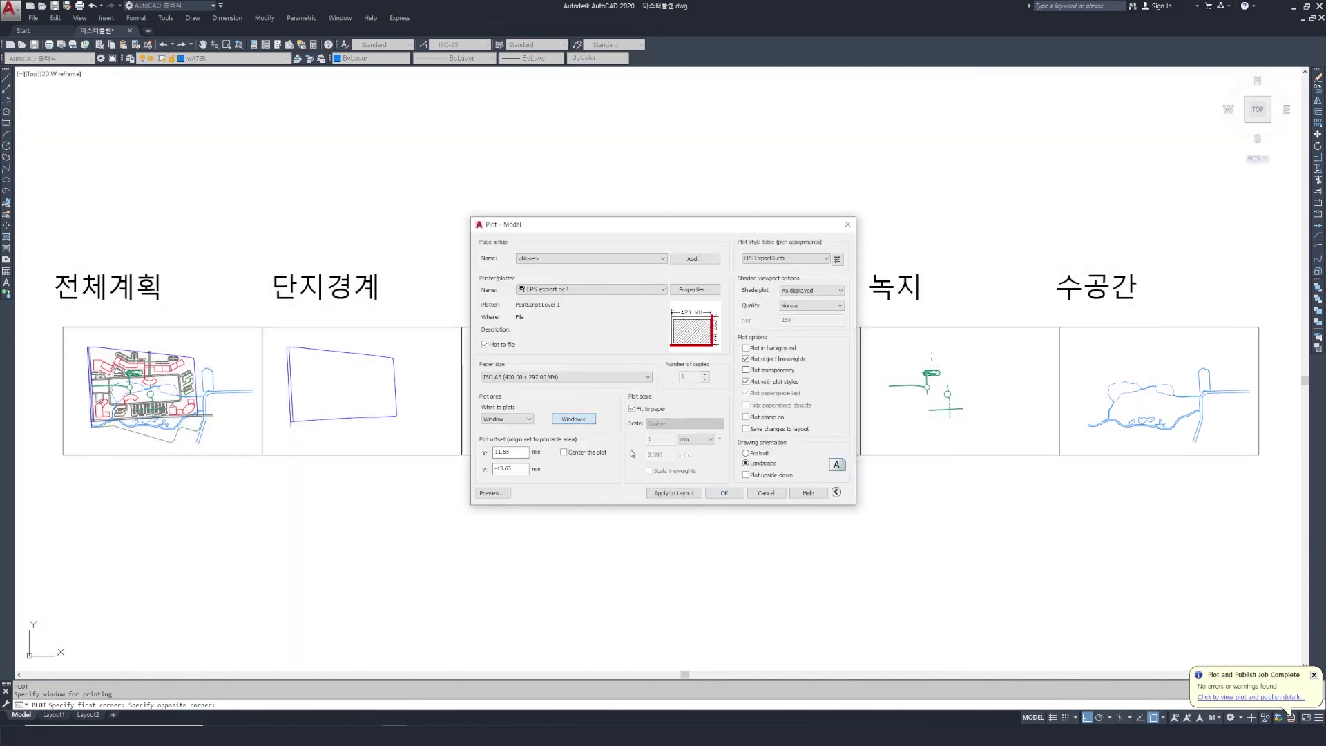
click(724, 493)
text(녹지)
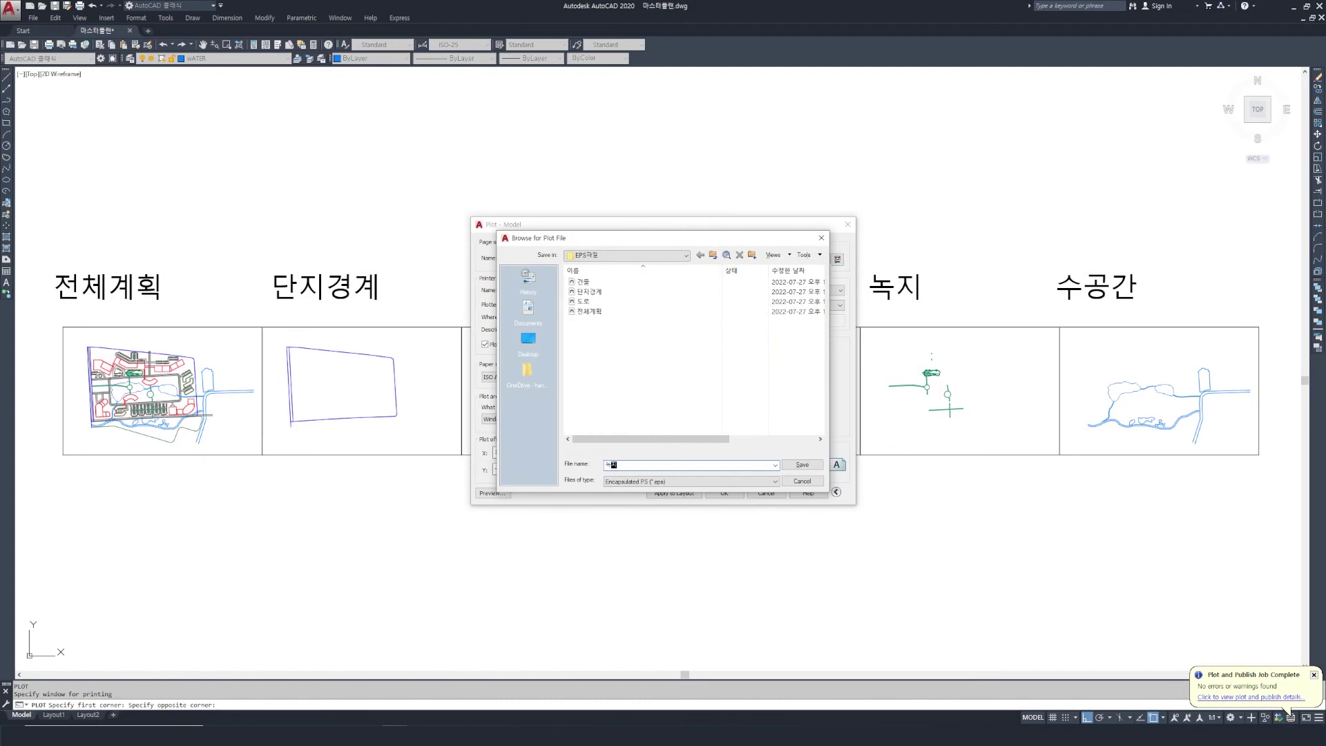
click(802, 464)
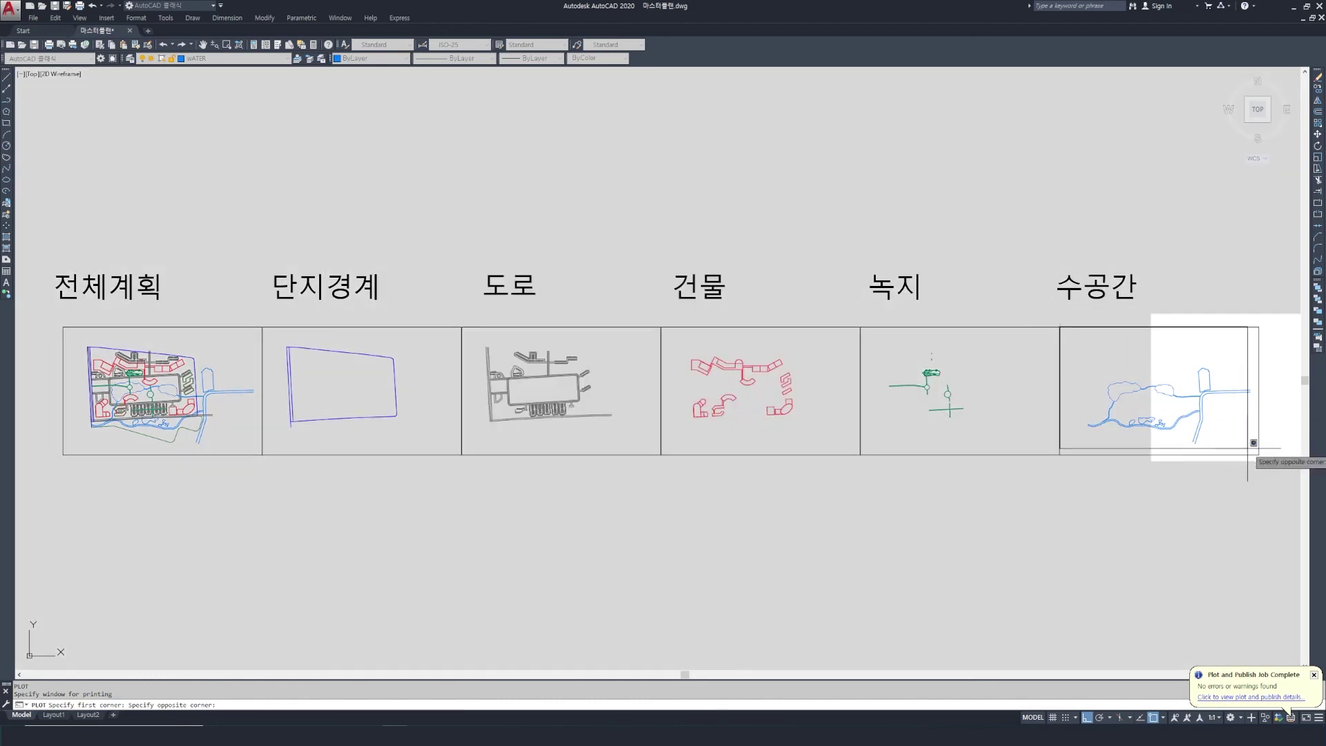
Step: Plot a window around the 수공간 frame to an Encapsulated PS file named 수공간
click(1253, 443)
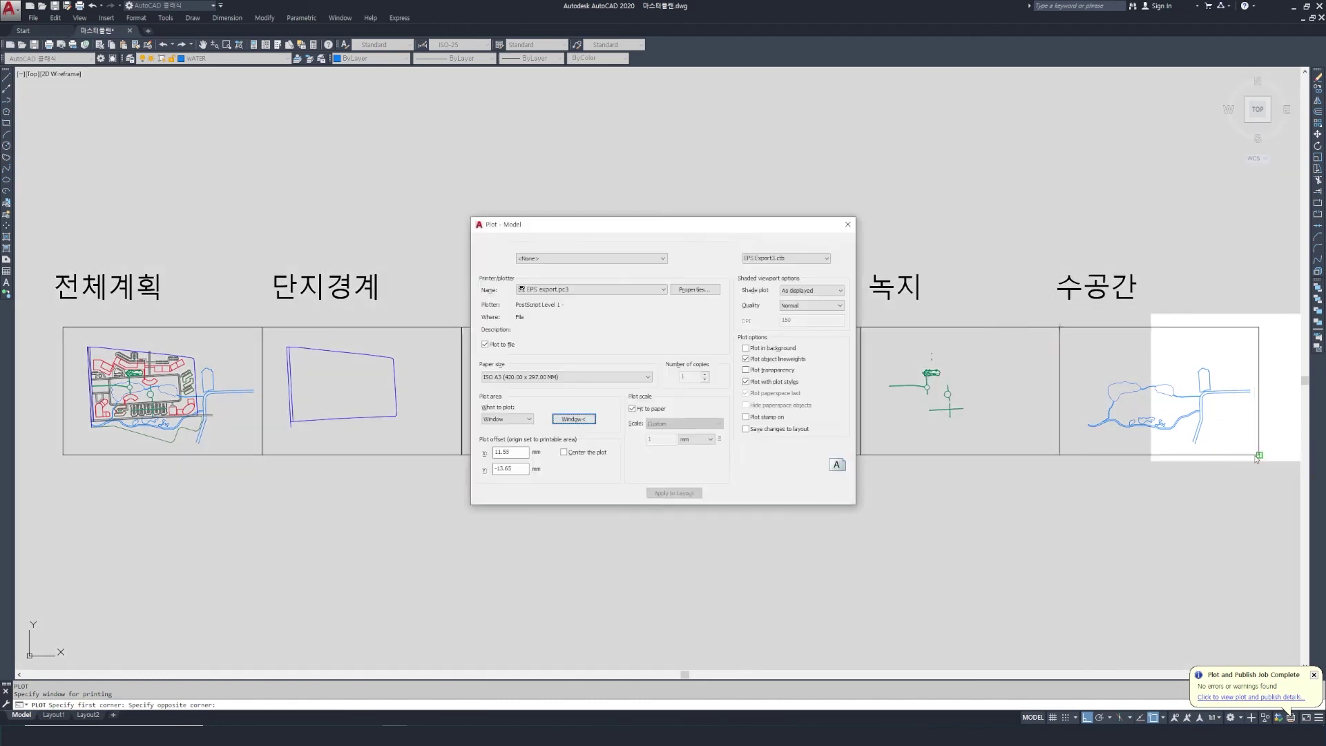
click(732, 493)
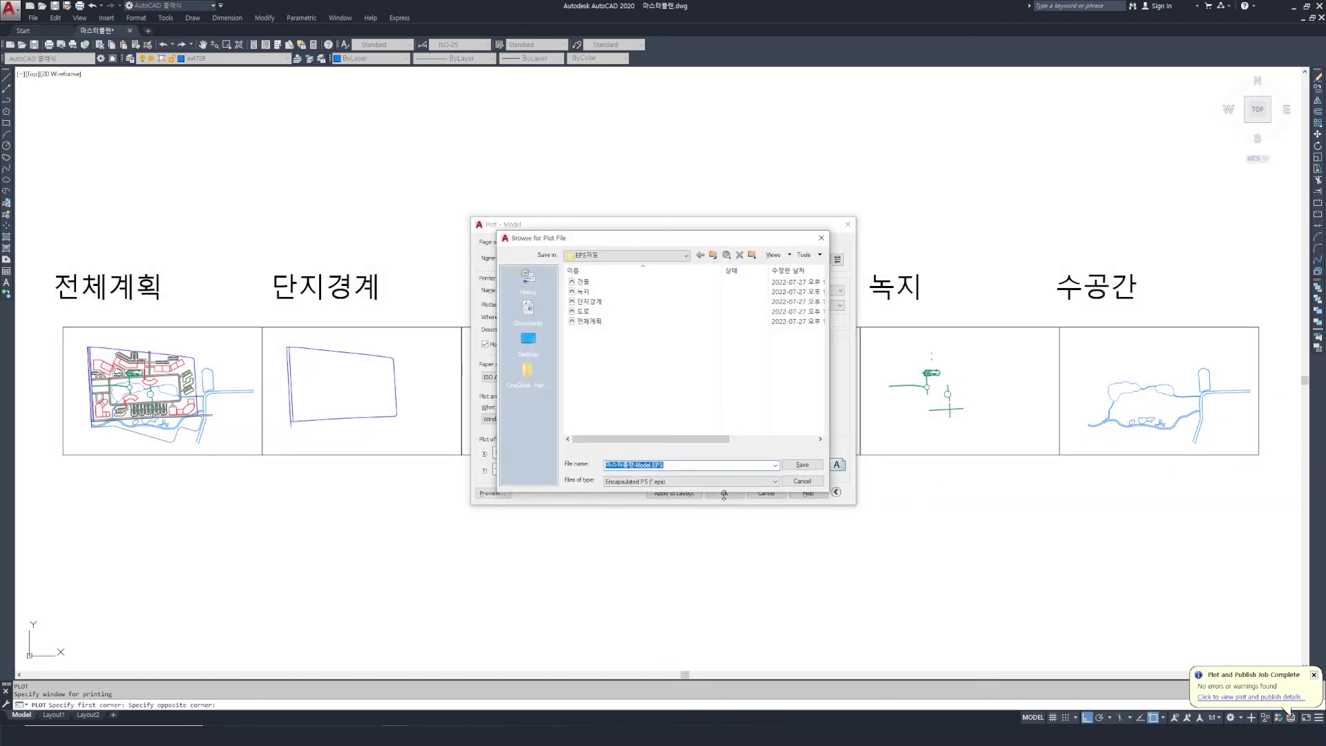
text(수공간)
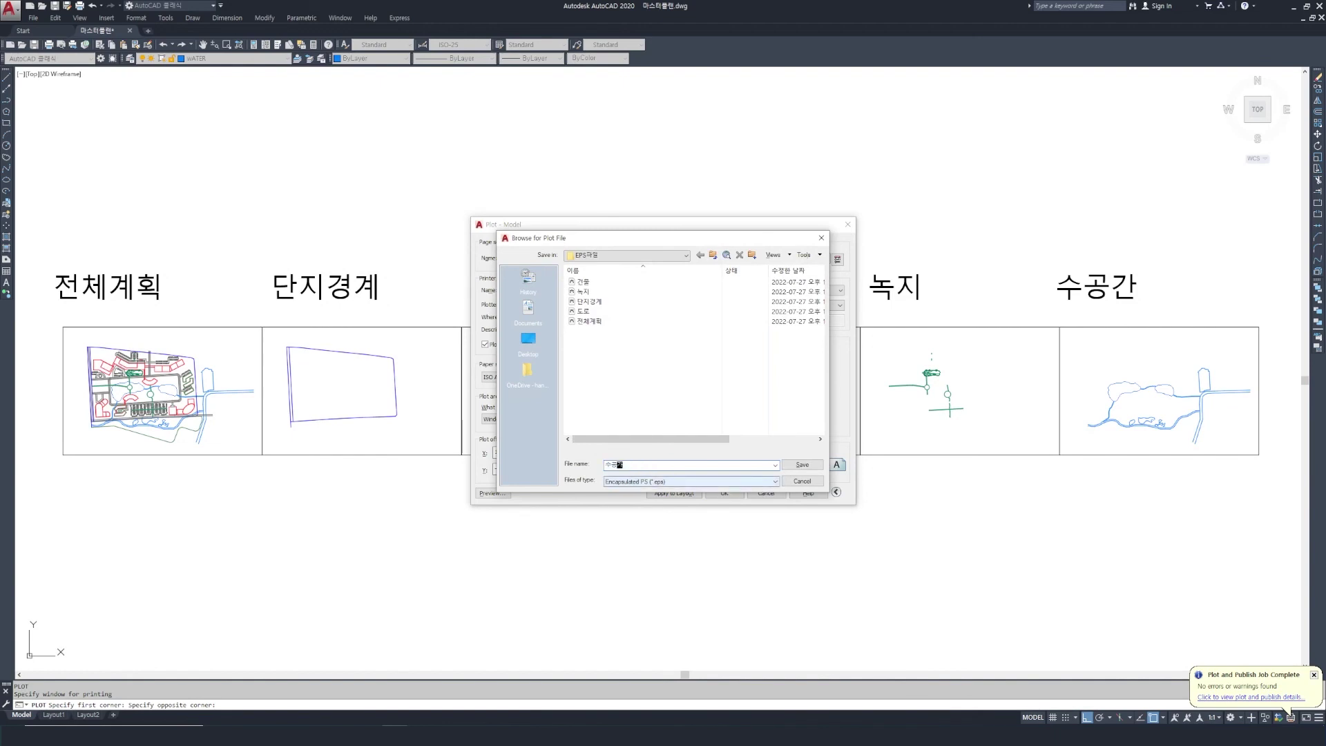
key(Return)
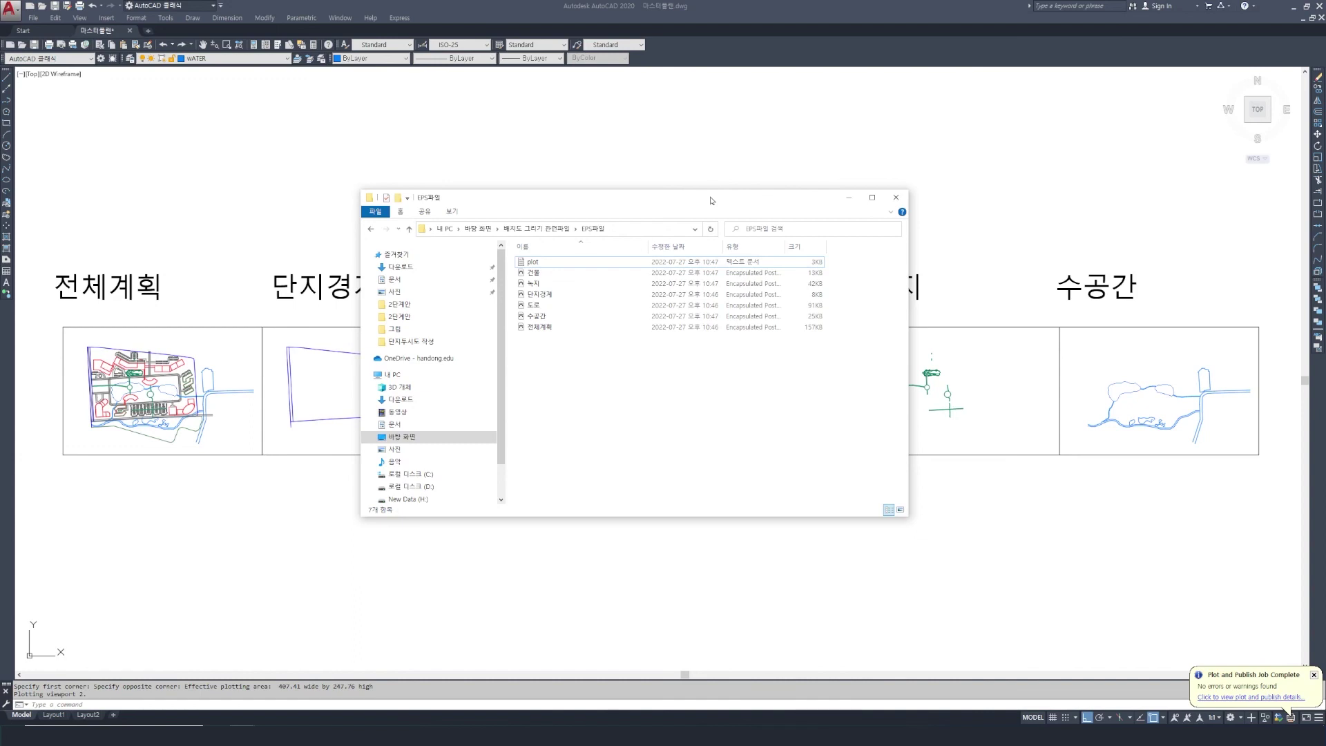
Step: Open the 건물 EPS file from the EPS파일 folder in Illustrator and inspect how its building linework selects
double_click(534, 275)
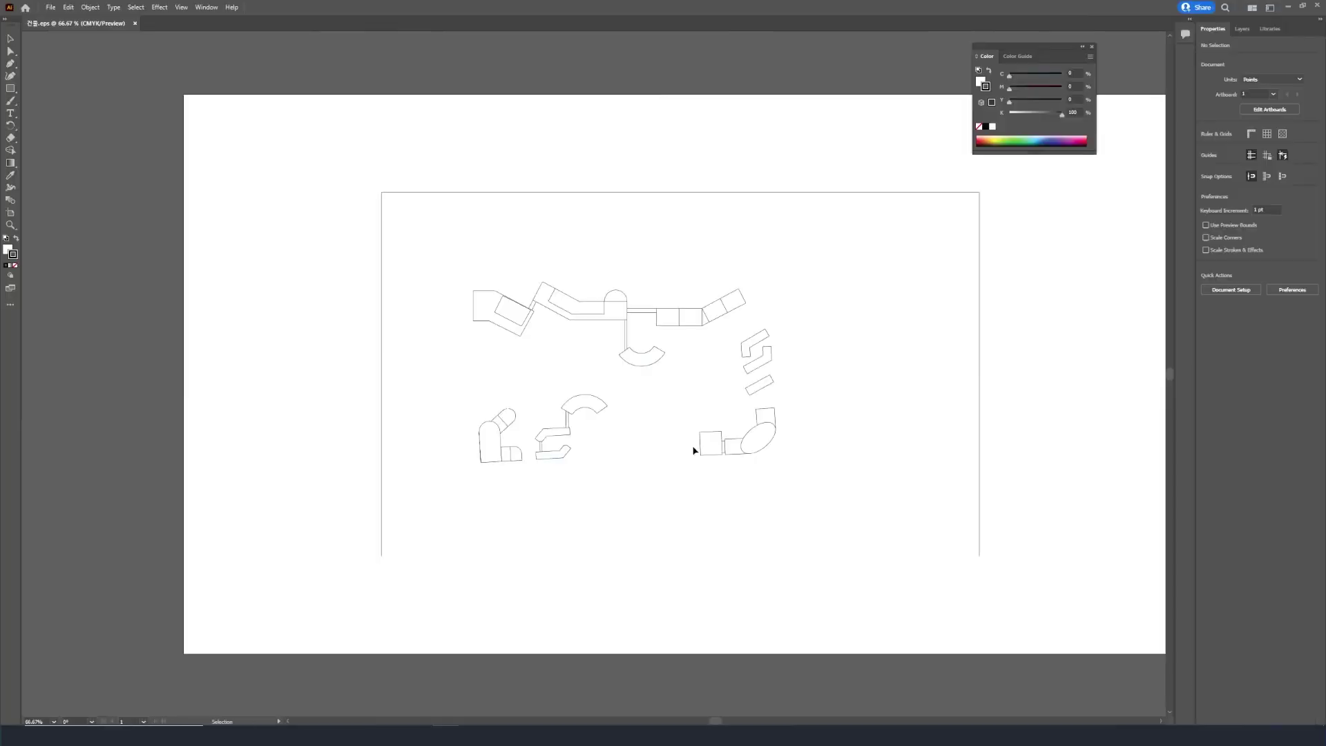
key(ctrl+plus)
key(ctrl+plus)
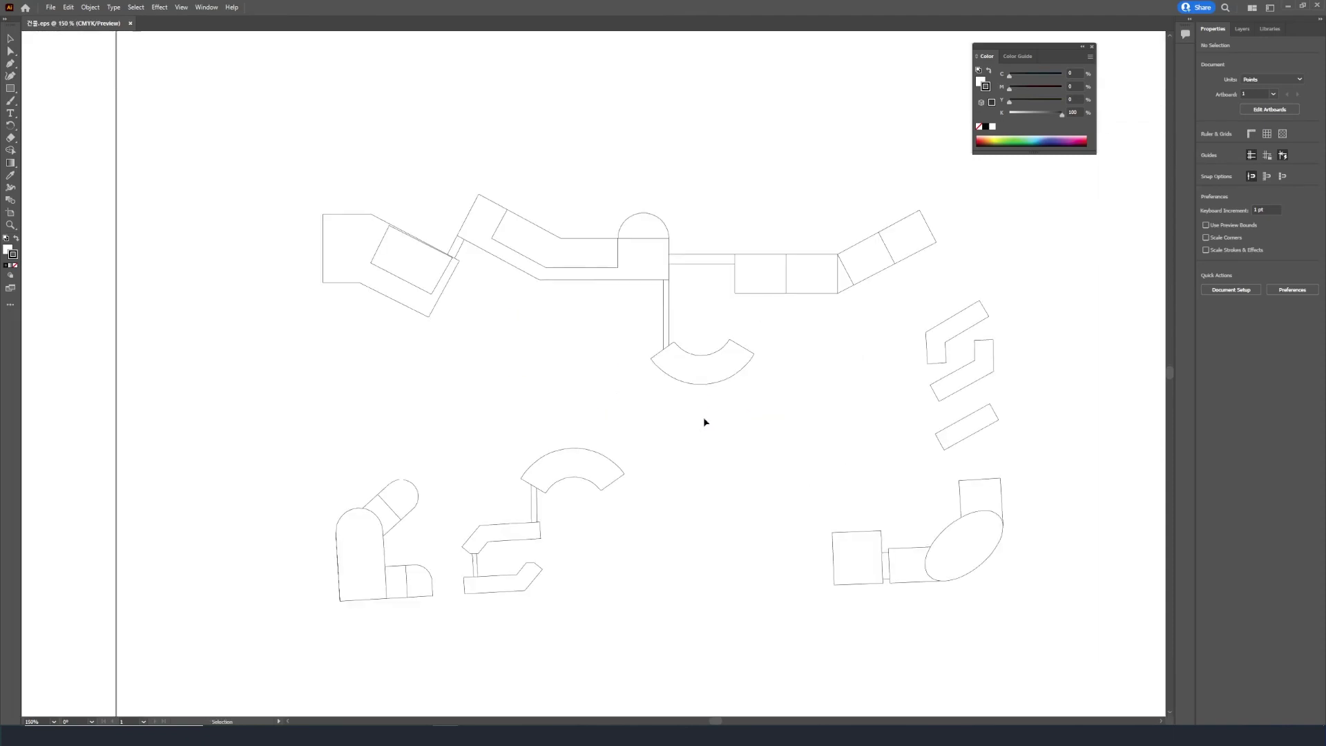
scroll(732, 394, right, 2)
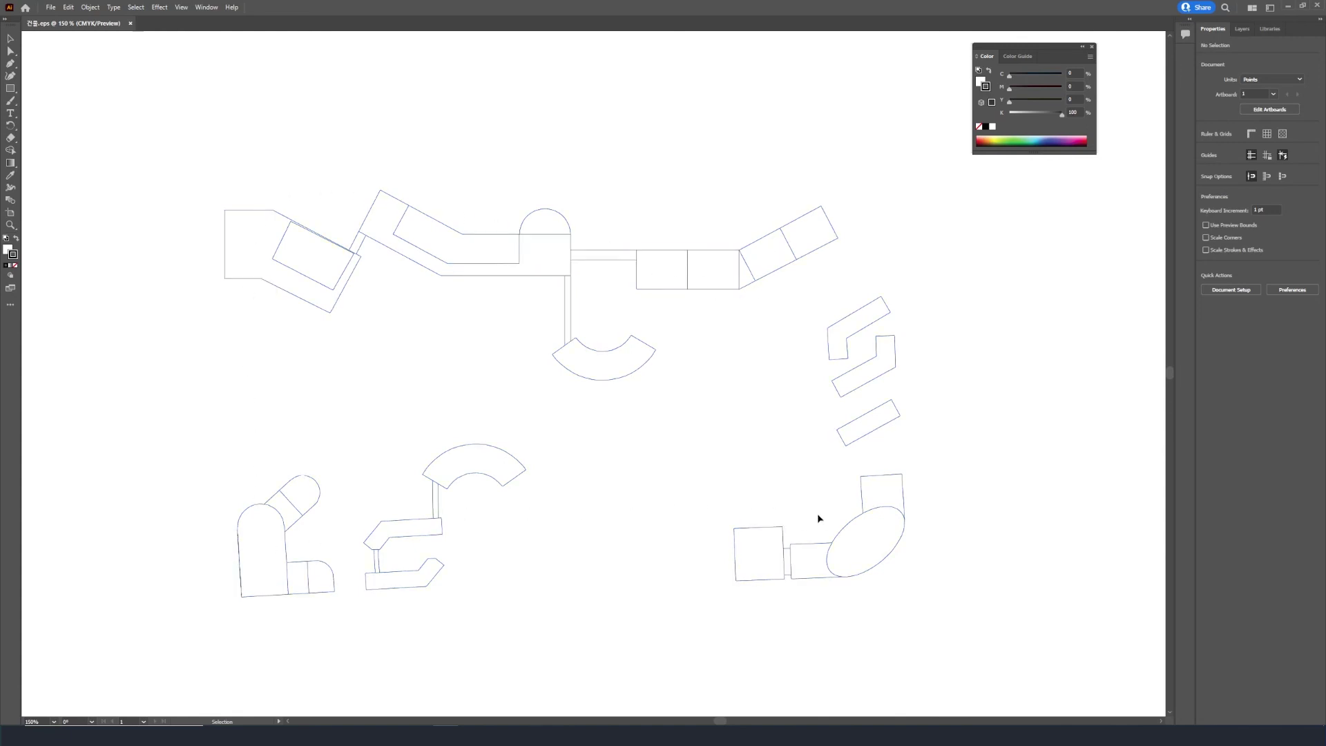
click(861, 388)
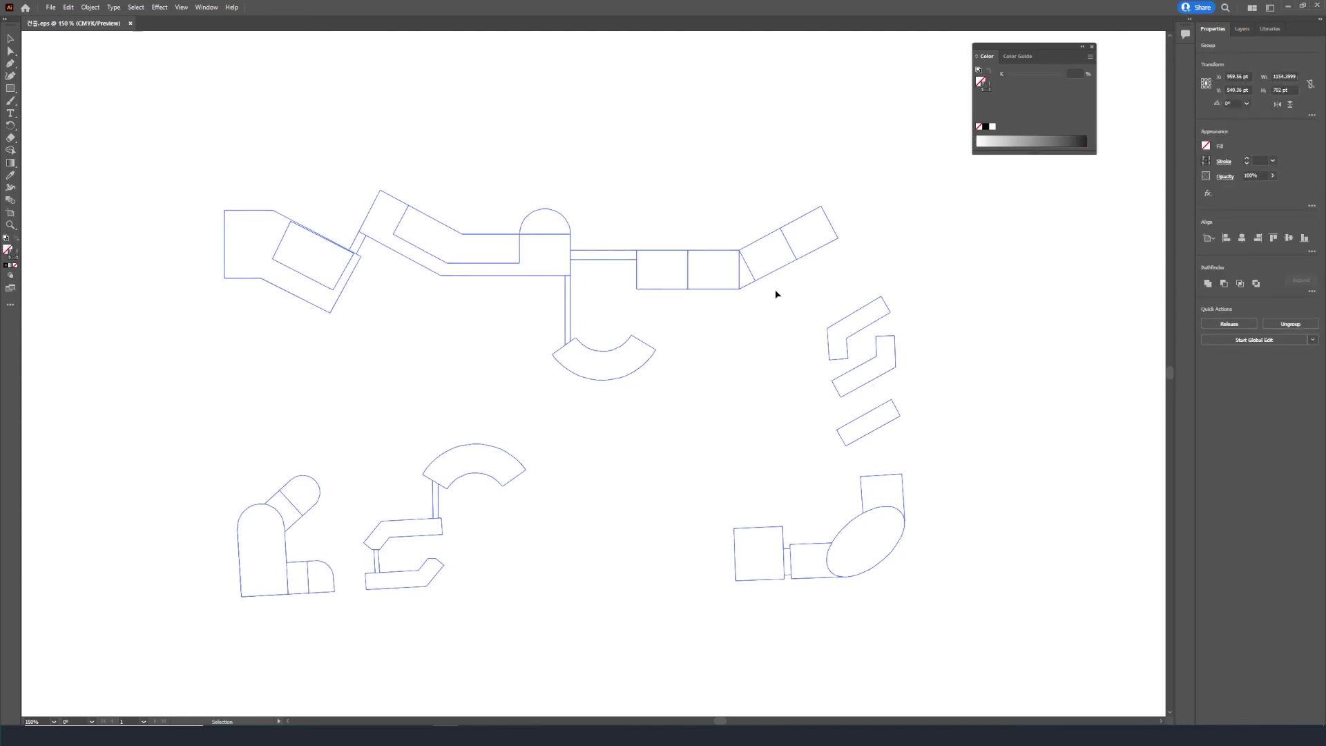
click(780, 396)
Step: Examine the rounded building outlines in the plan's lower-left area for closed paths, and minimize Illustrator to return to the EPS파일 folder
drag(317, 429, 435, 389)
scroll(428, 408, up, 1)
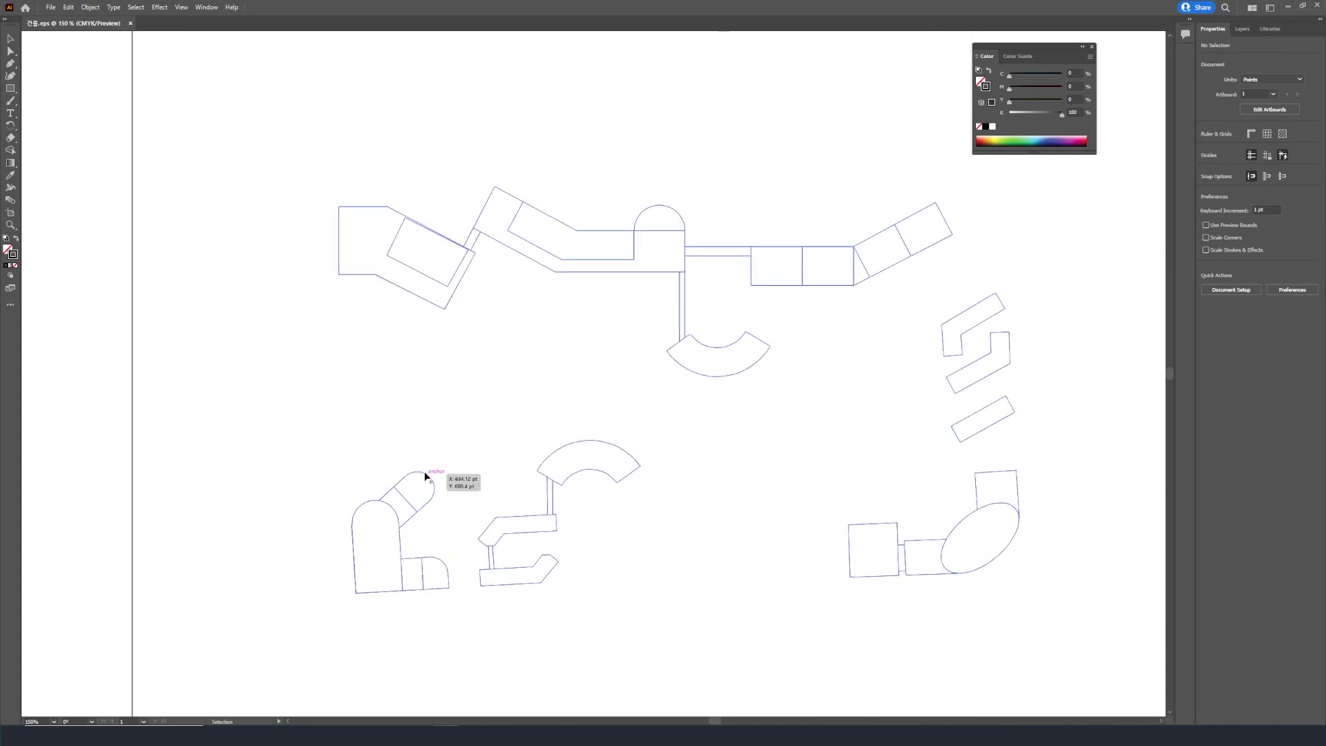
key(ctrl+plus)
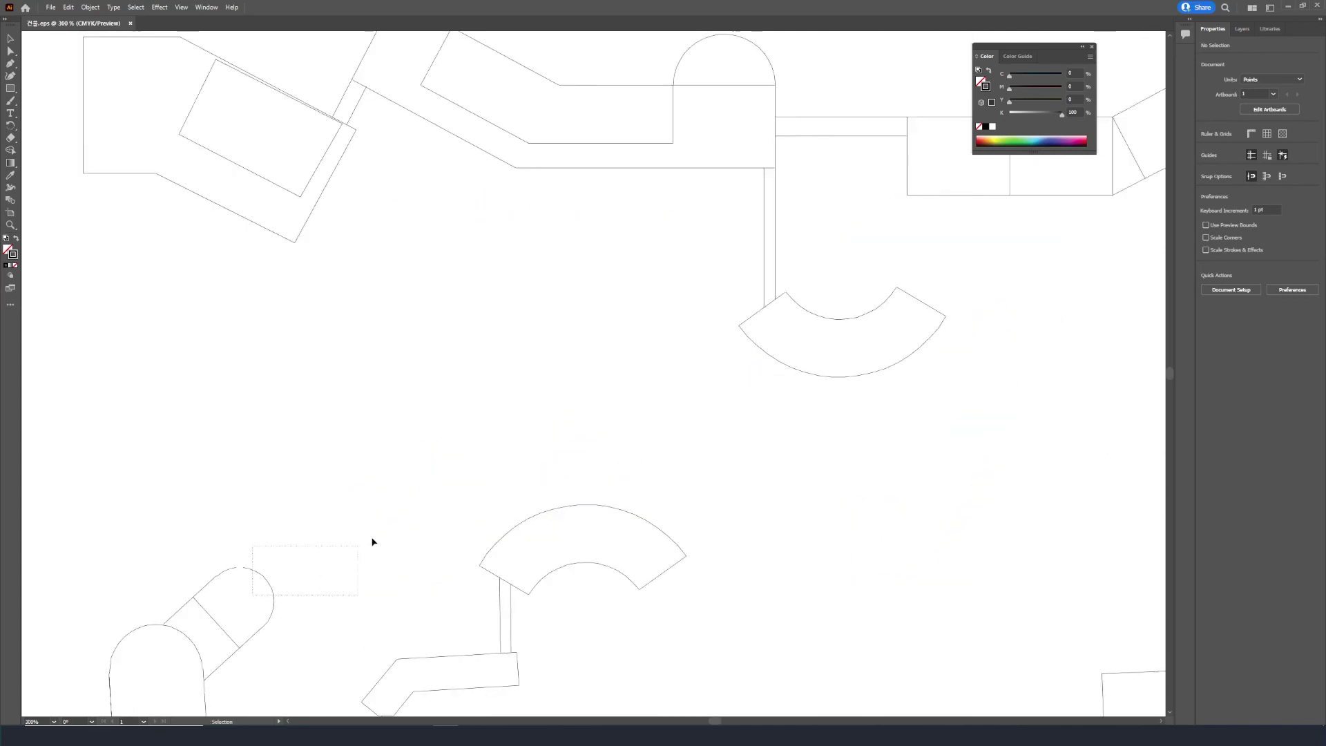
scroll(407, 468, down, 3)
scroll(408, 468, left, 4)
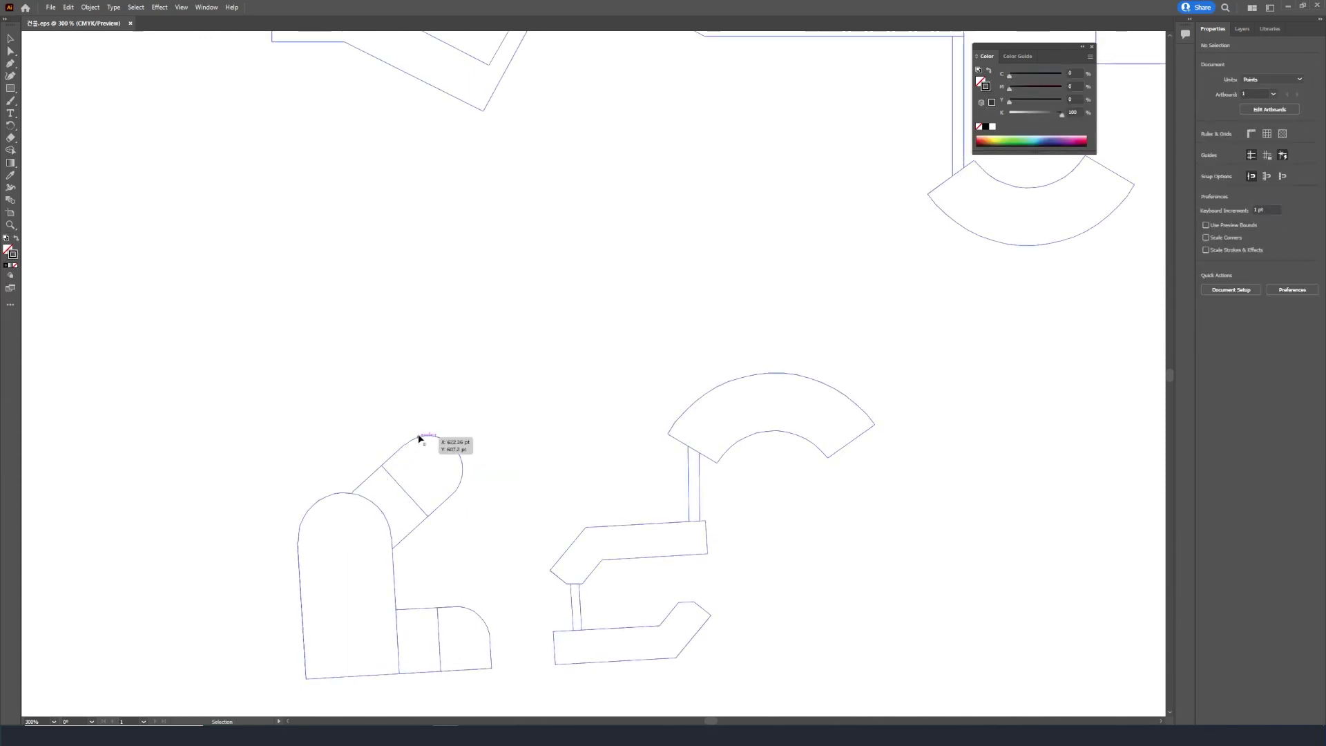
drag(749, 290, 553, 409)
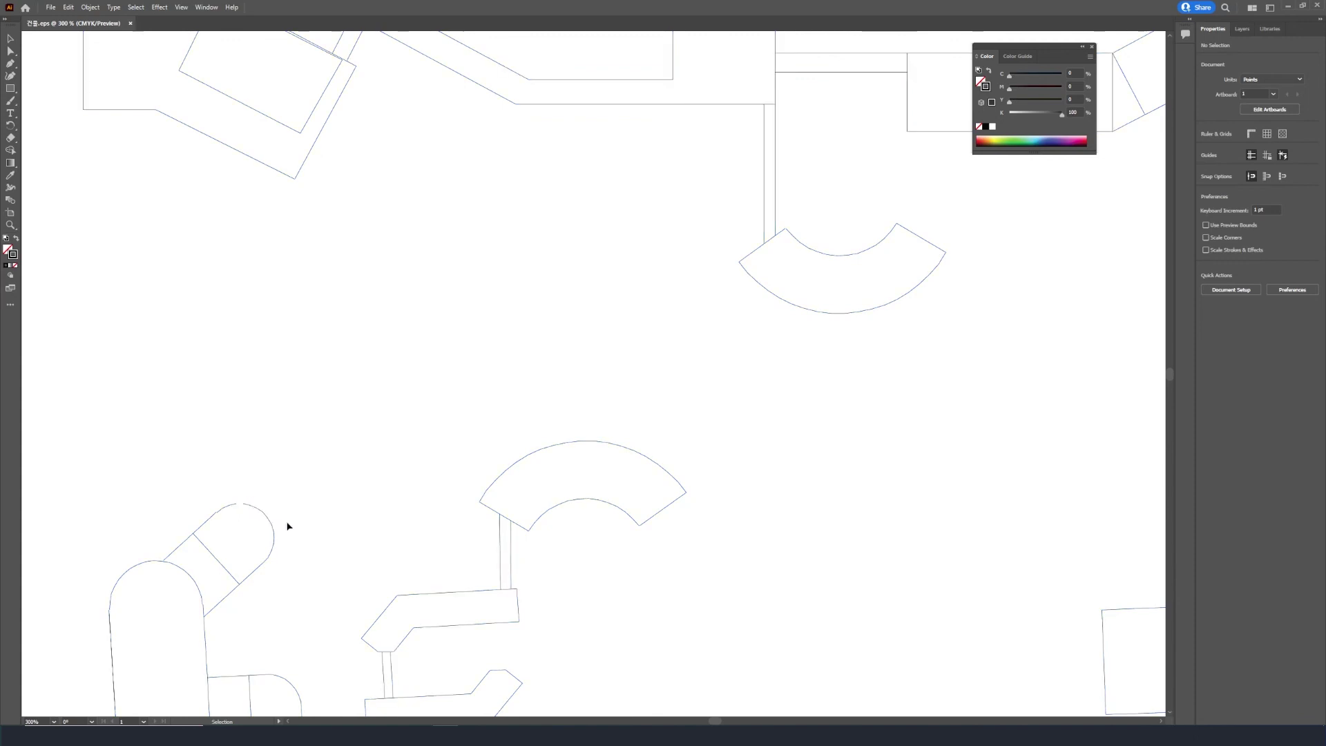
scroll(231, 518, down, 1)
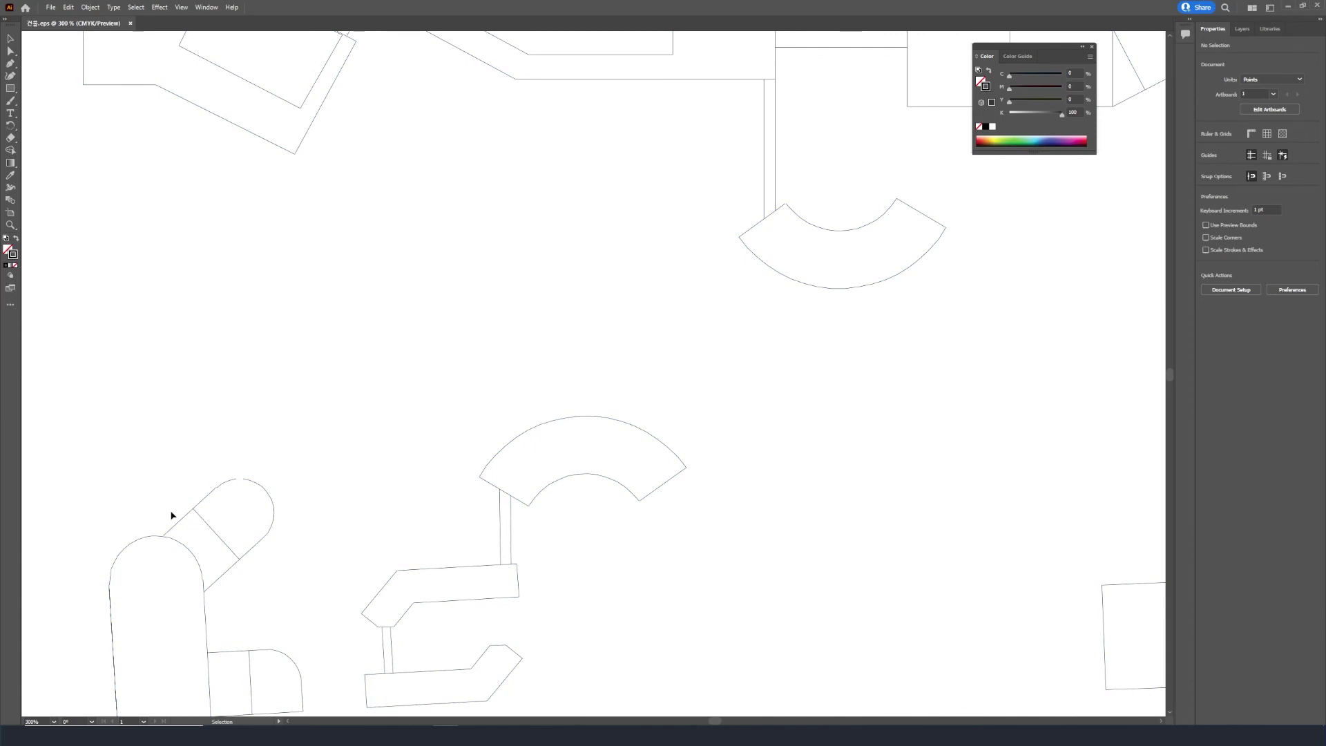
scroll(394, 424, down, 2)
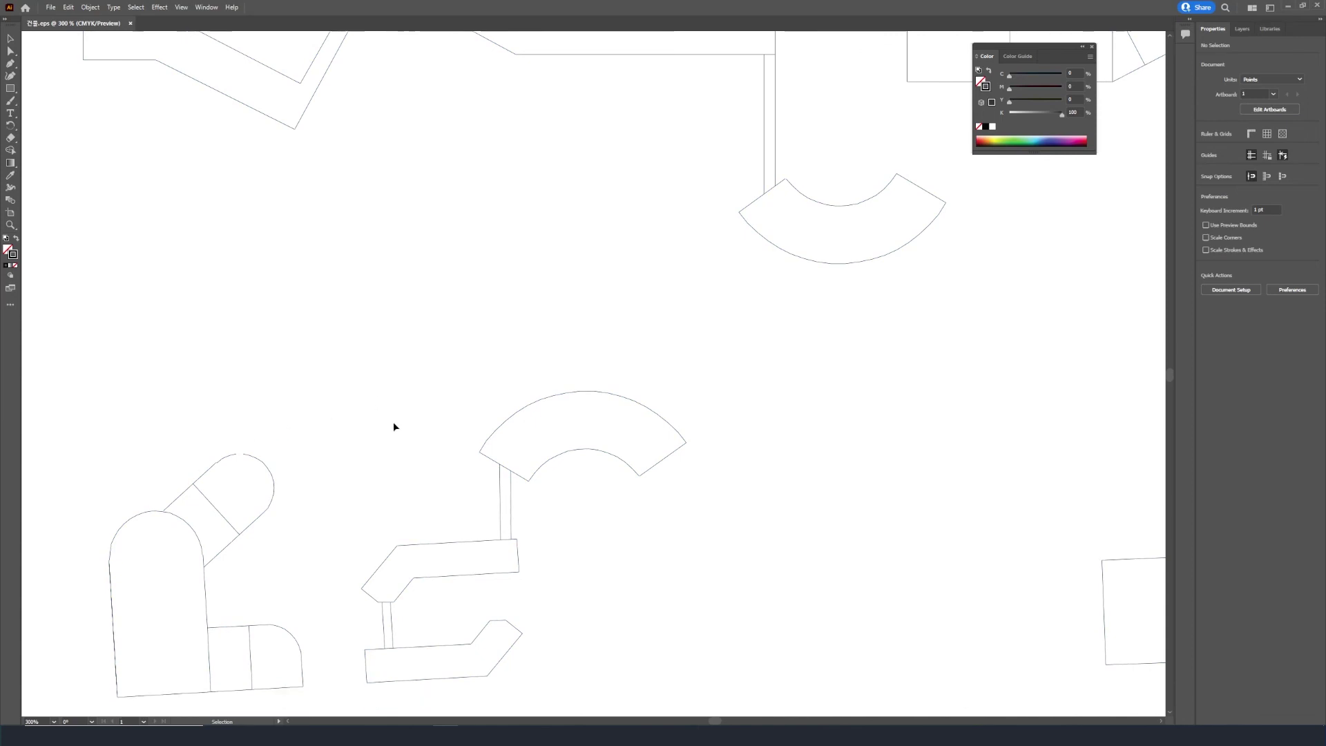
key(ctrl+minus)
key(ctrl+minus)
key(ctrl+minus)
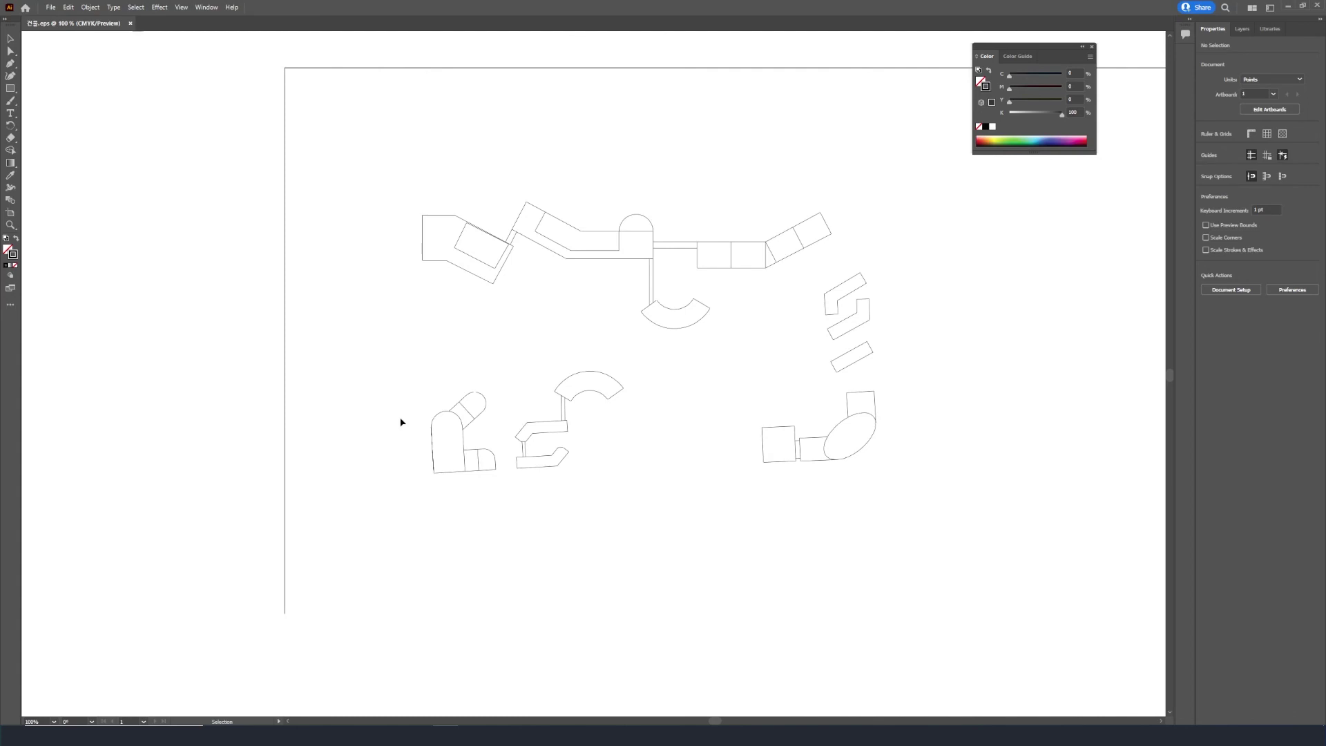
click(1288, 7)
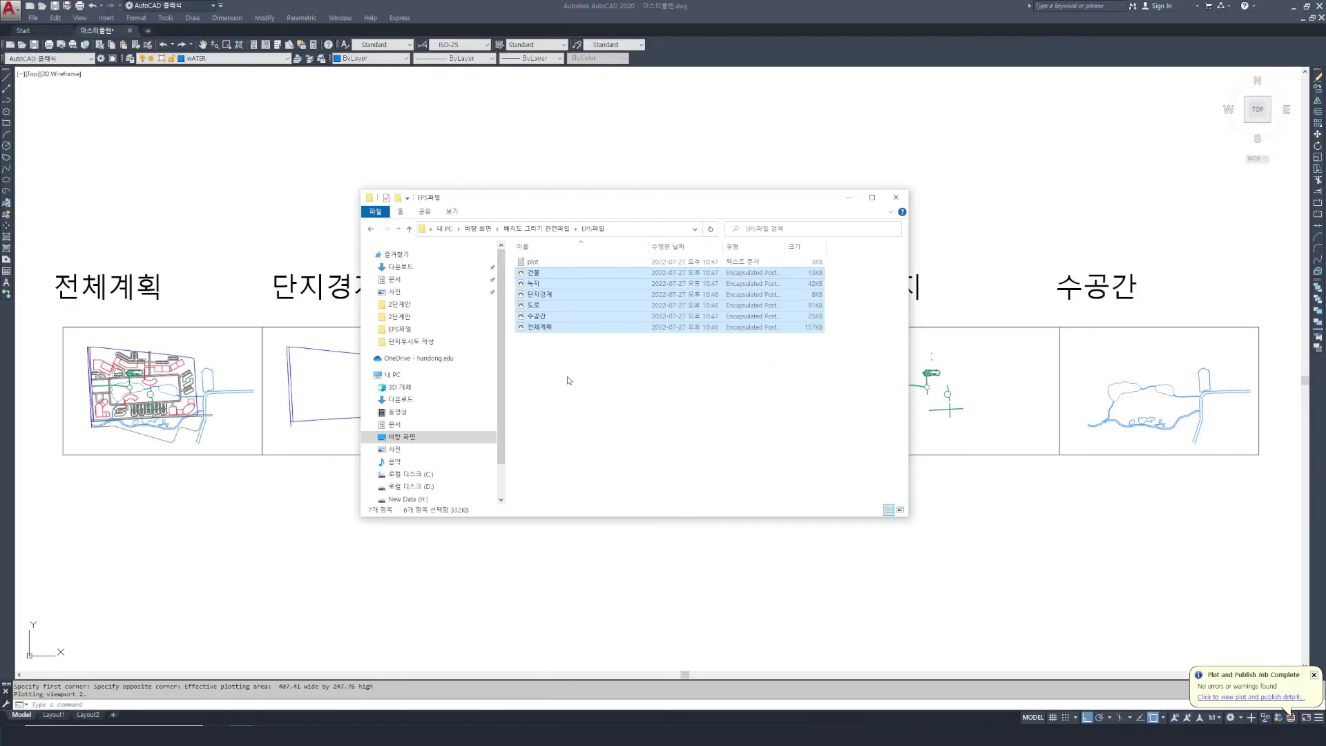